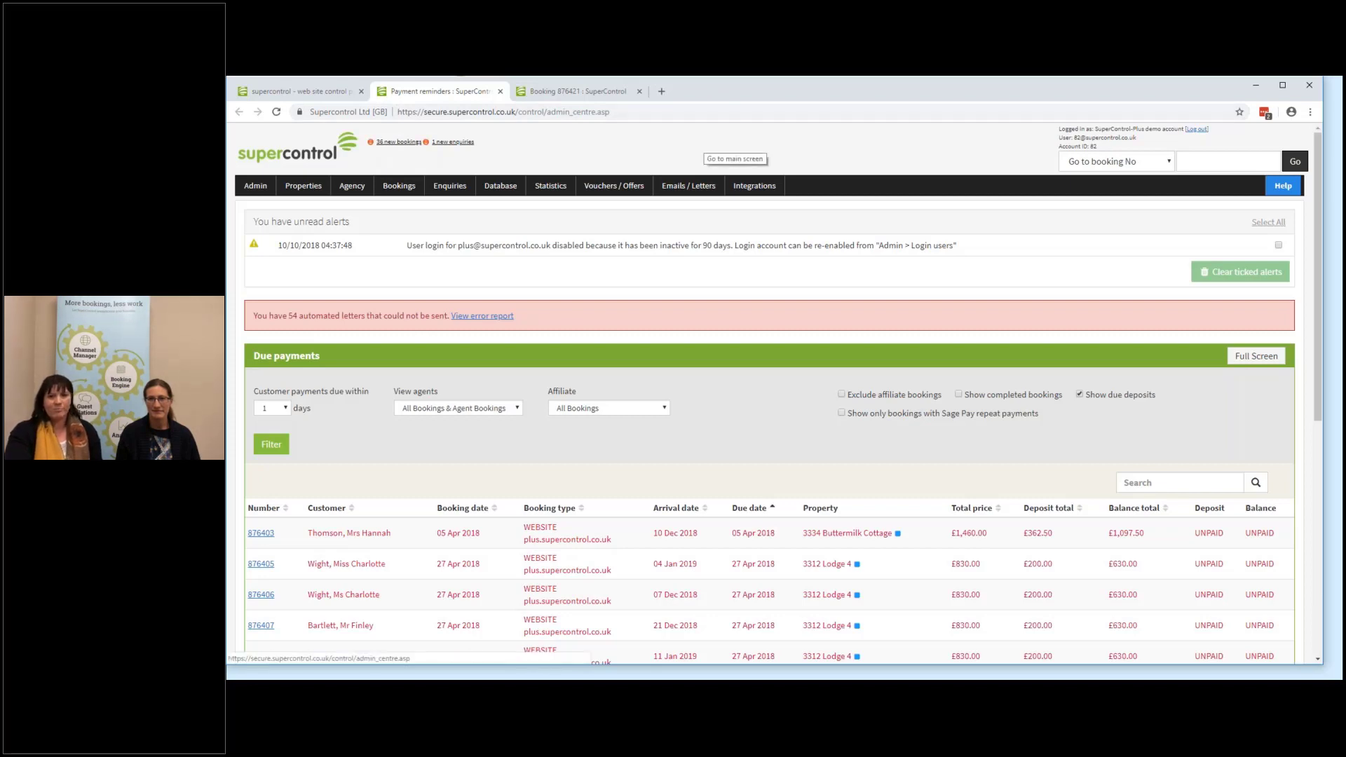
- Add the balance due booking.com letter to the Third party bookings group of automated emails
mouse_move(702, 188)
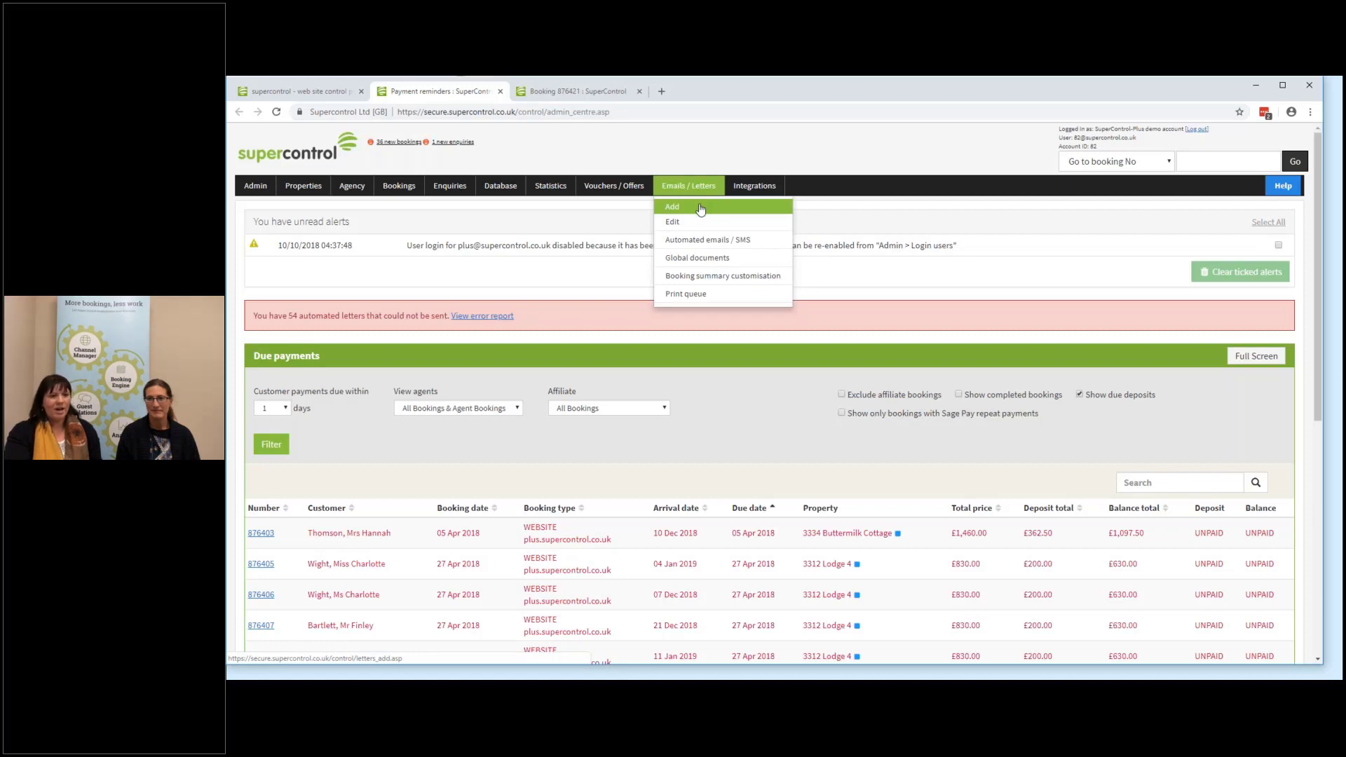
click(712, 241)
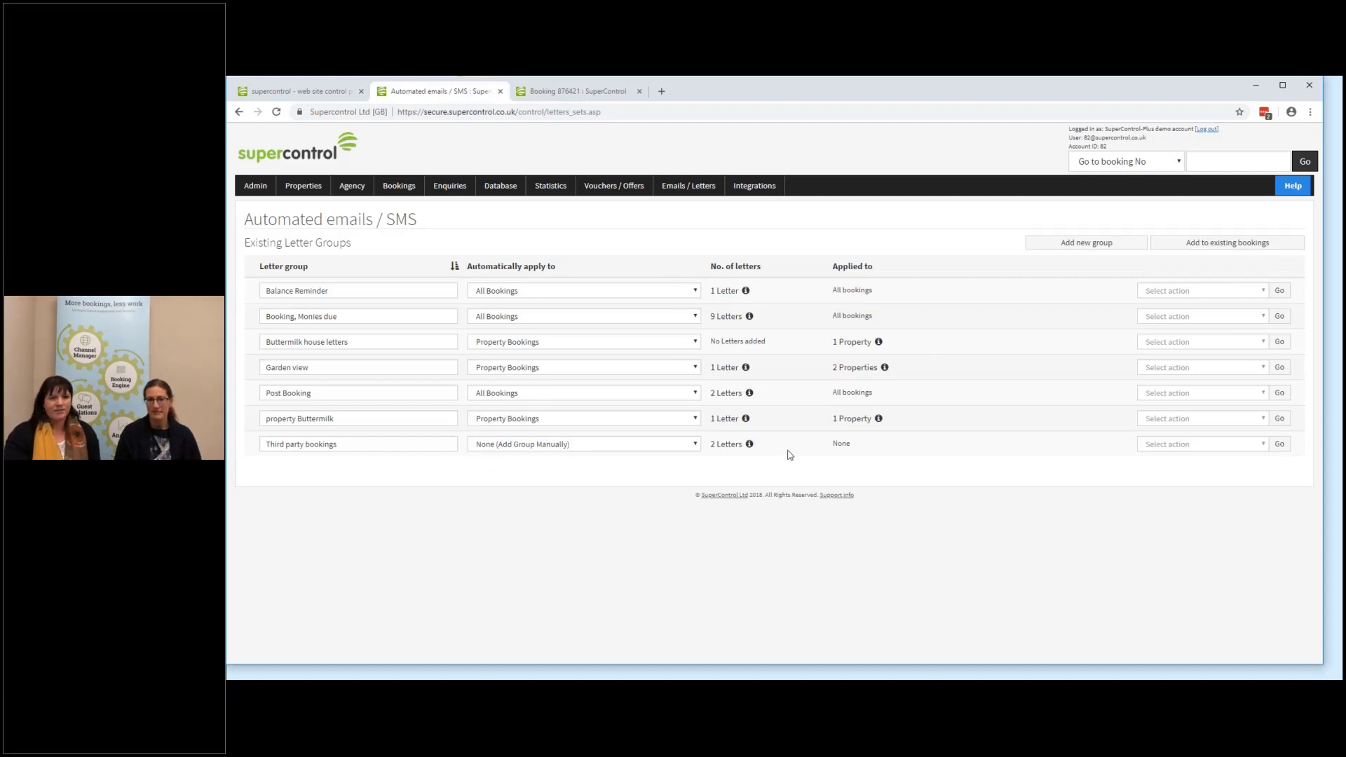
click(1178, 444)
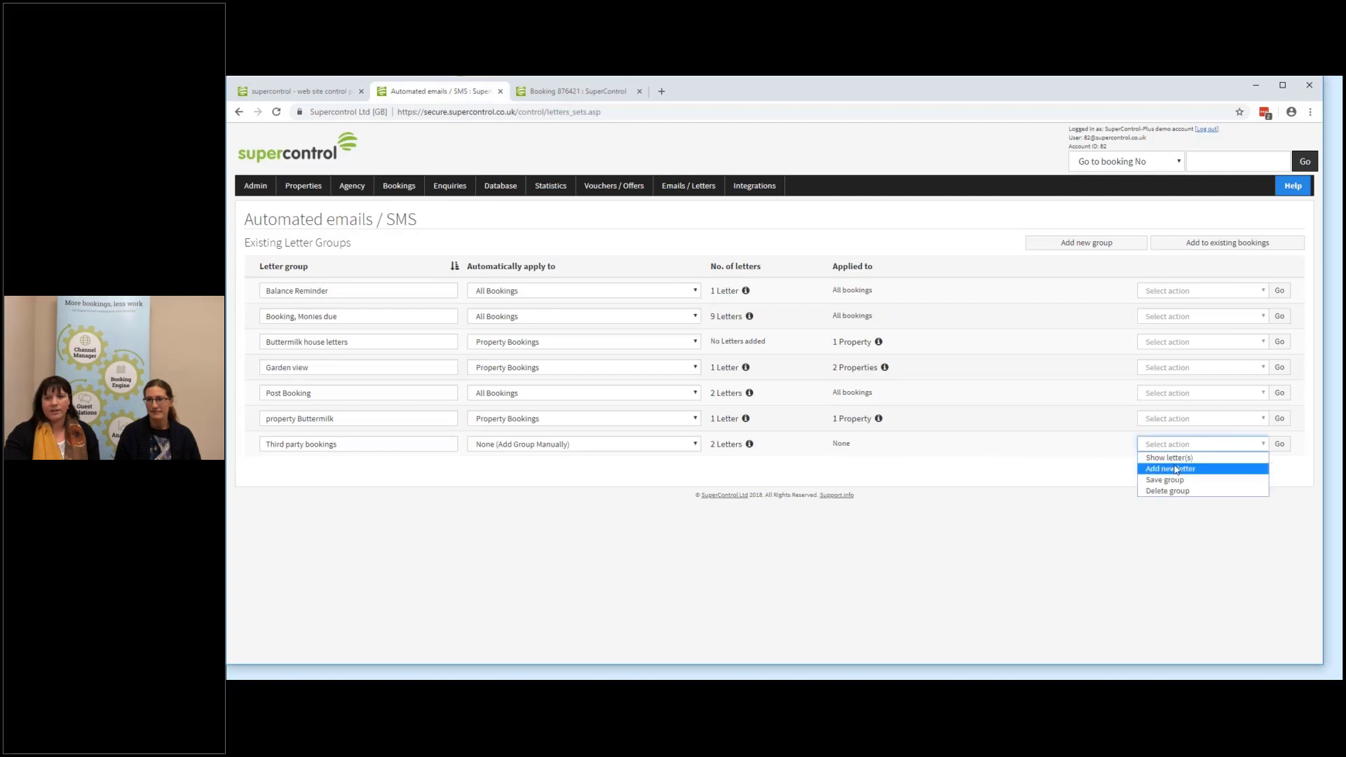
click(1177, 469)
click(1280, 445)
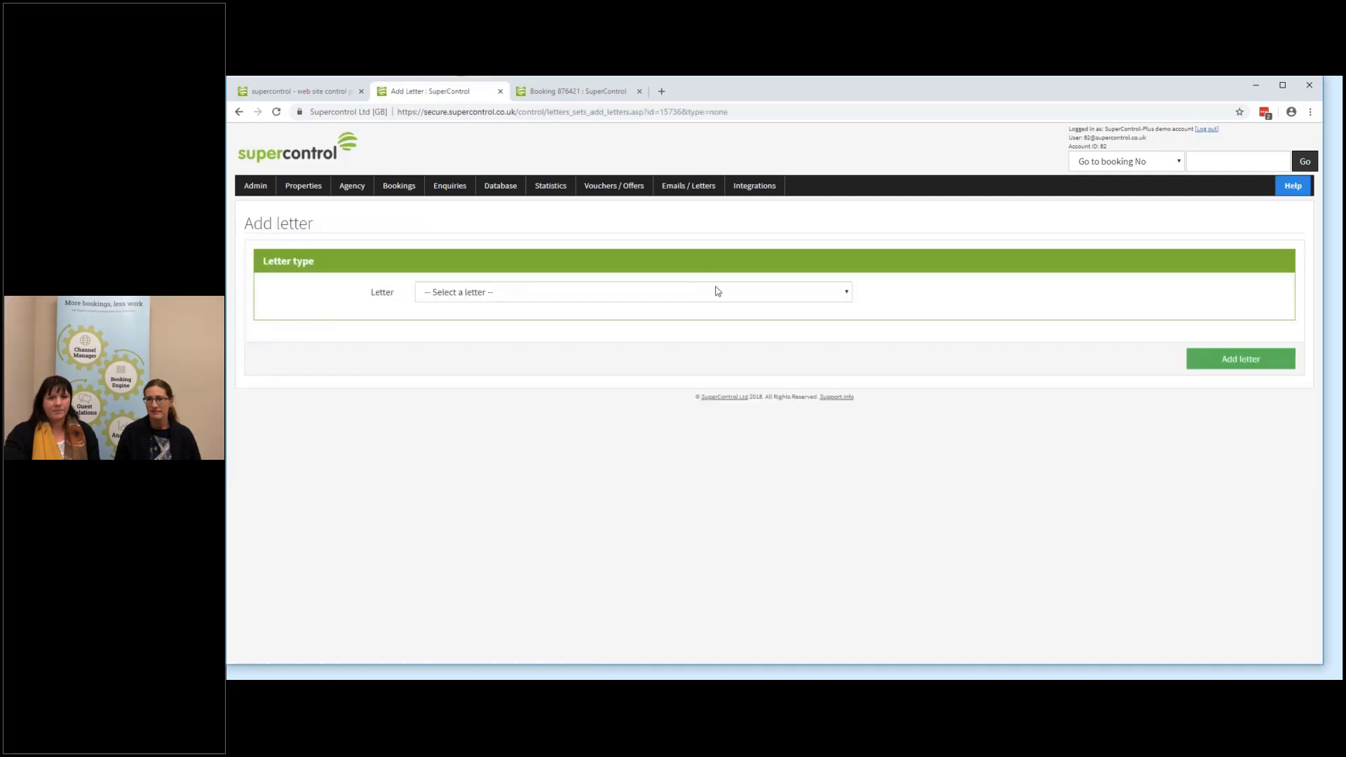
click(717, 291)
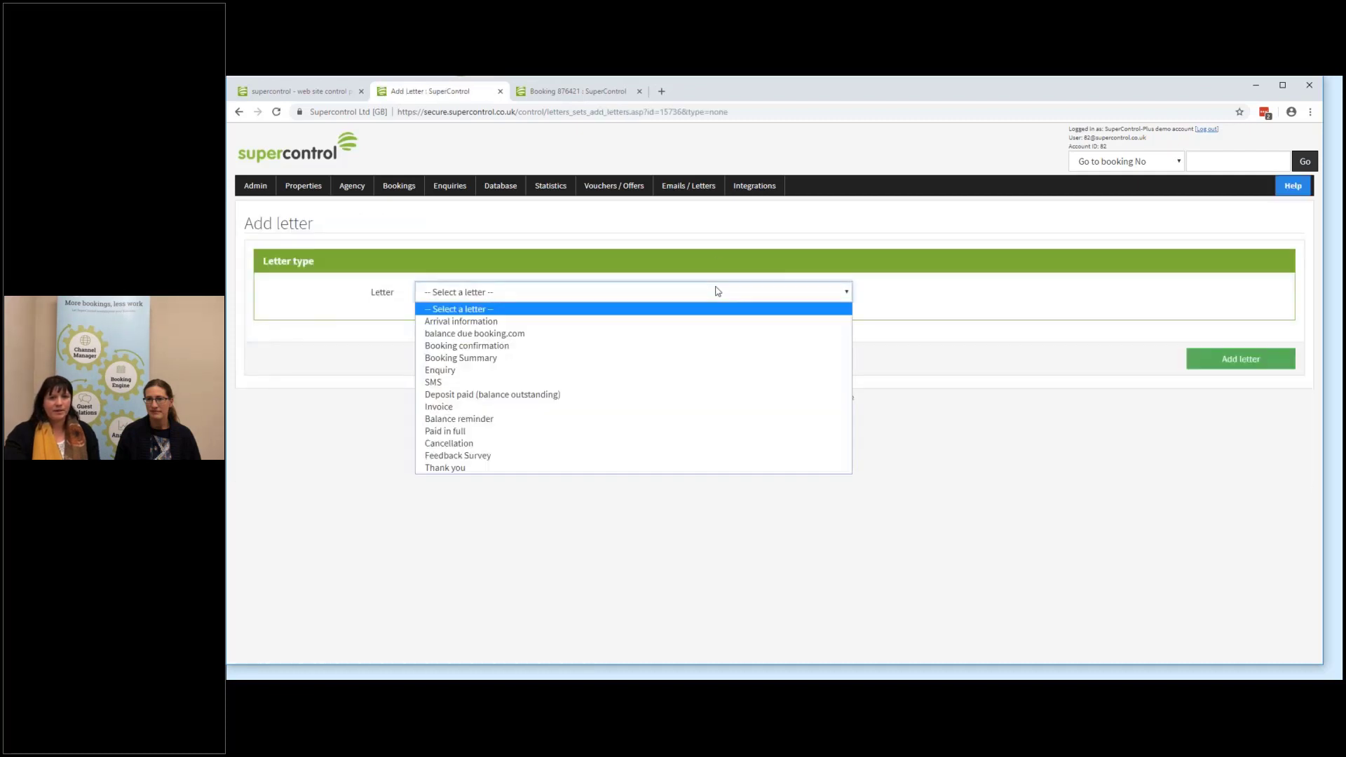
click(590, 337)
click(1215, 363)
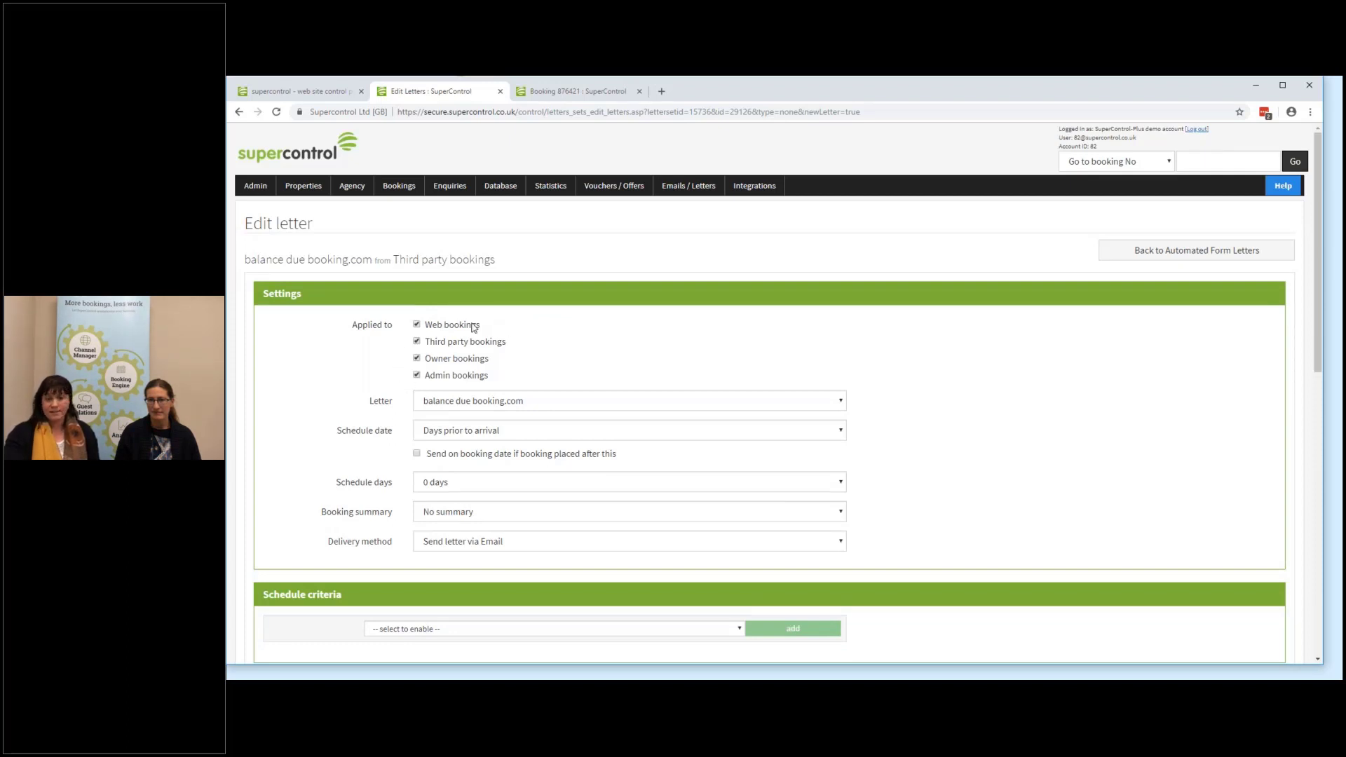
- Apply the letter to third party bookings only and set its schedule date to Send when criteria is triggered
click(477, 360)
click(467, 379)
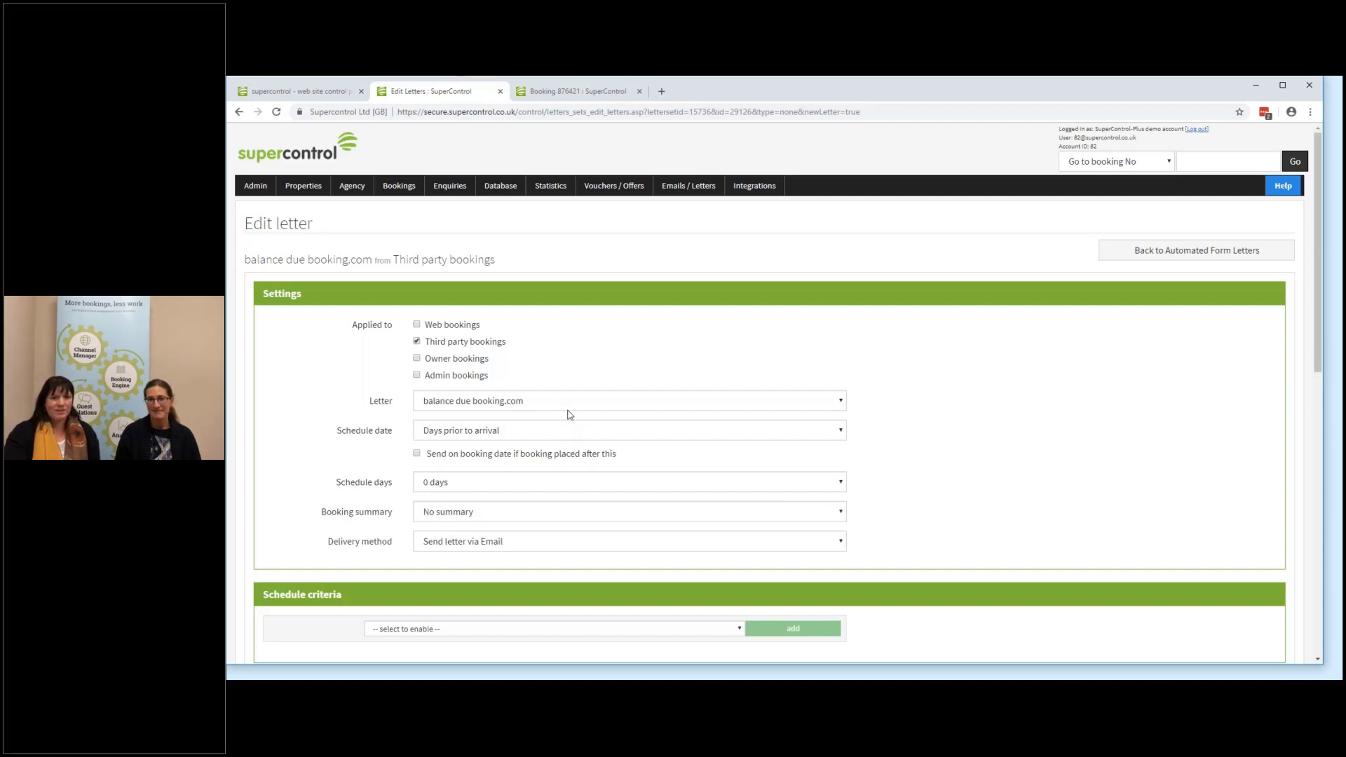
click(514, 436)
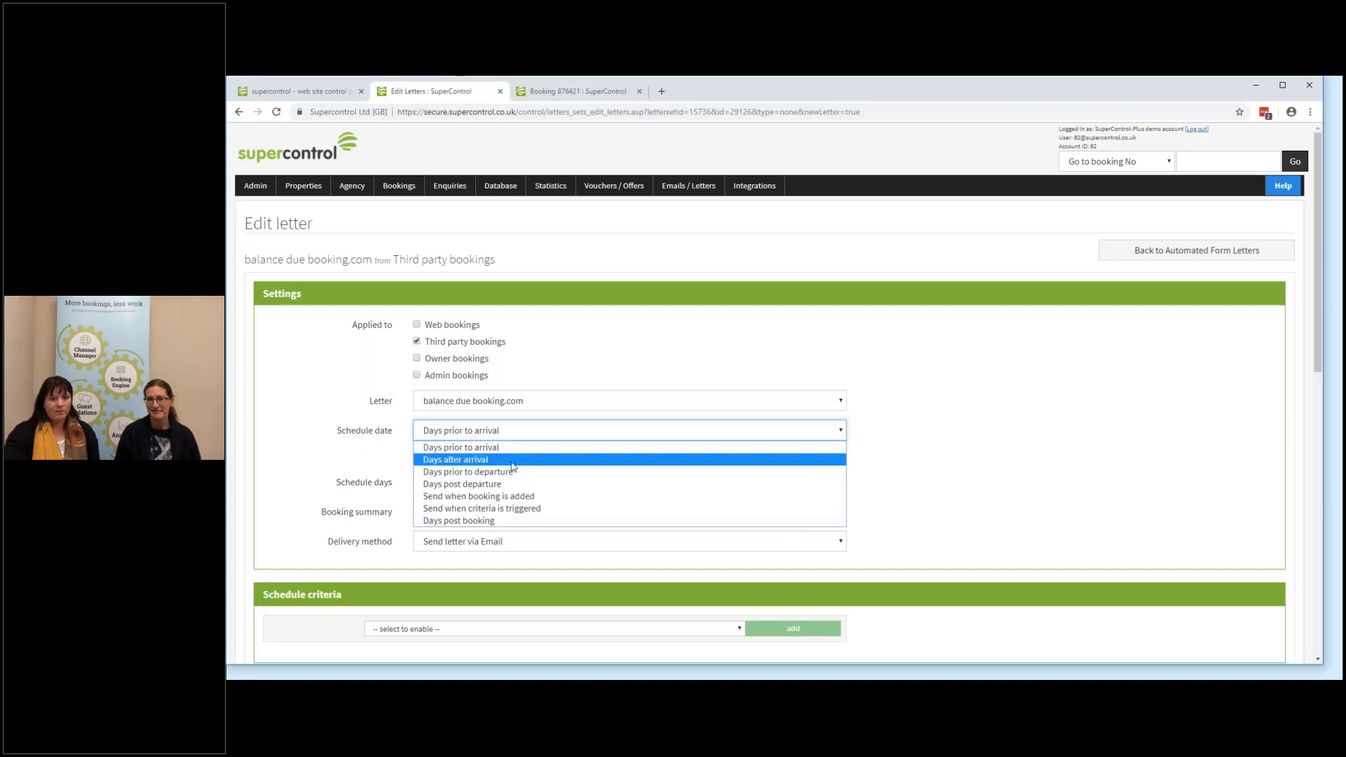
click(526, 509)
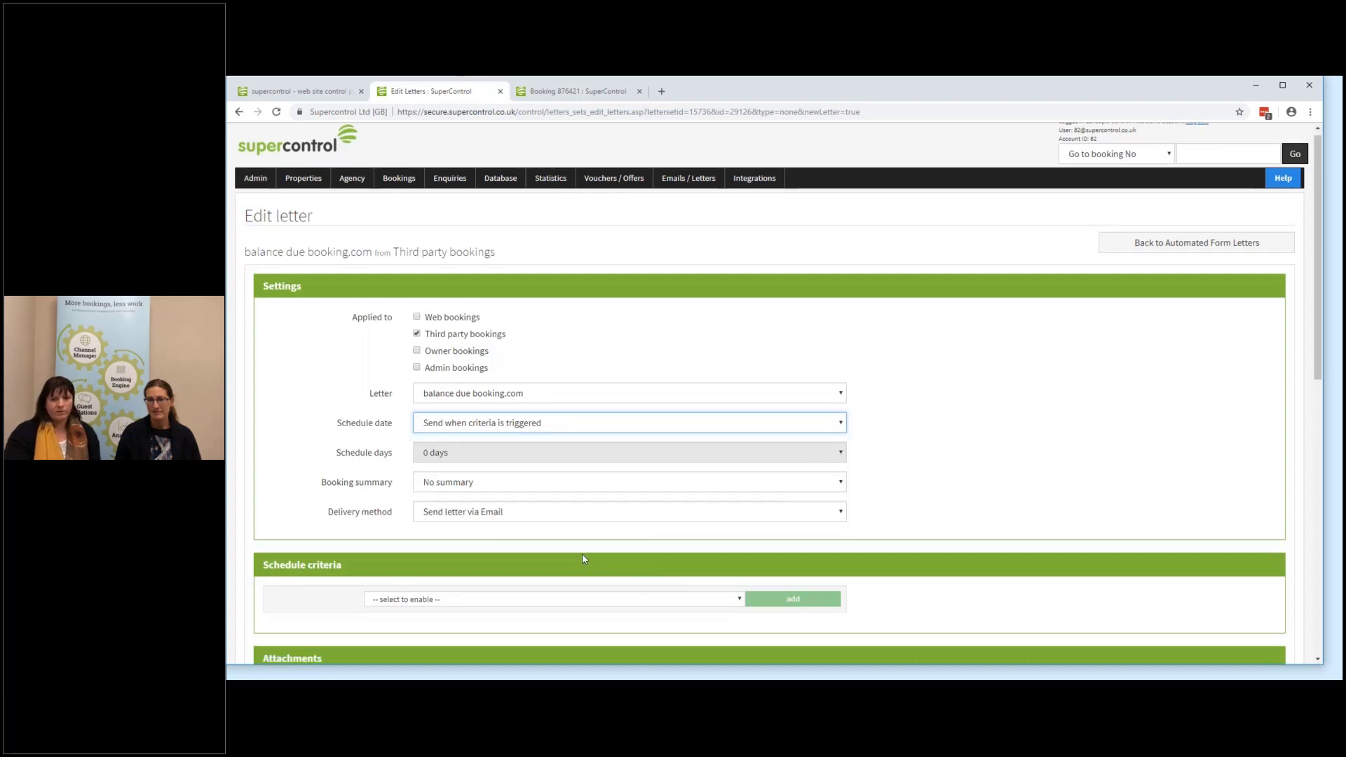
- Set the letter's booking summary to Insert text into summary
scroll(581, 554, down, 2)
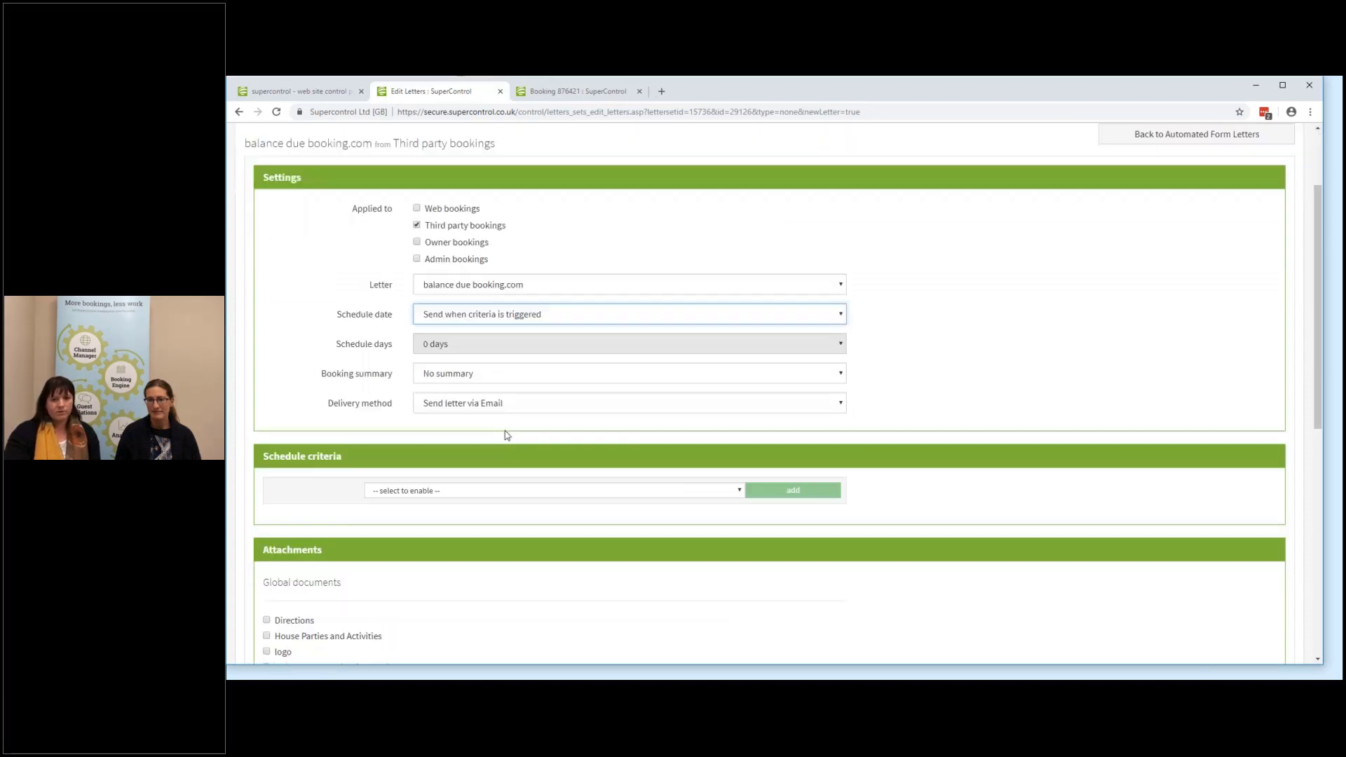
click(479, 378)
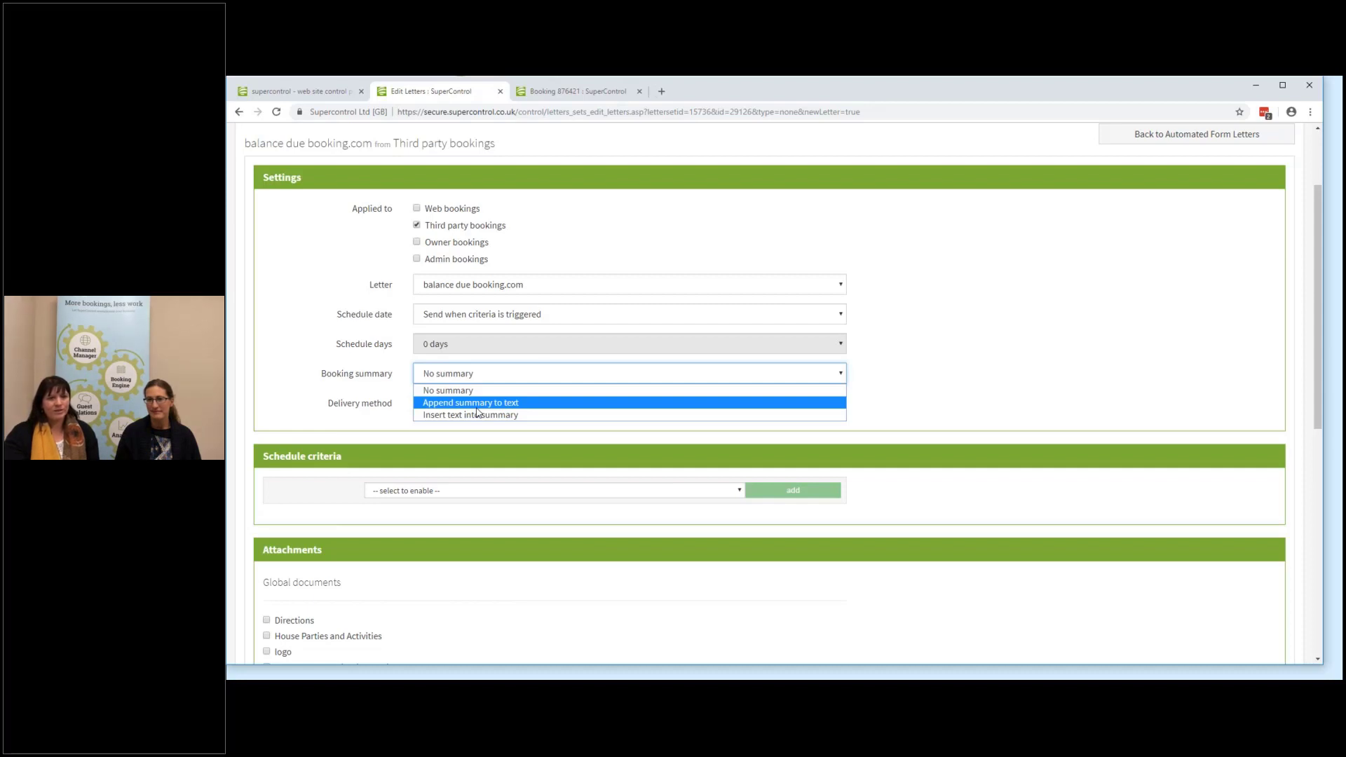
click(520, 415)
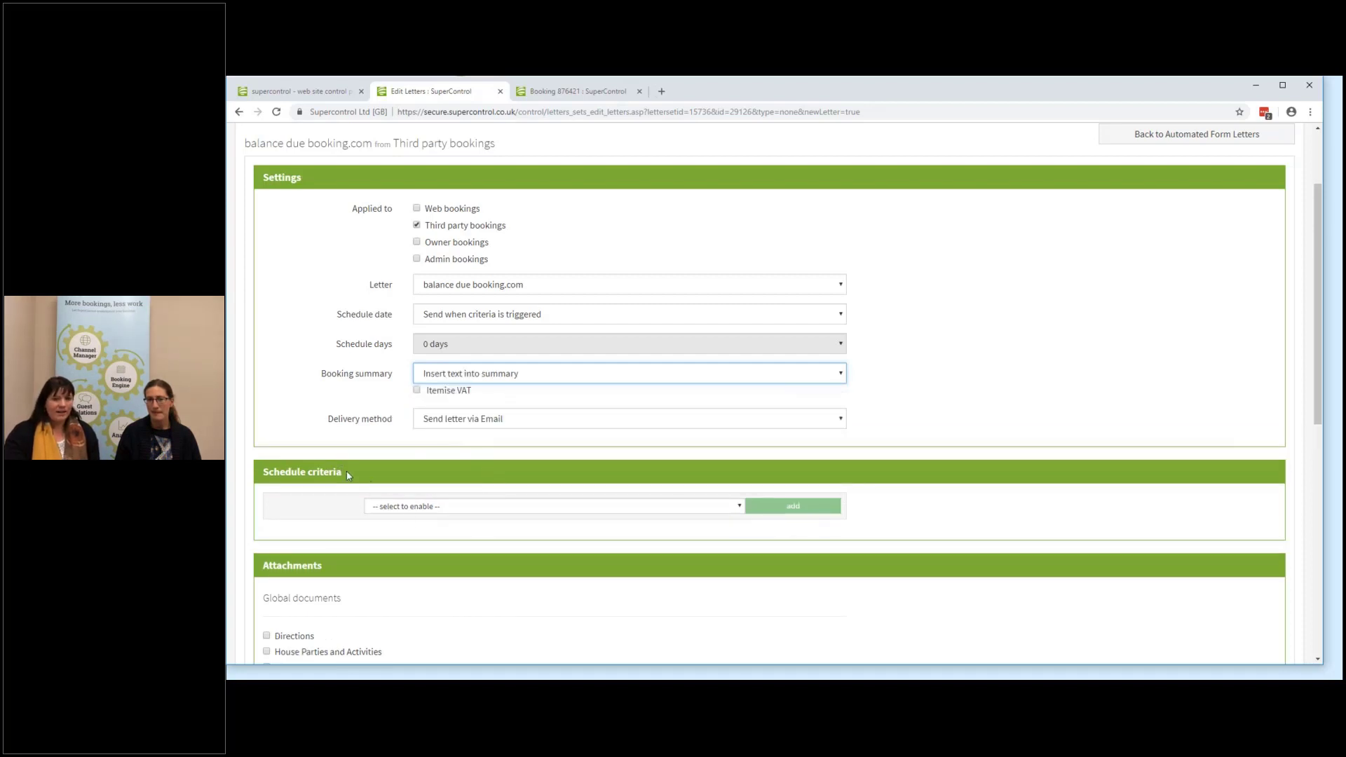
- Add the third party Cottages.com as a schedule criterion for the letter
click(501, 508)
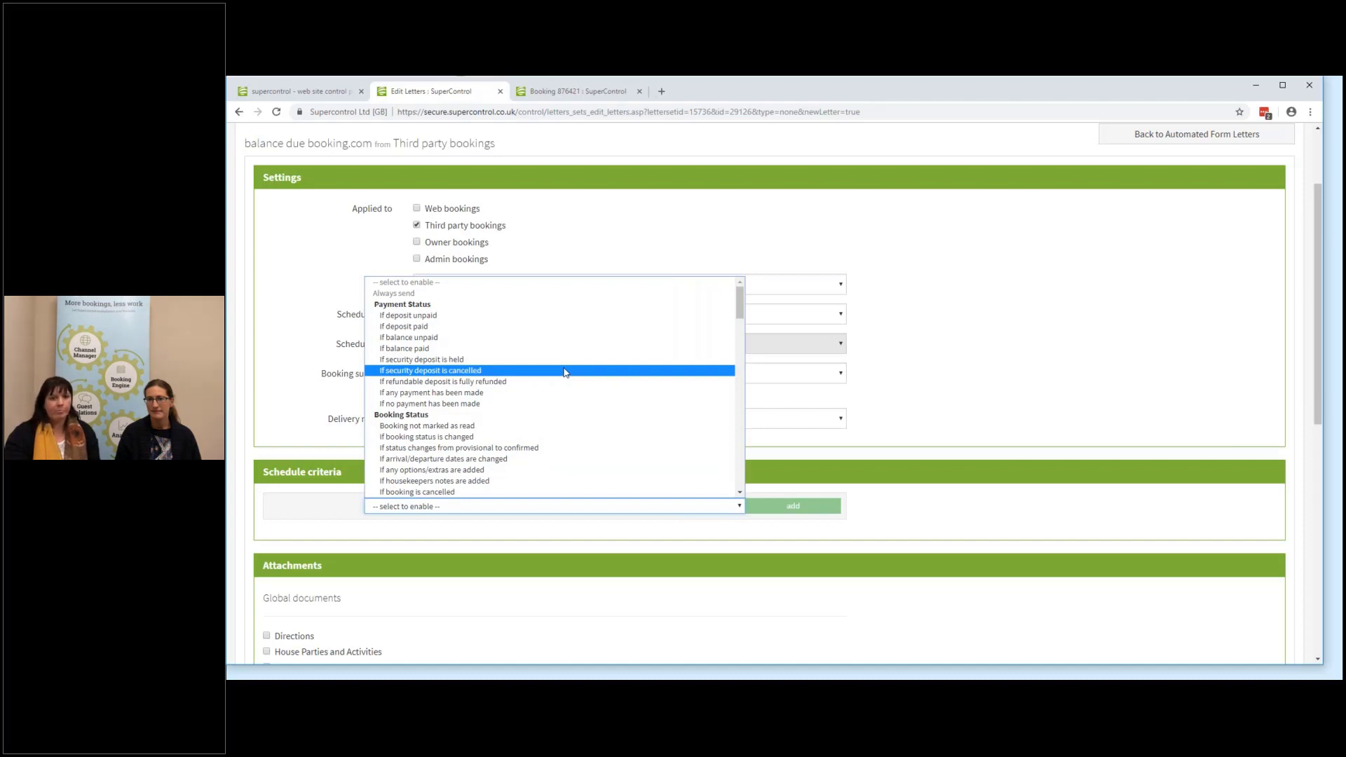
scroll(565, 372, down, 3)
scroll(561, 378, down, 3)
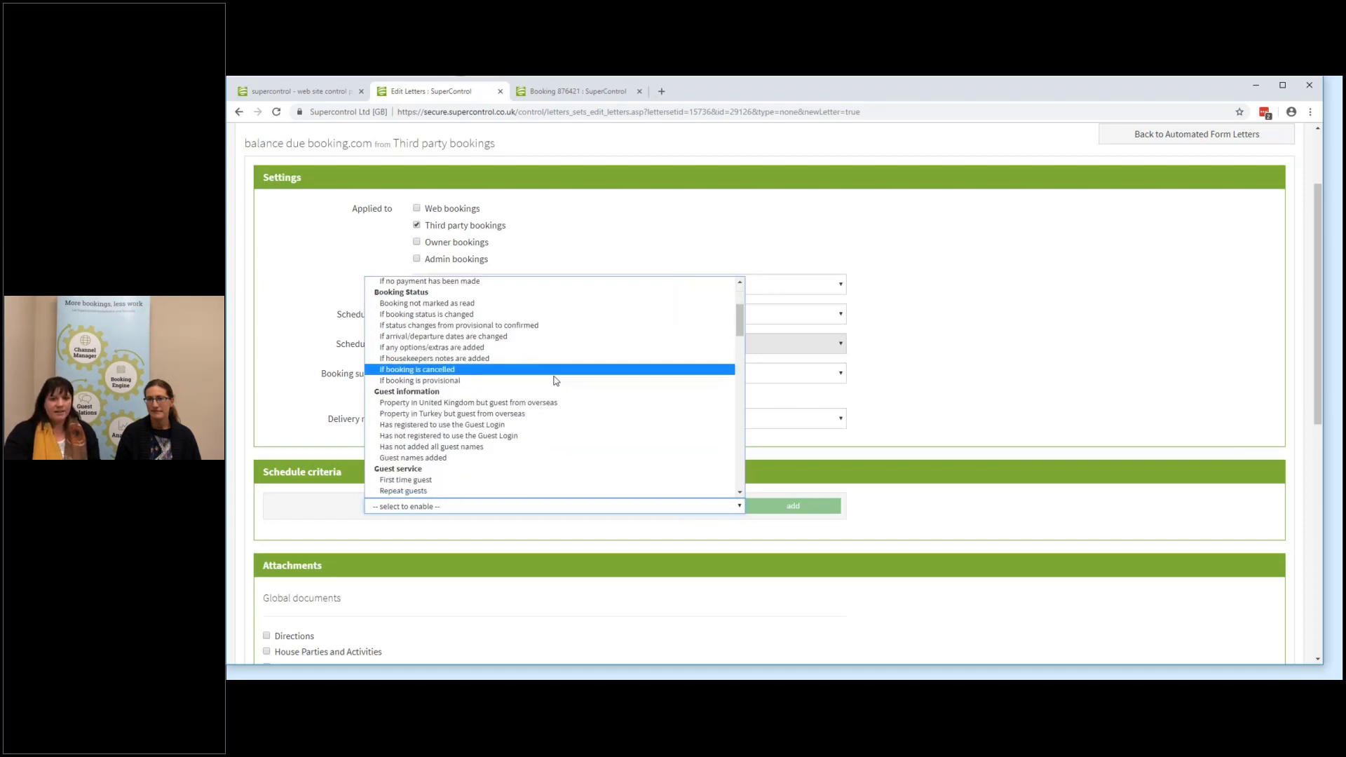
scroll(504, 431, down, 3)
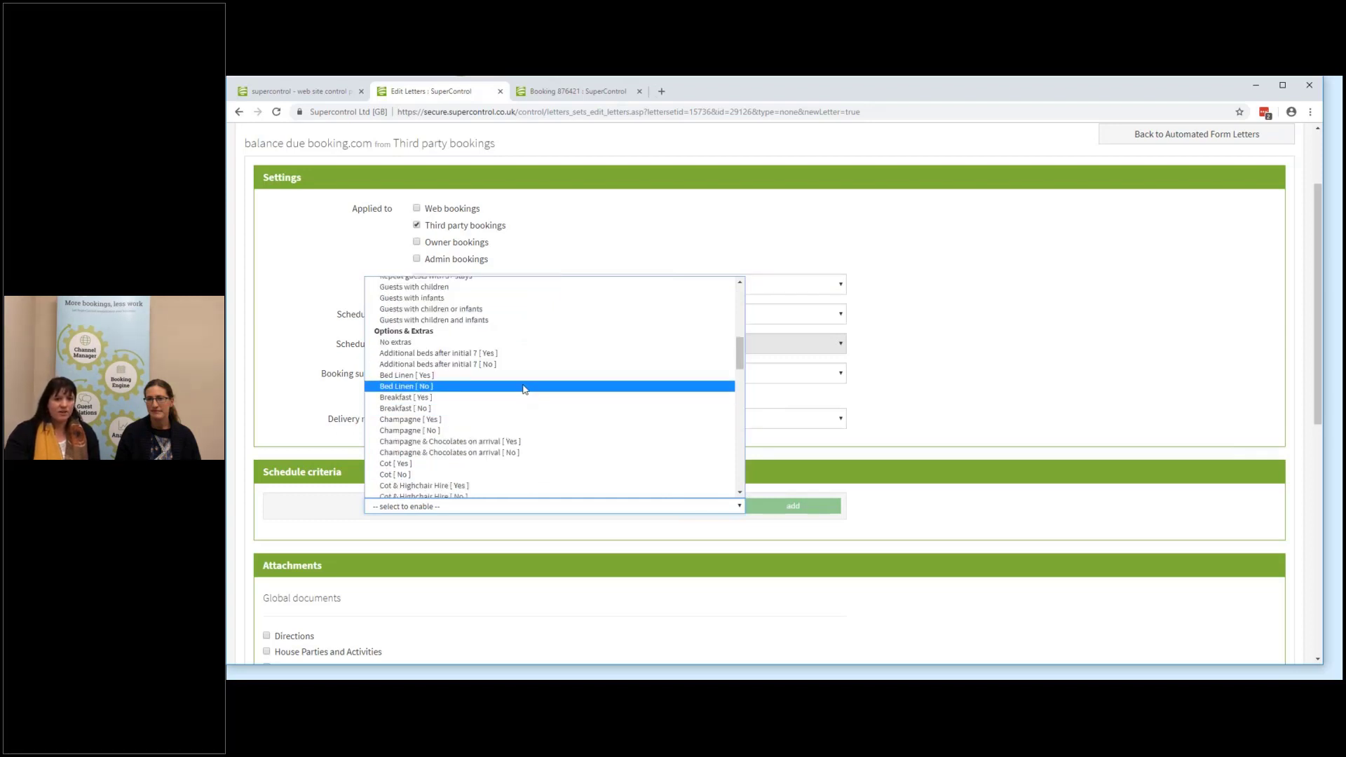
scroll(526, 388, down, 10)
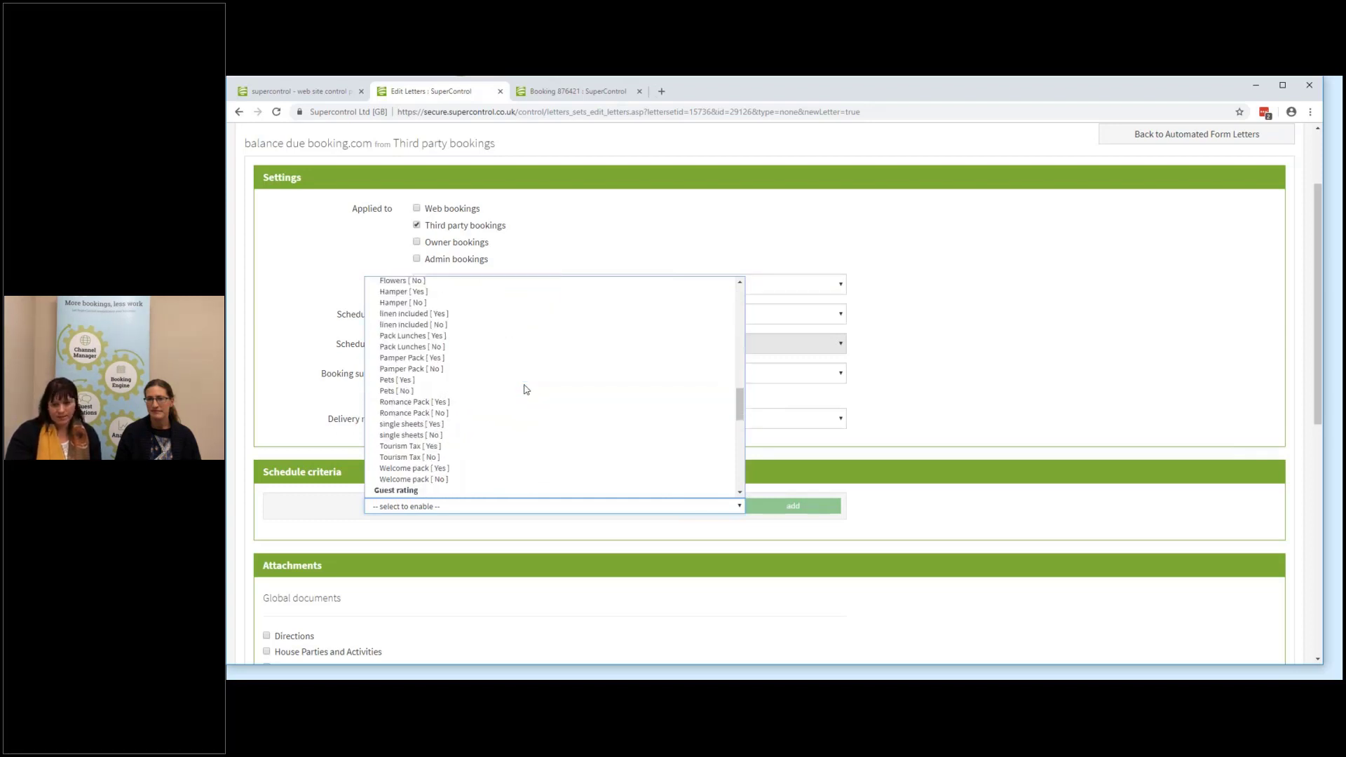
scroll(529, 365, down, 3)
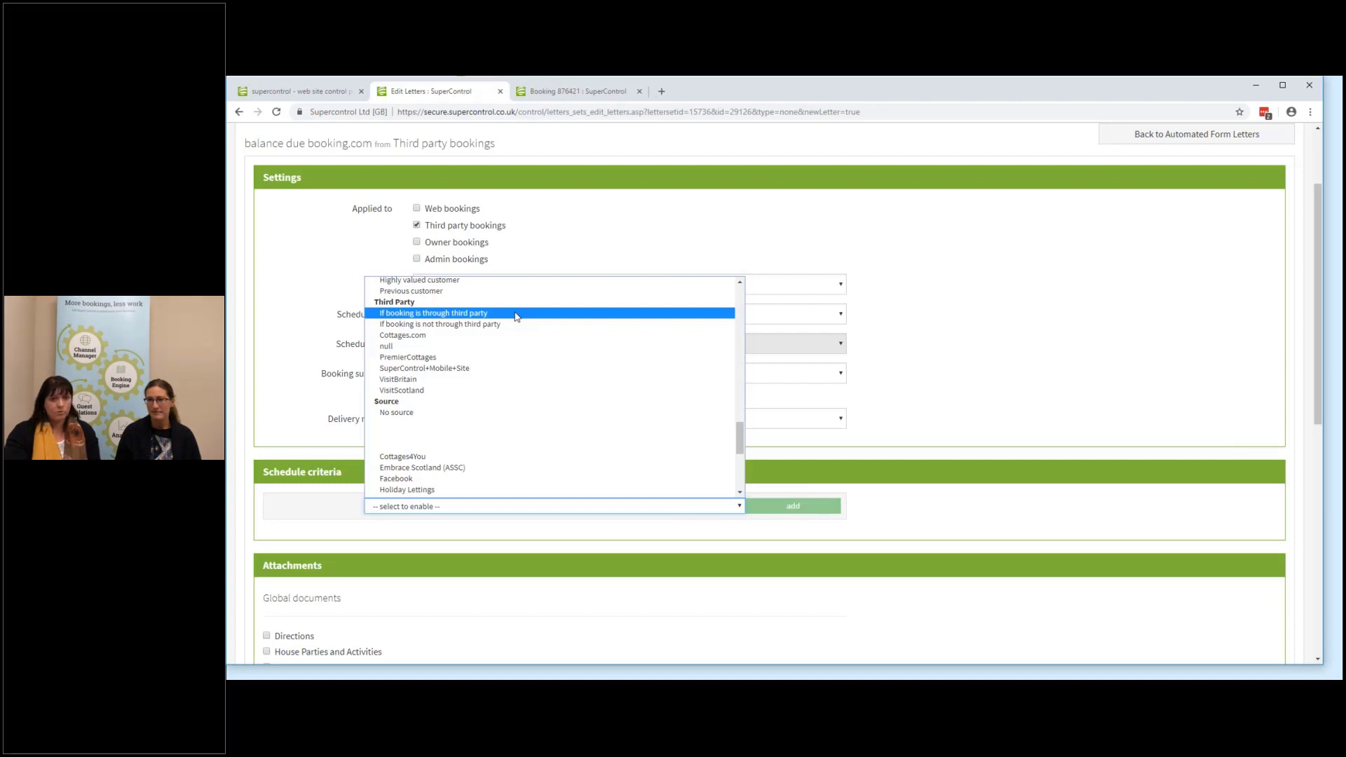
click(493, 342)
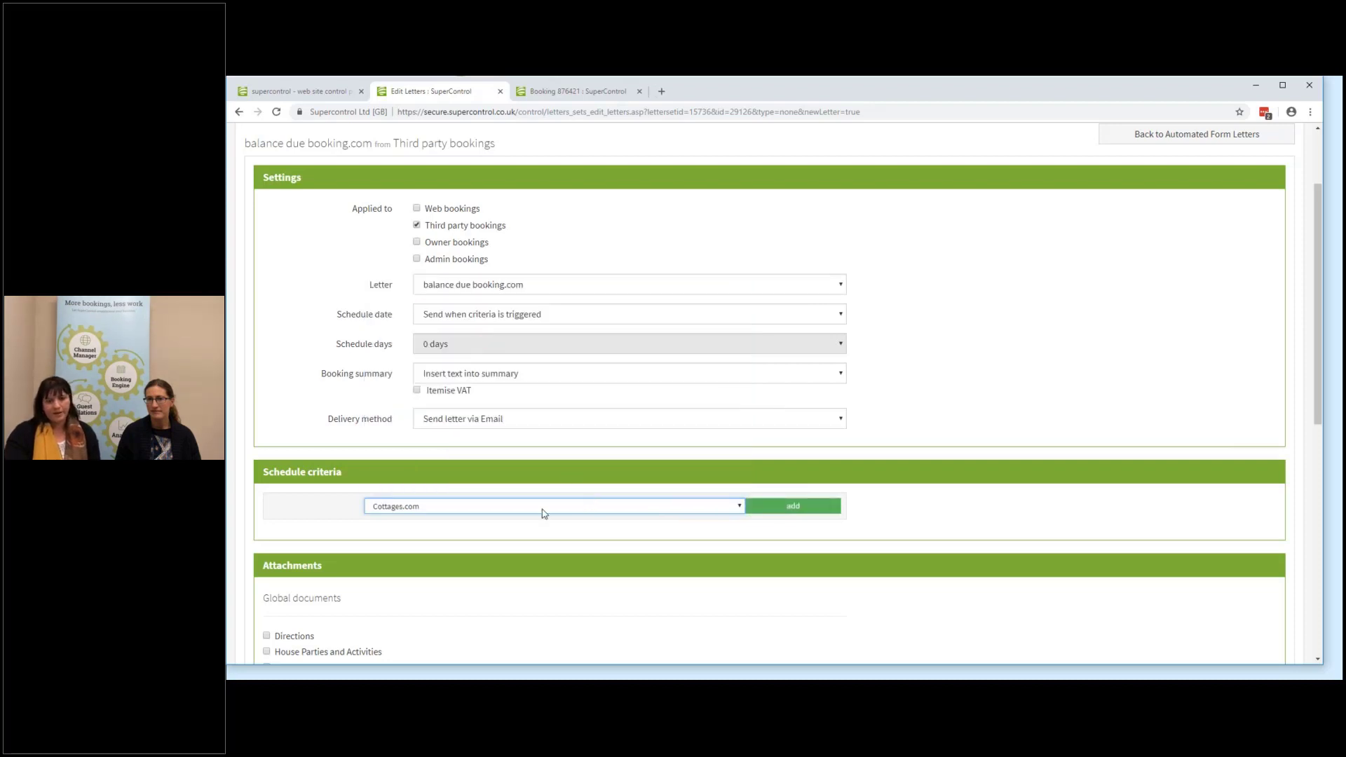
click(785, 507)
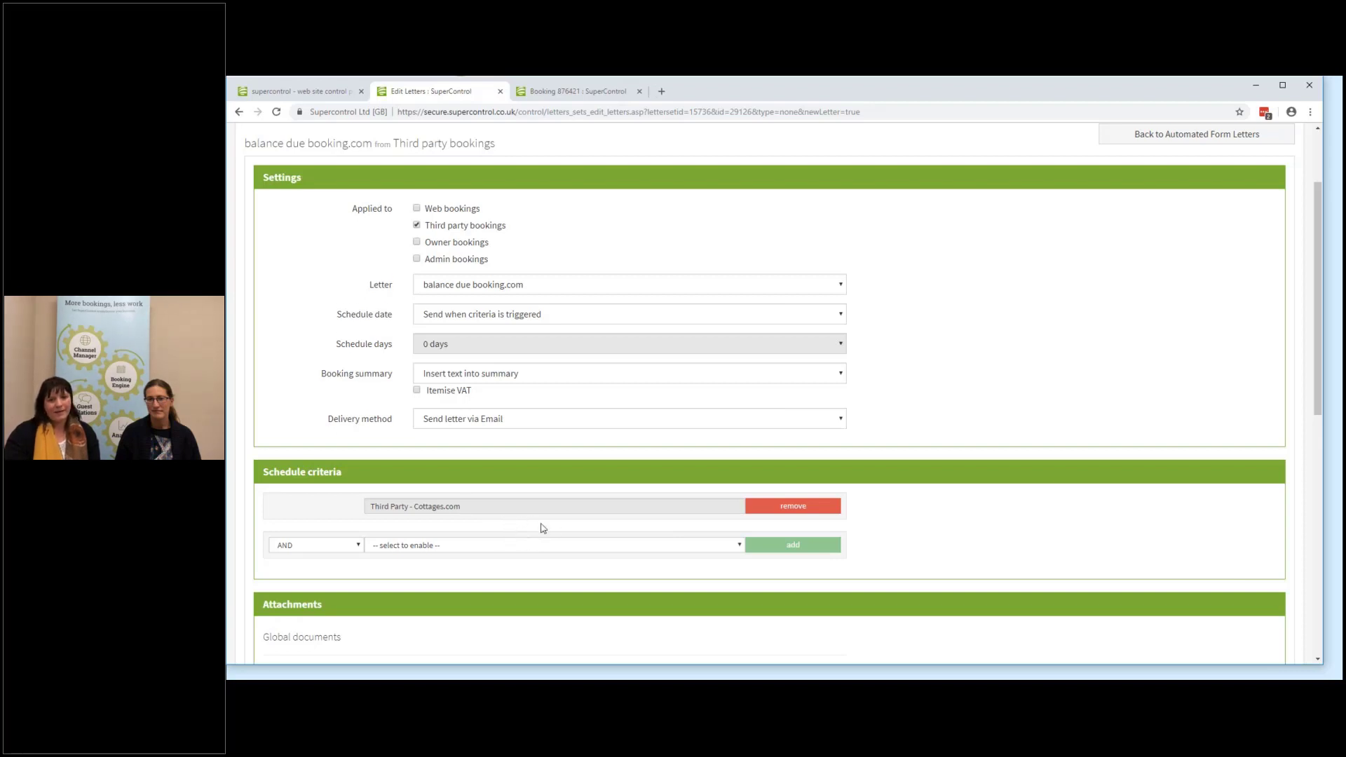
- Address the letter to the guest with the owner's main e-mail address in cc, and save the letter
scroll(542, 528, down, 3)
scroll(560, 494, down, 4)
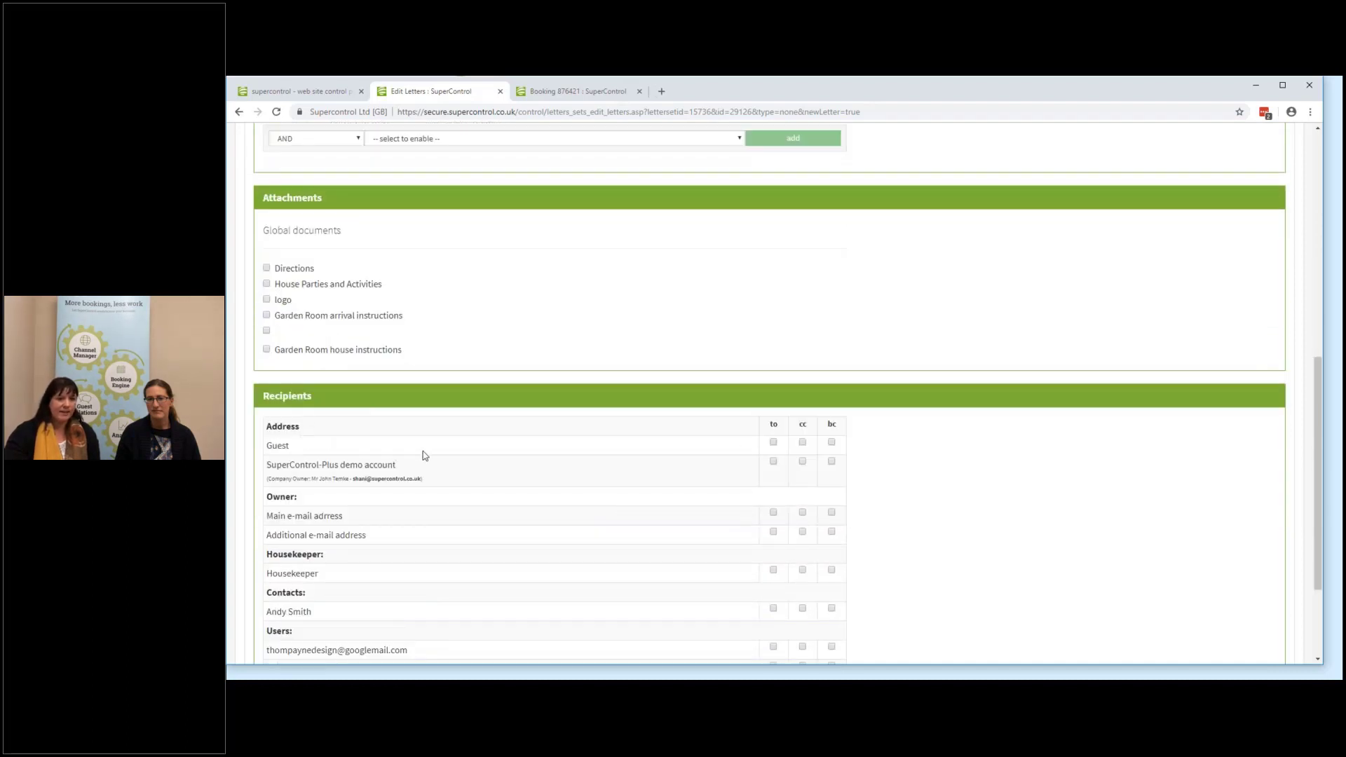
click(774, 443)
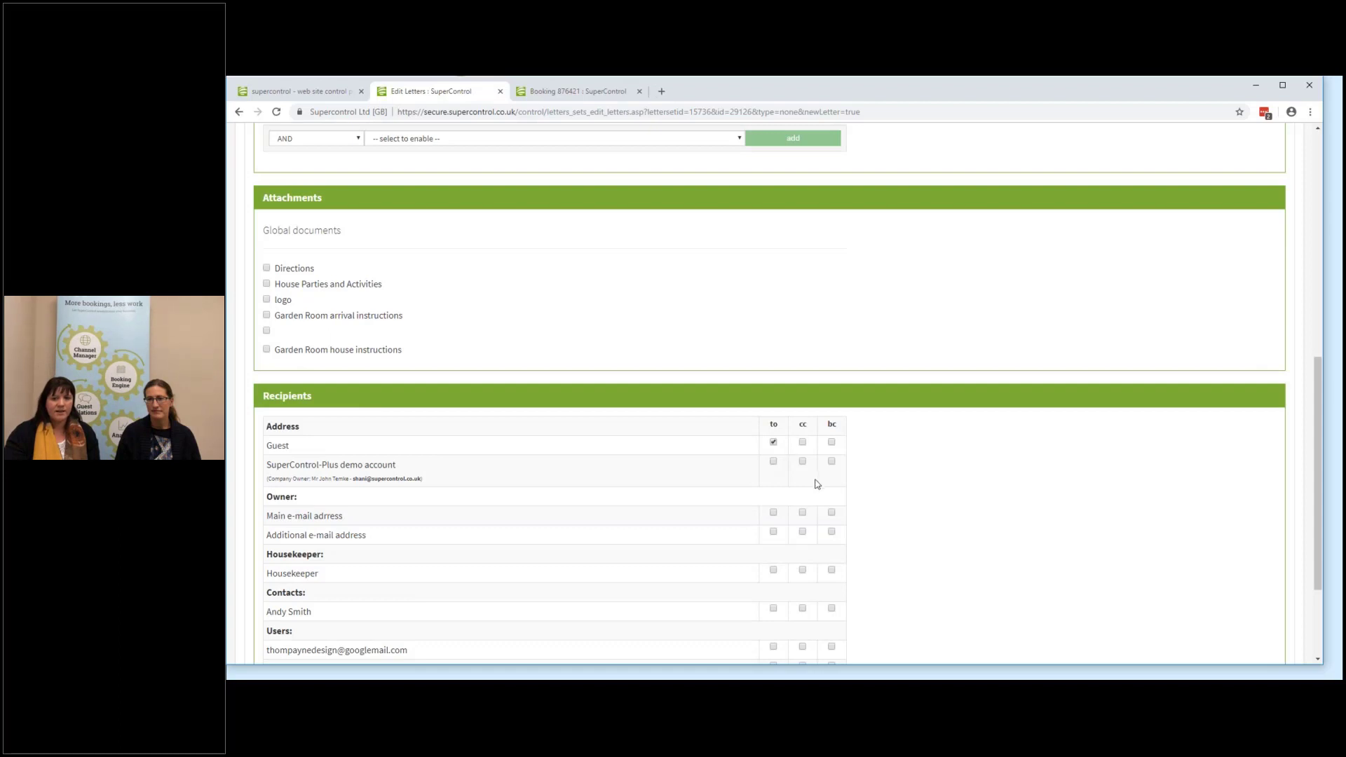
click(804, 513)
scroll(940, 491, down, 2)
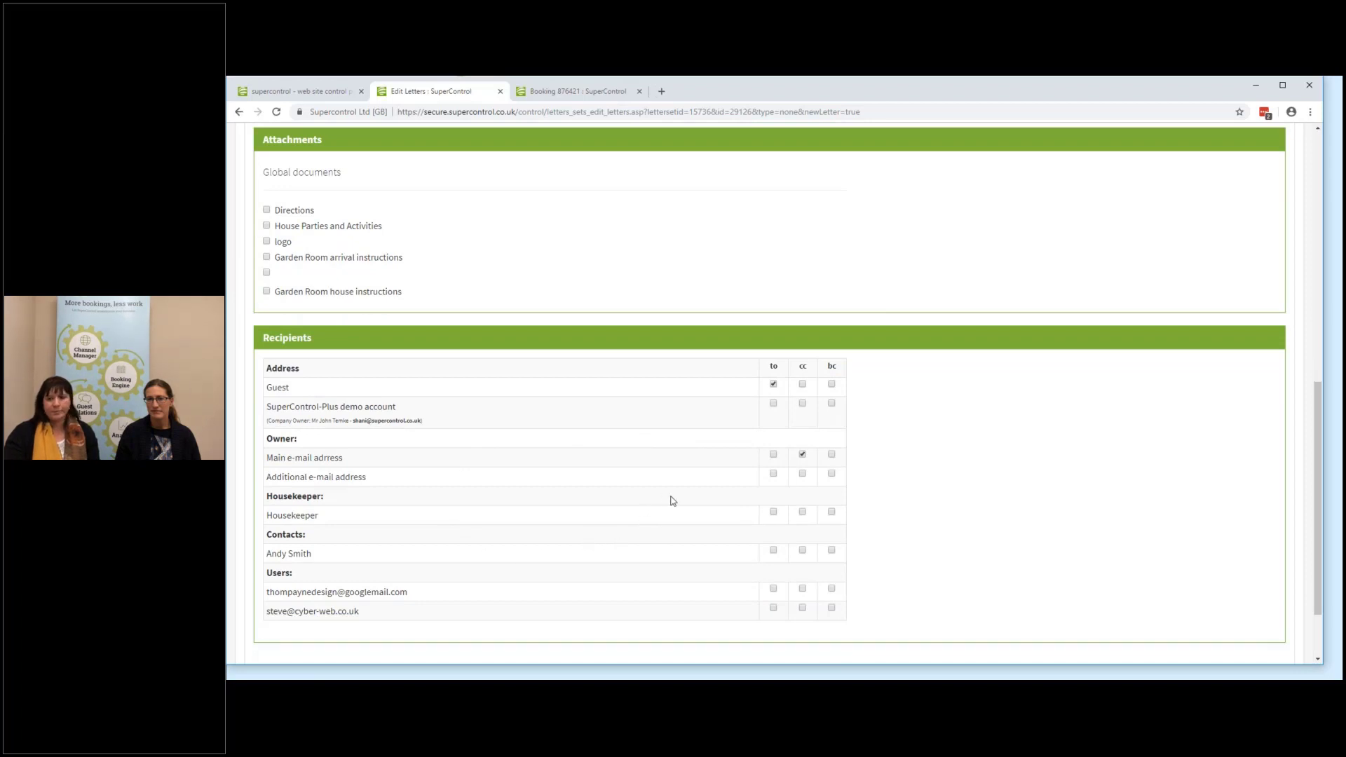
scroll(685, 480, down, 2)
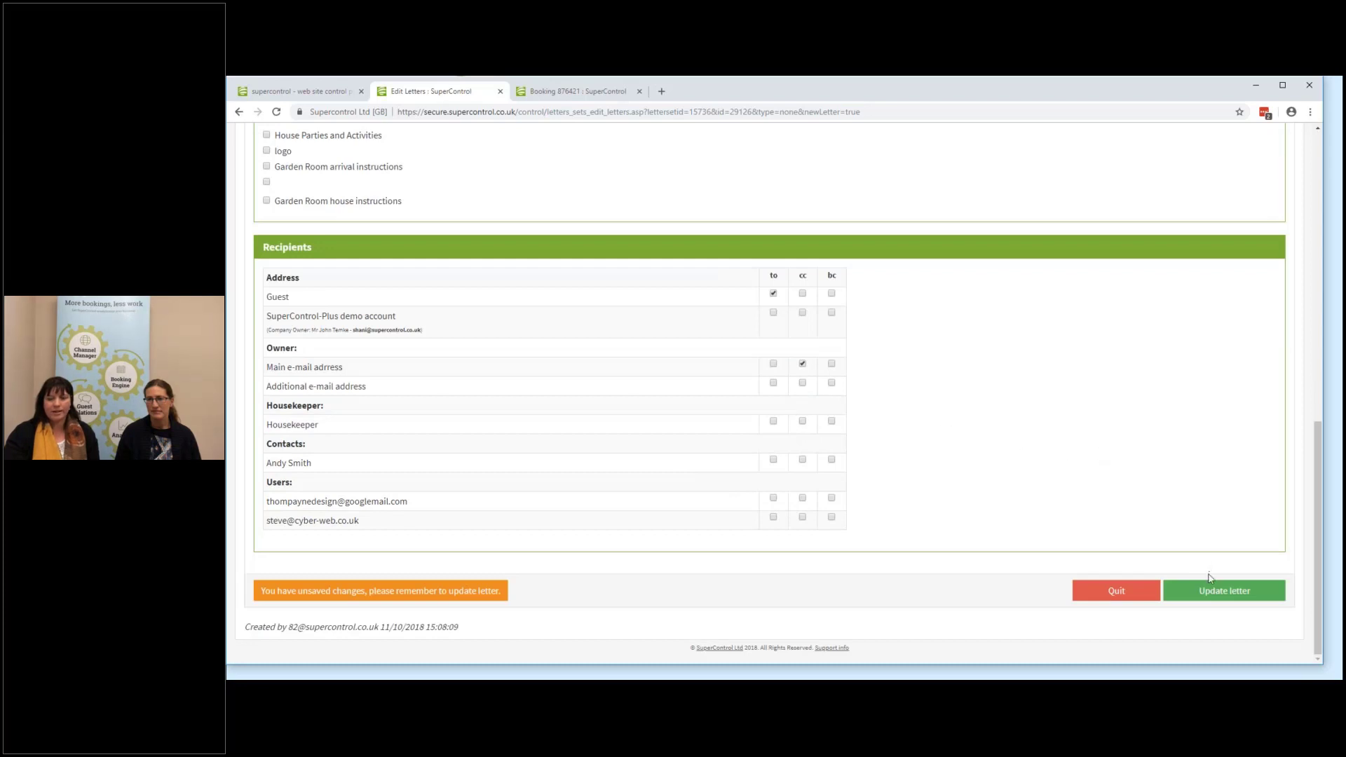
click(1204, 595)
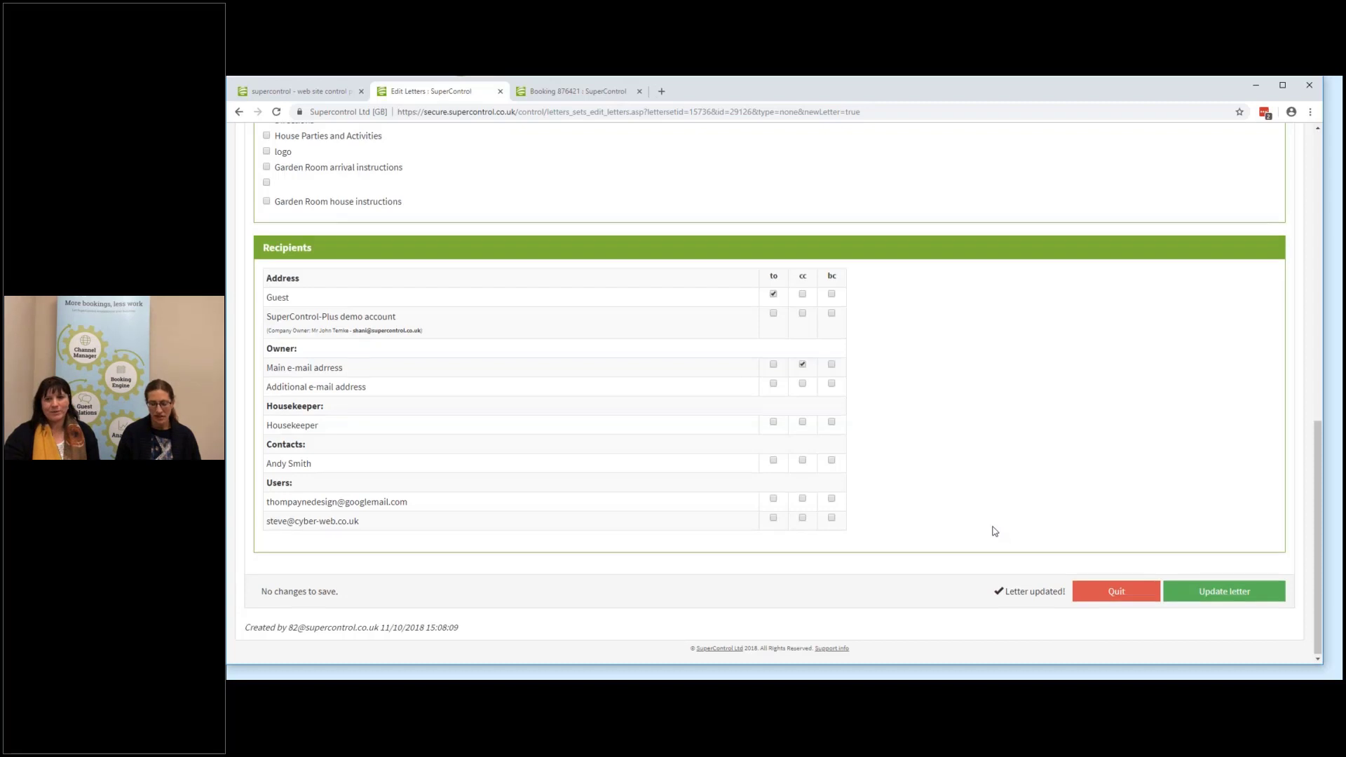
- Add the Booking confirmation letter to the property Buttermilk group of automated emails
scroll(994, 532, up, 5)
scroll(994, 532, up, 3)
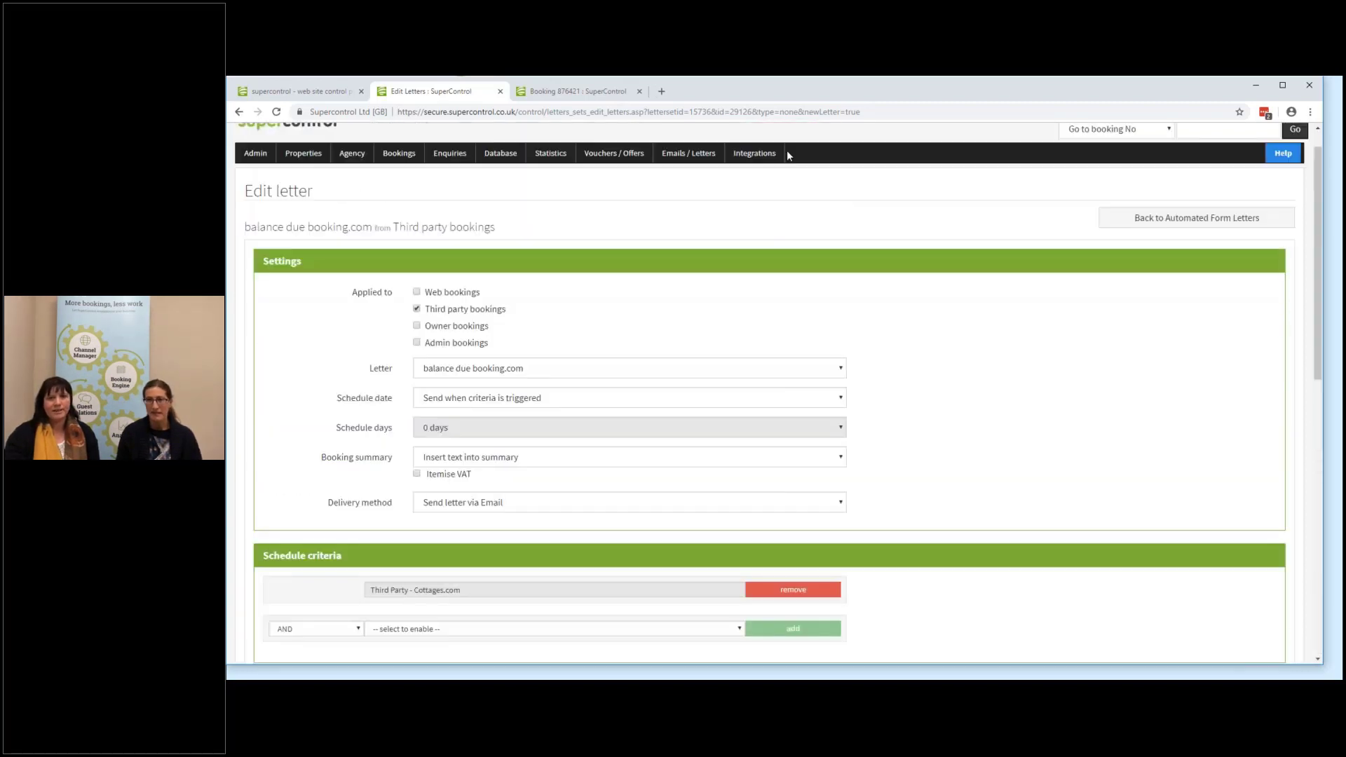
mouse_move(688, 153)
click(708, 206)
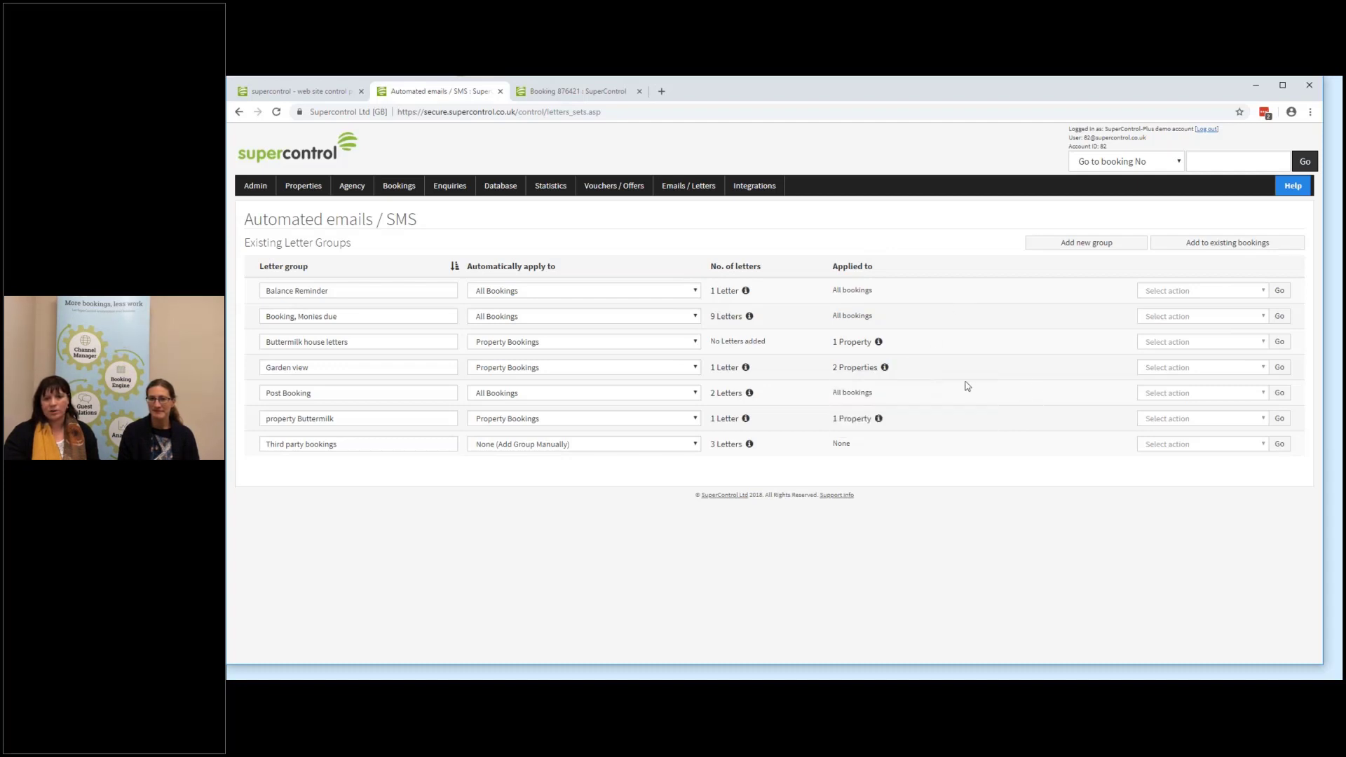
click(1248, 423)
click(1201, 445)
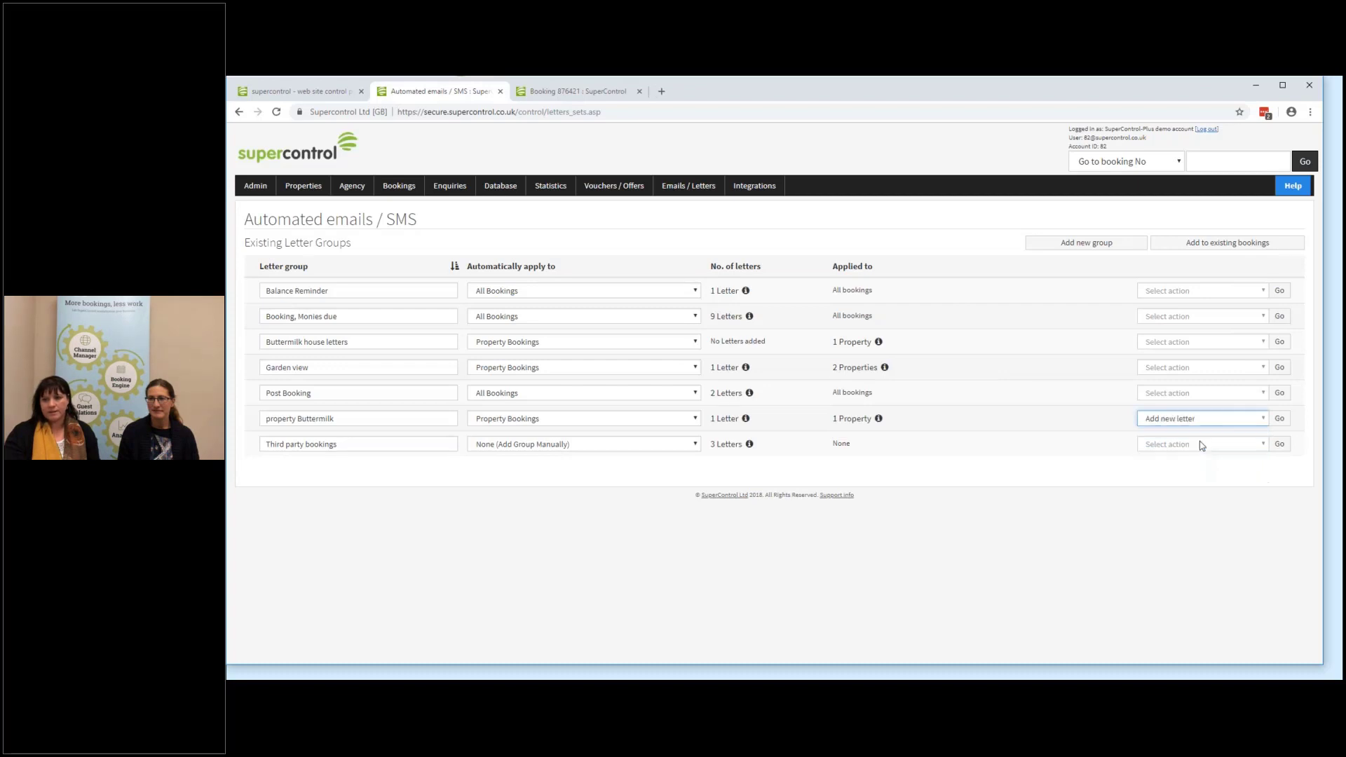
click(1280, 421)
click(691, 293)
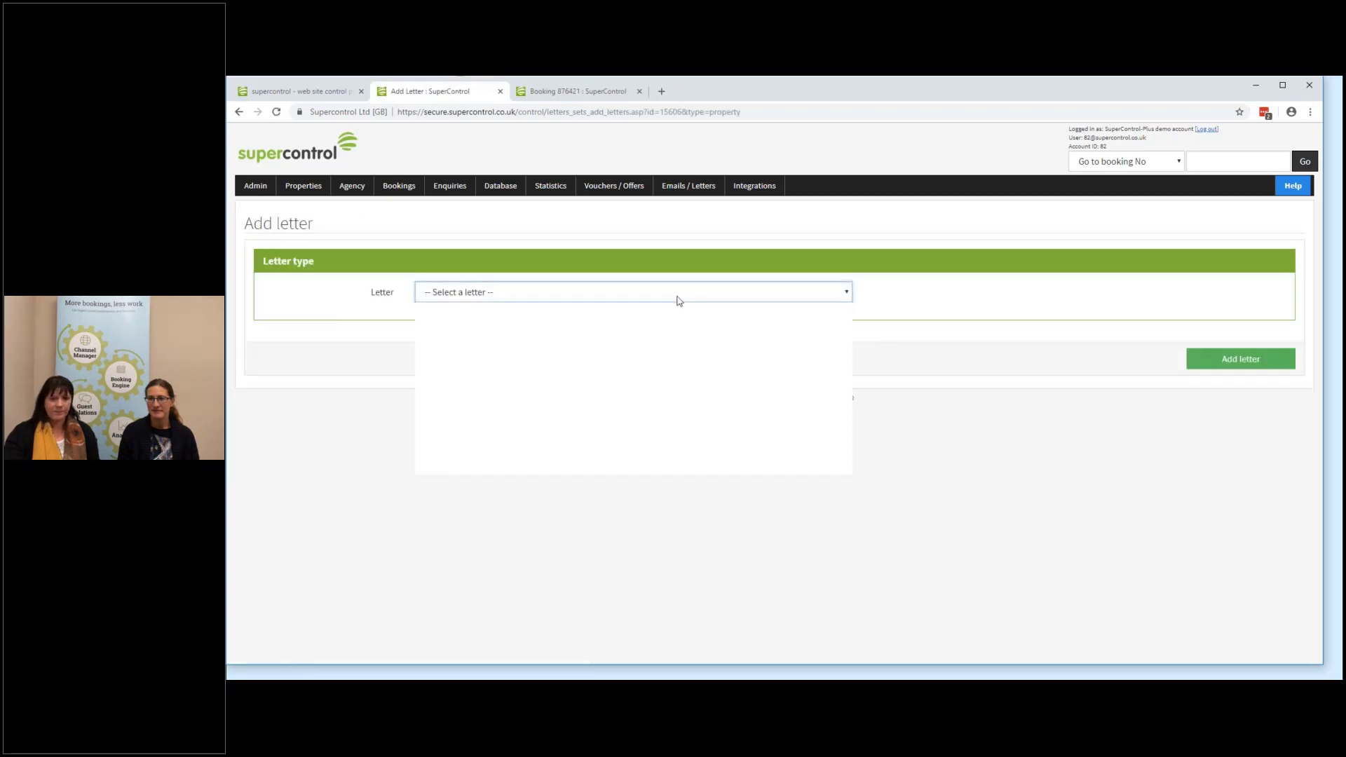
click(602, 345)
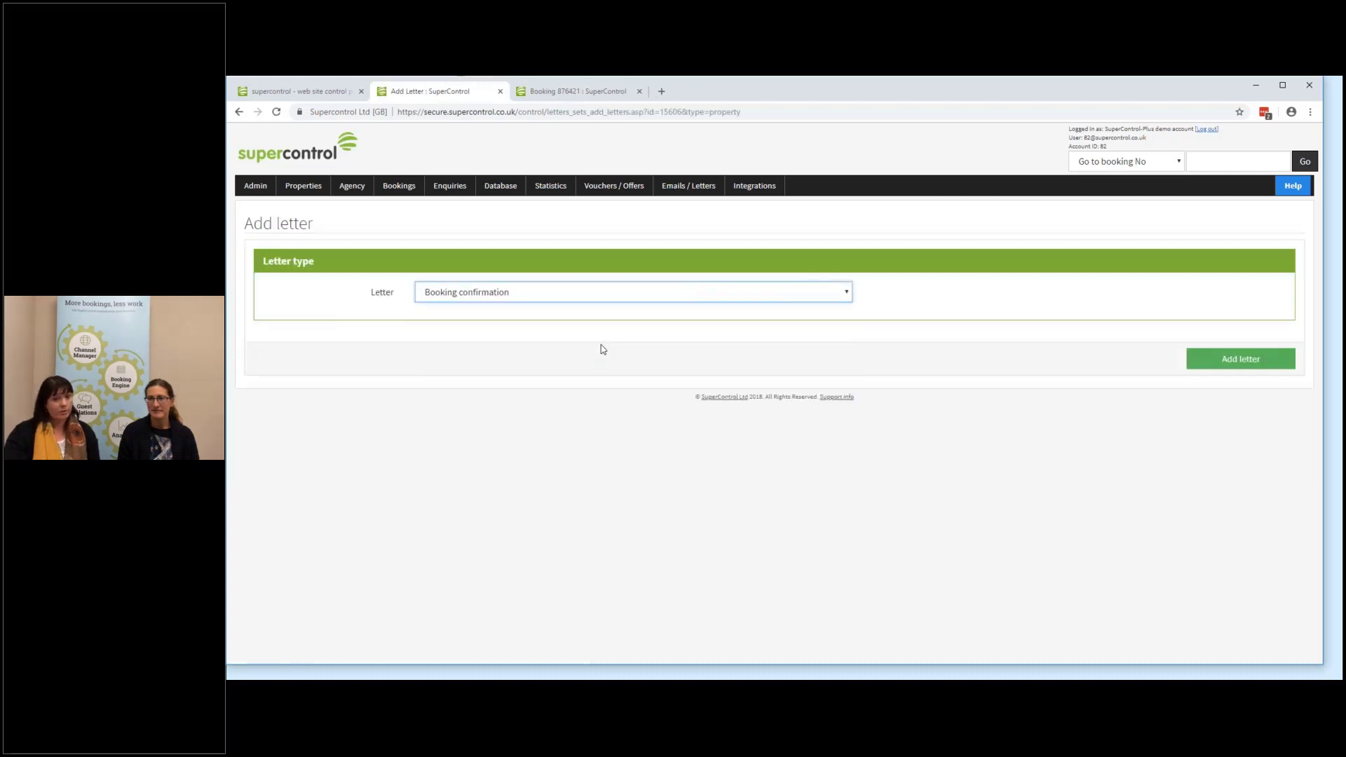
click(1259, 364)
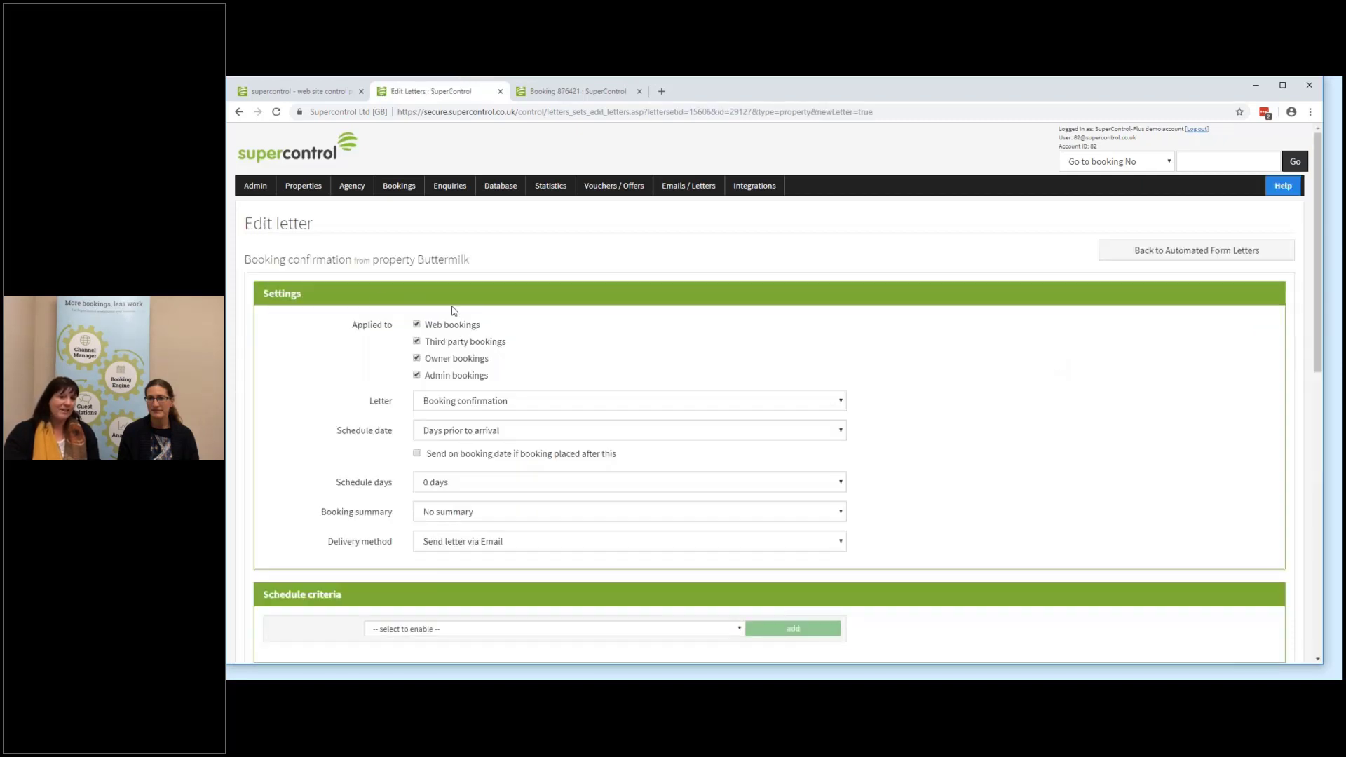
- Apply the Booking confirmation letter to web bookings only and schedule it to send when the booking is added
click(494, 342)
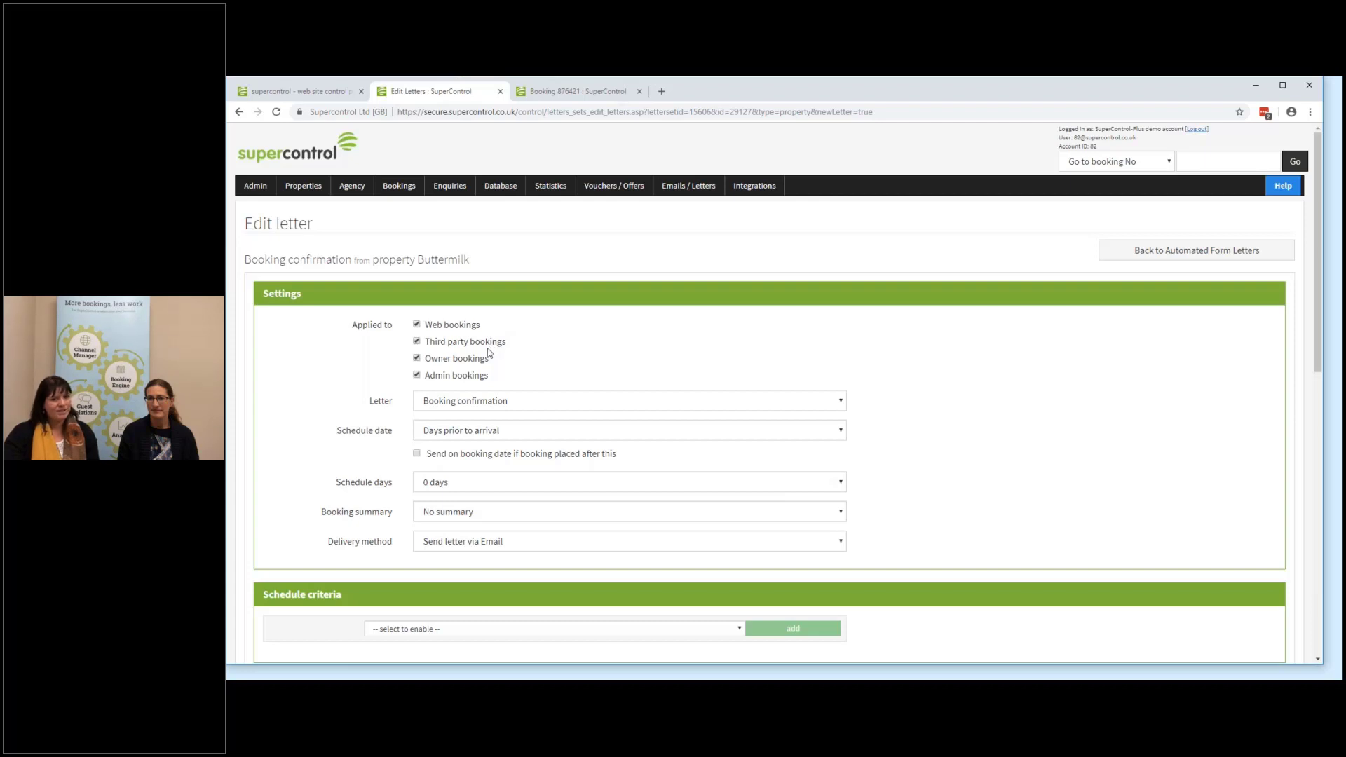
click(459, 378)
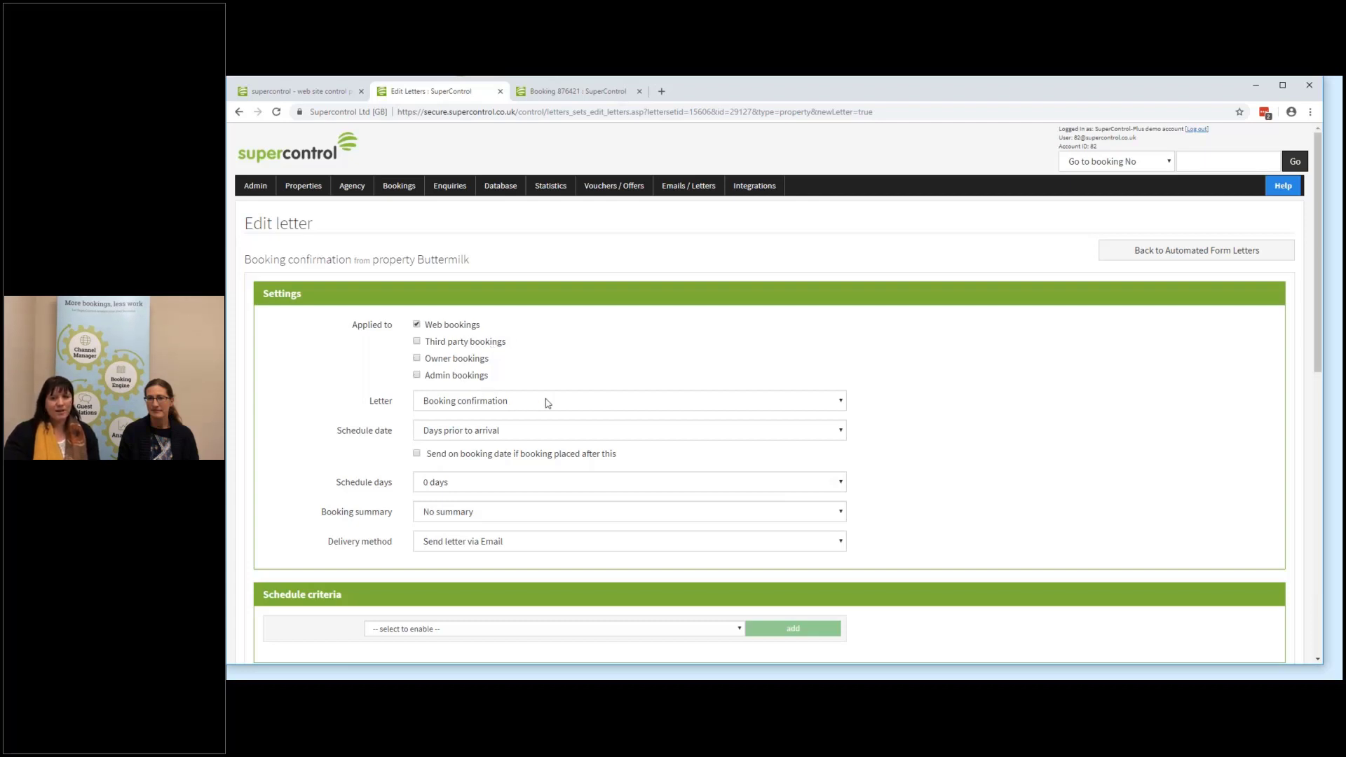
click(490, 433)
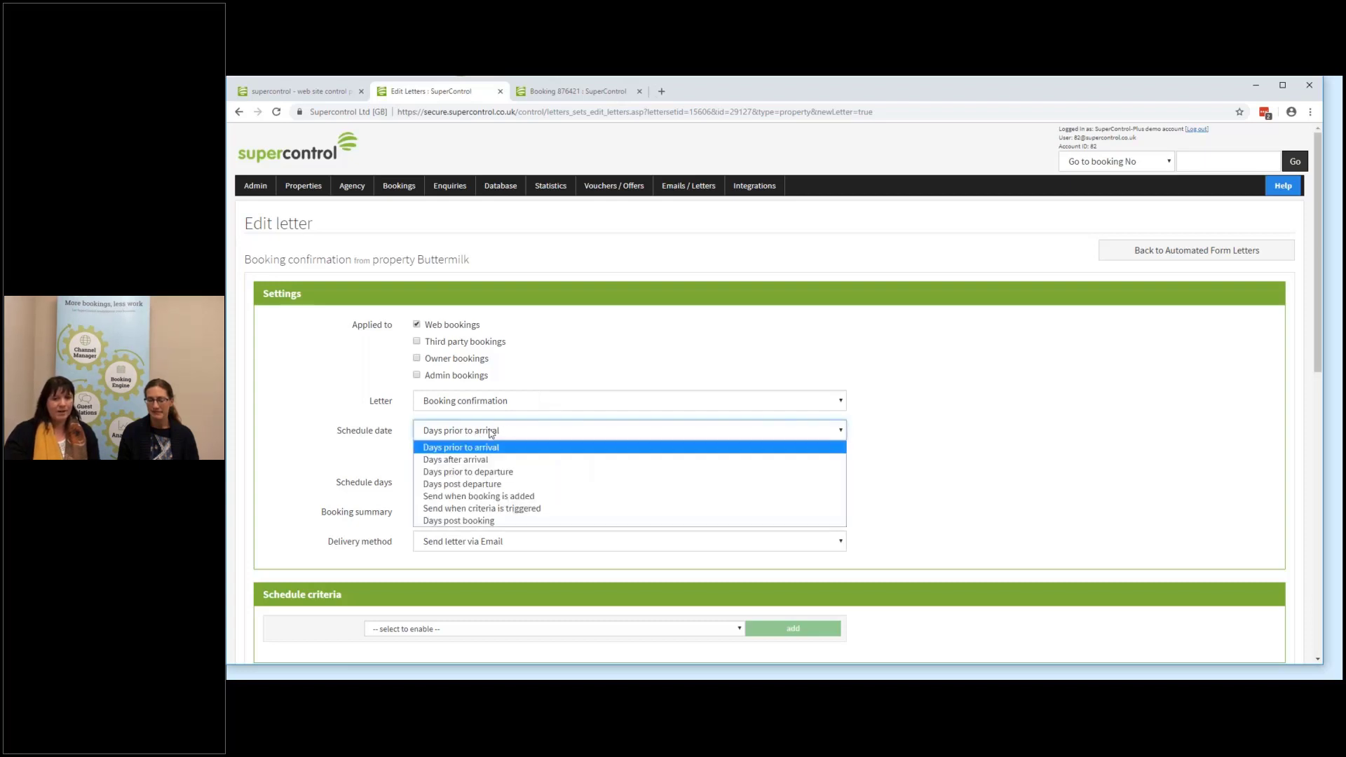
click(489, 433)
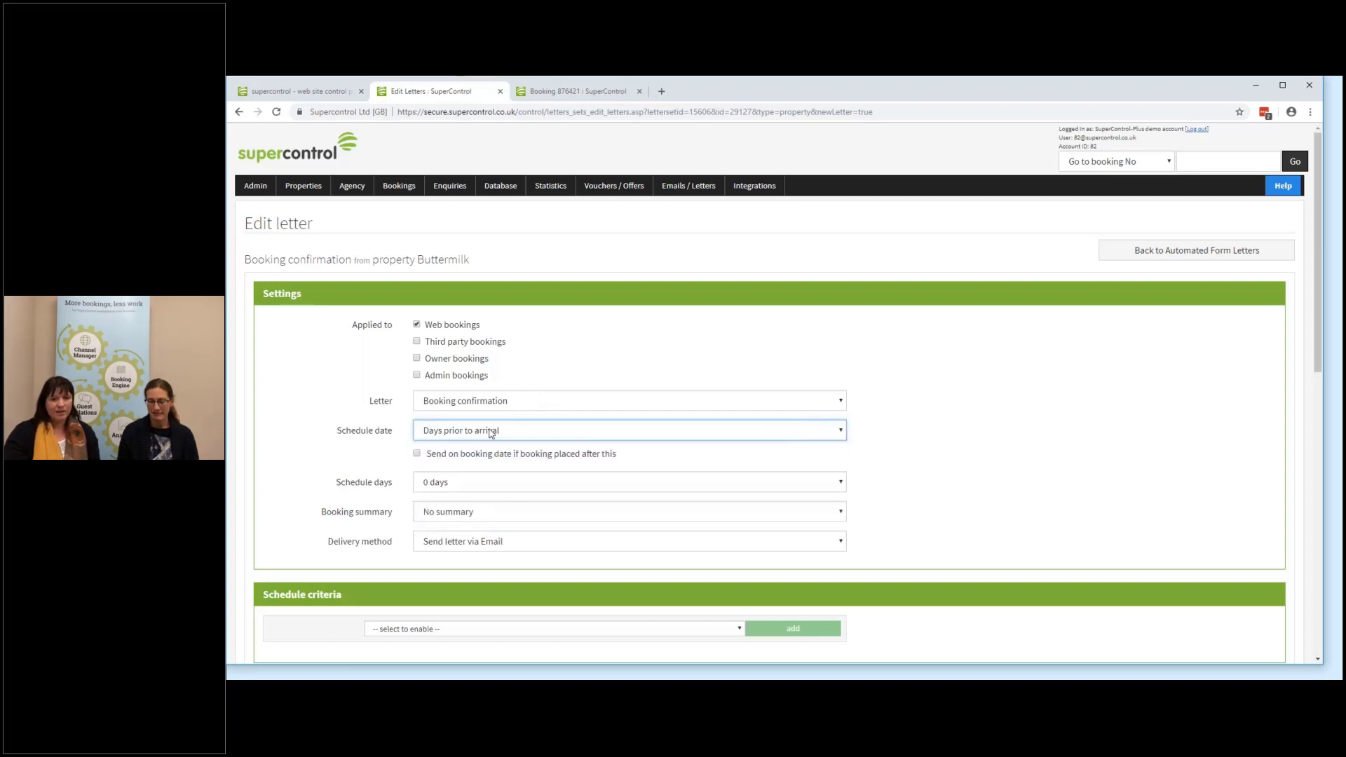
click(525, 431)
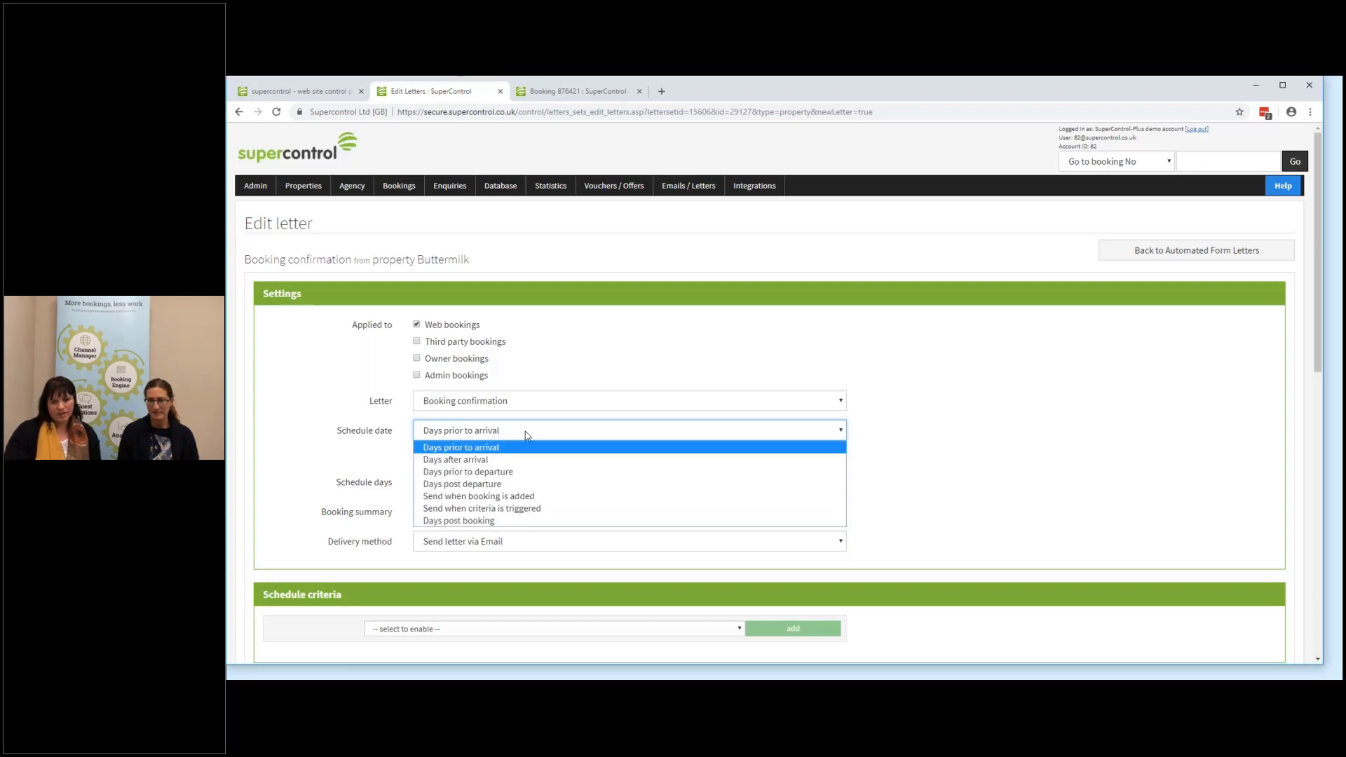
click(512, 496)
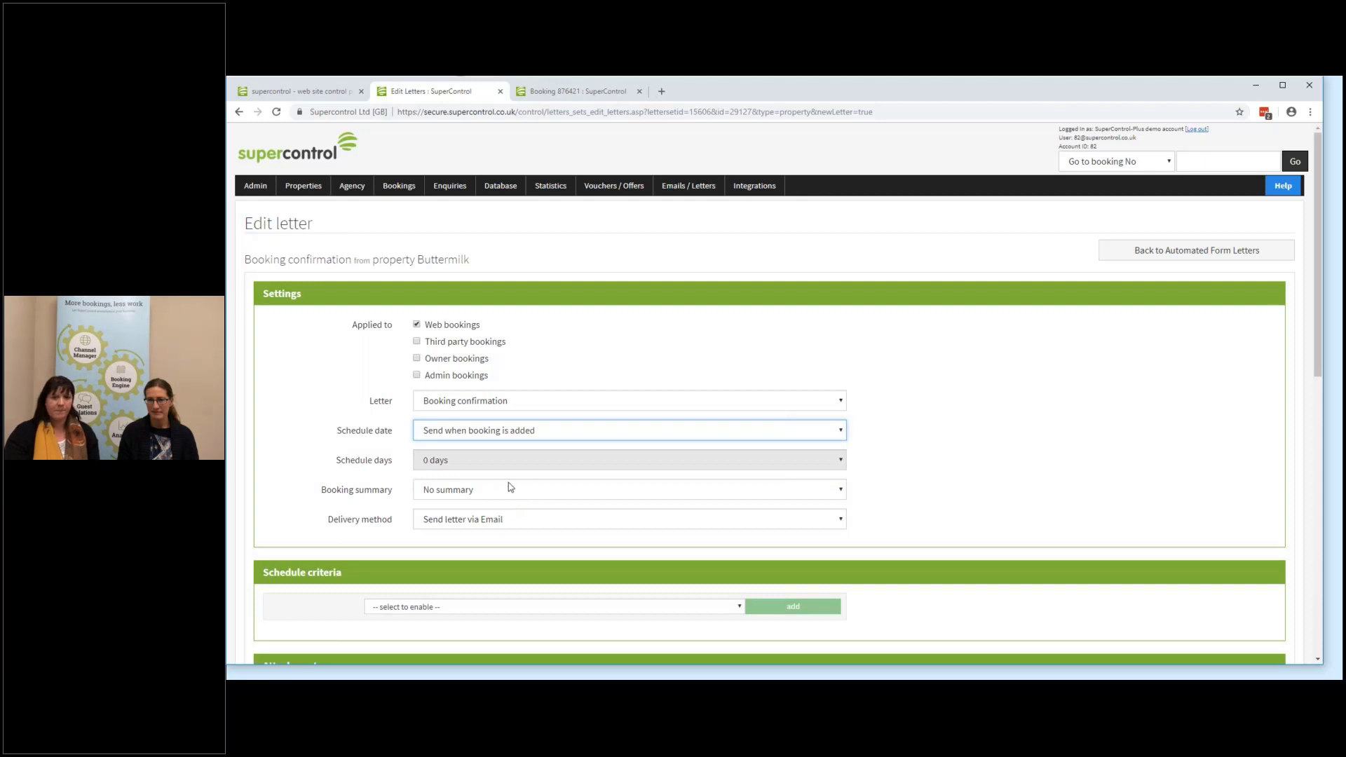
- Set the Booking confirmation letter's booking summary to Insert text into summary
scroll(541, 491, down, 2)
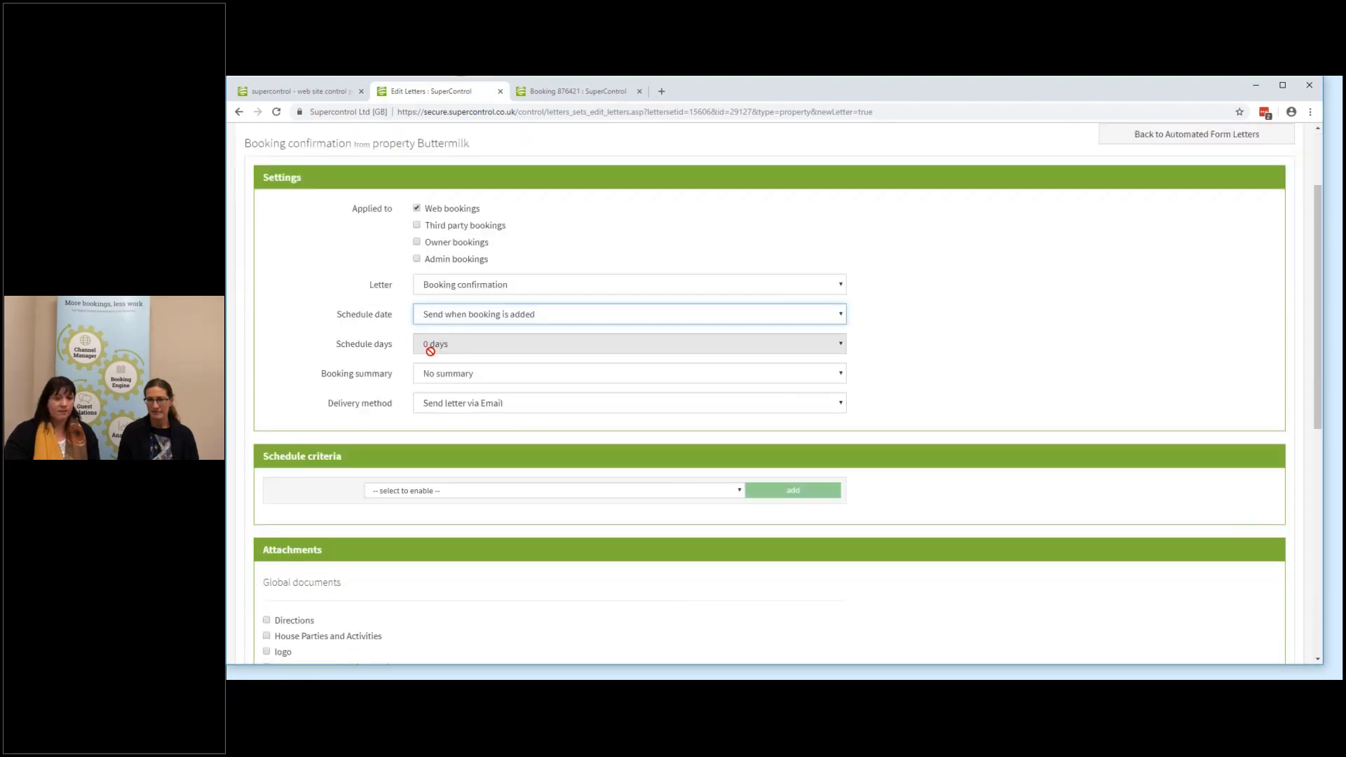
click(477, 375)
click(496, 415)
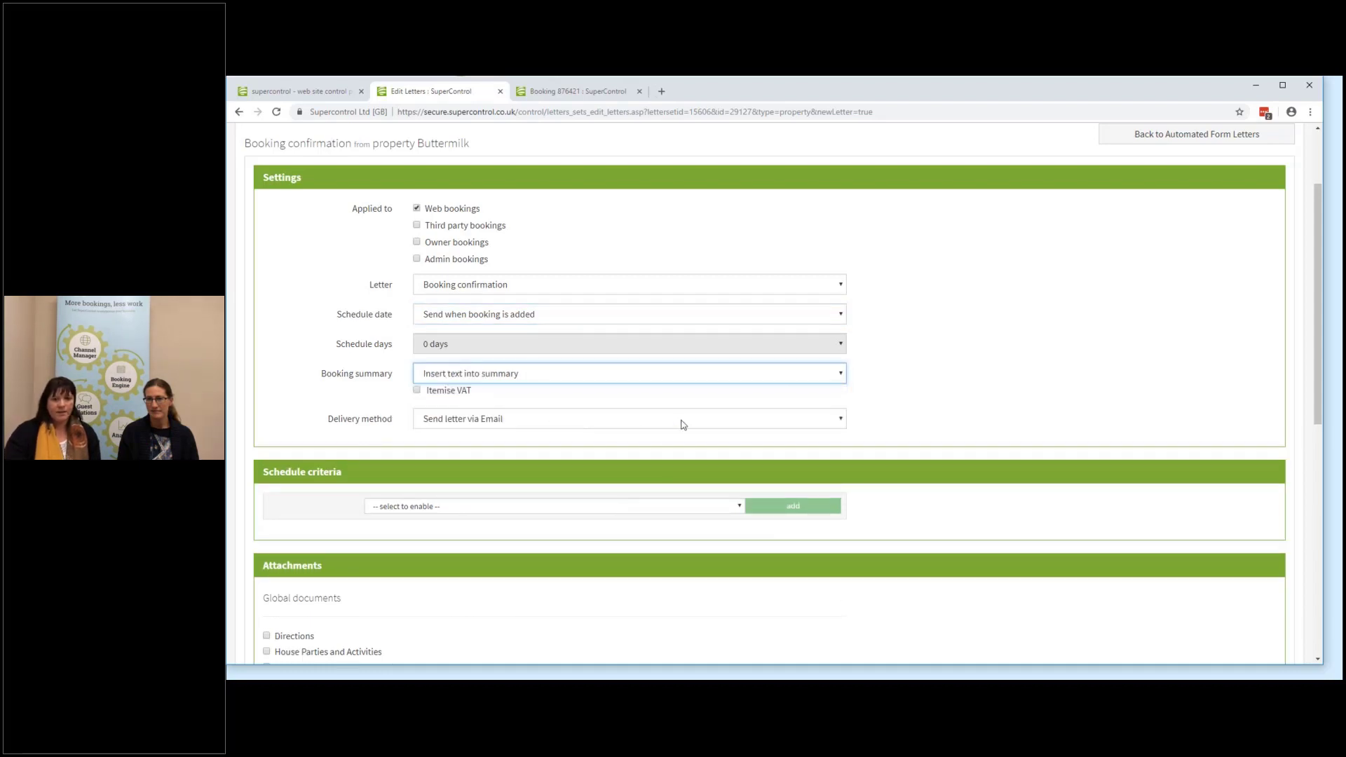
- Address the Booking confirmation letter to the guest with the owner's main e-mail address in cc, and save the letter
scroll(683, 425, down, 1)
scroll(681, 424, down, 2)
scroll(679, 423, down, 3)
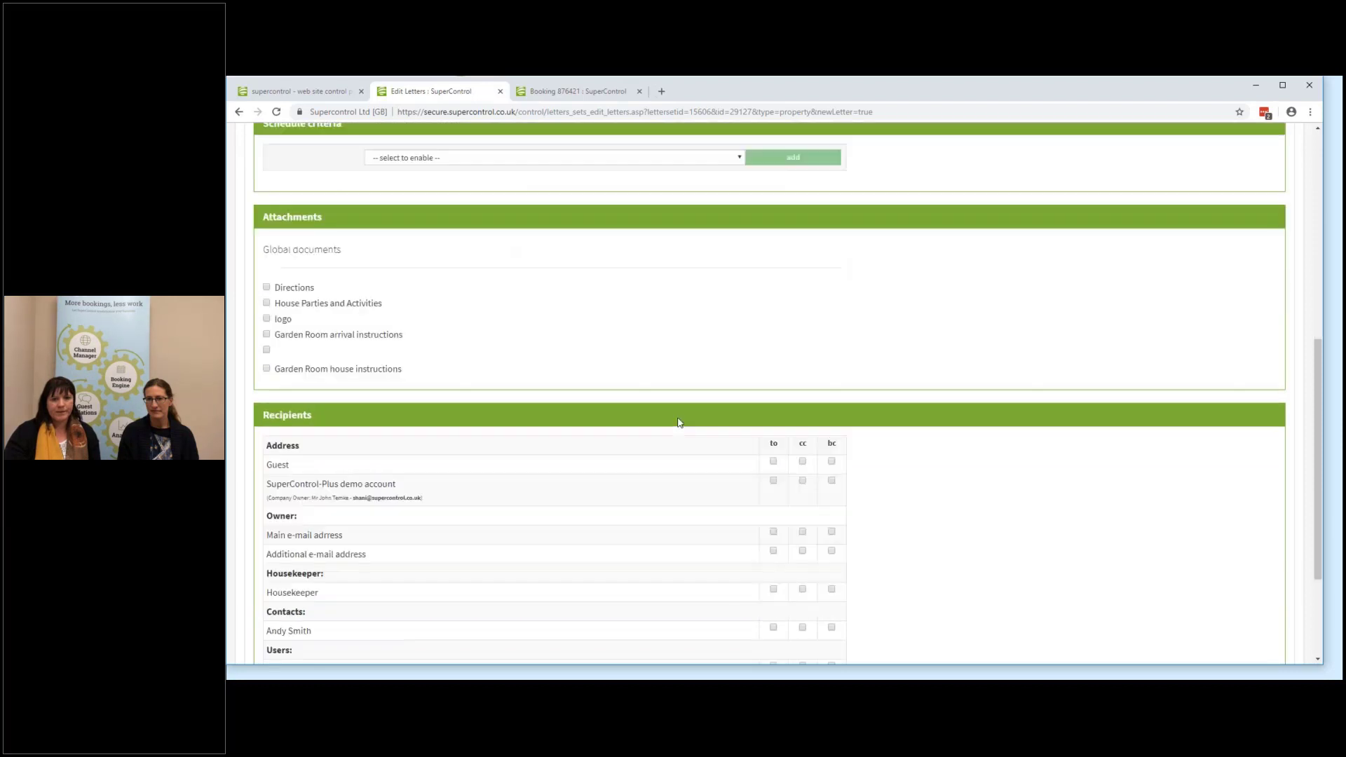
scroll(701, 421, down, 1)
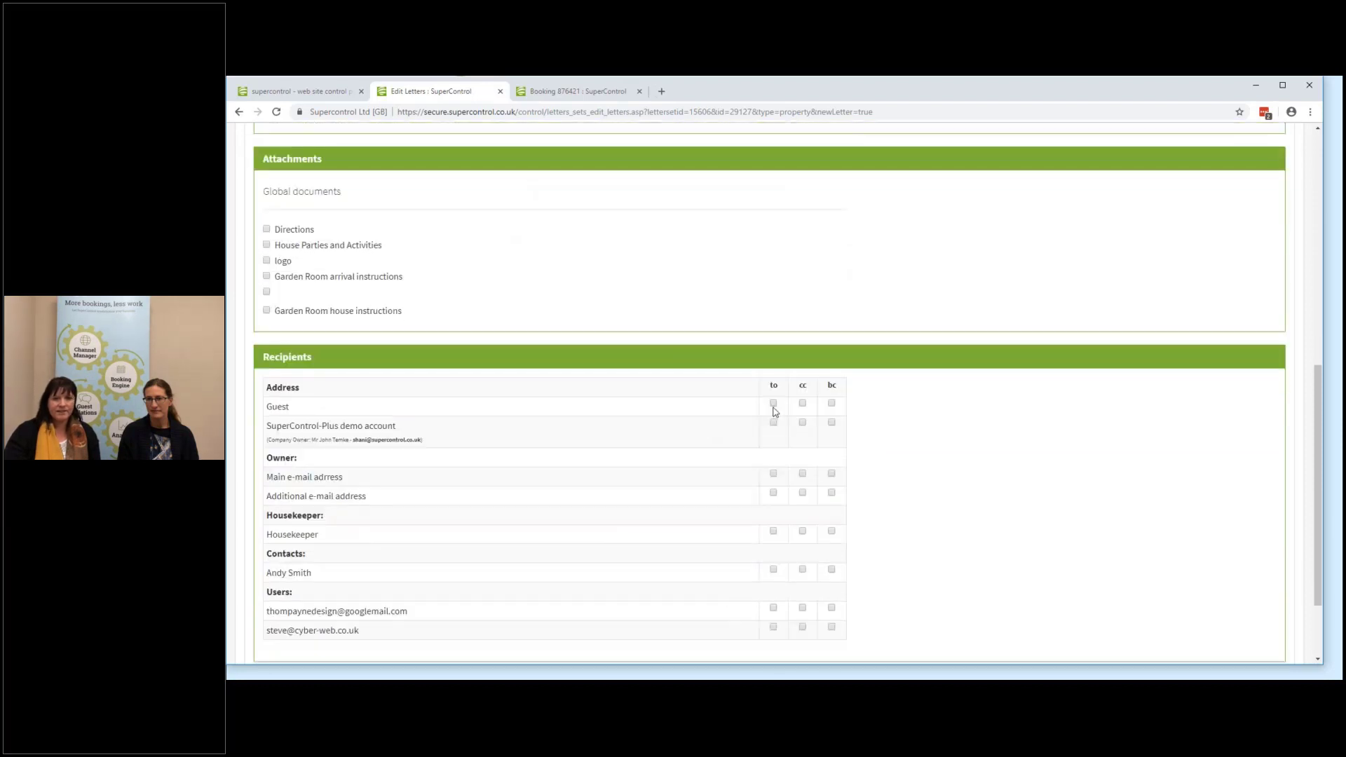
click(774, 405)
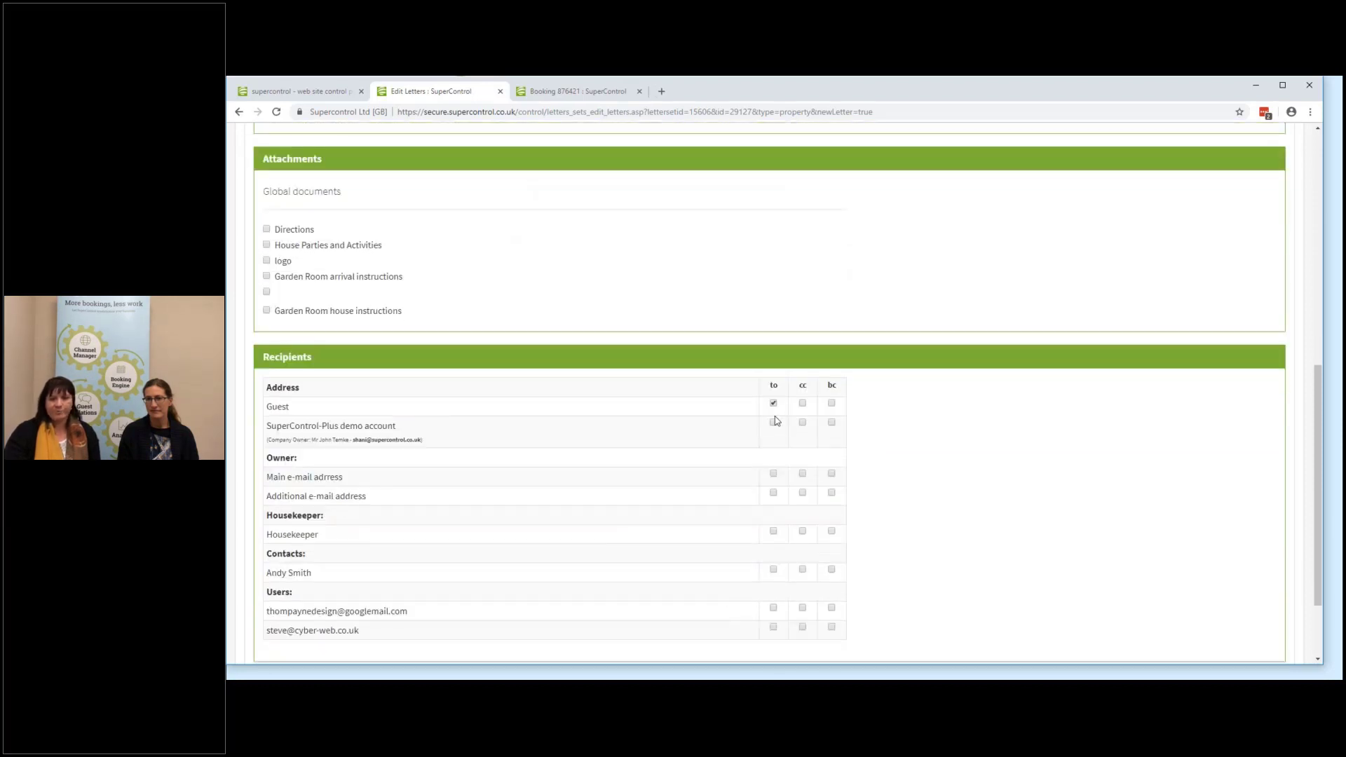
click(803, 474)
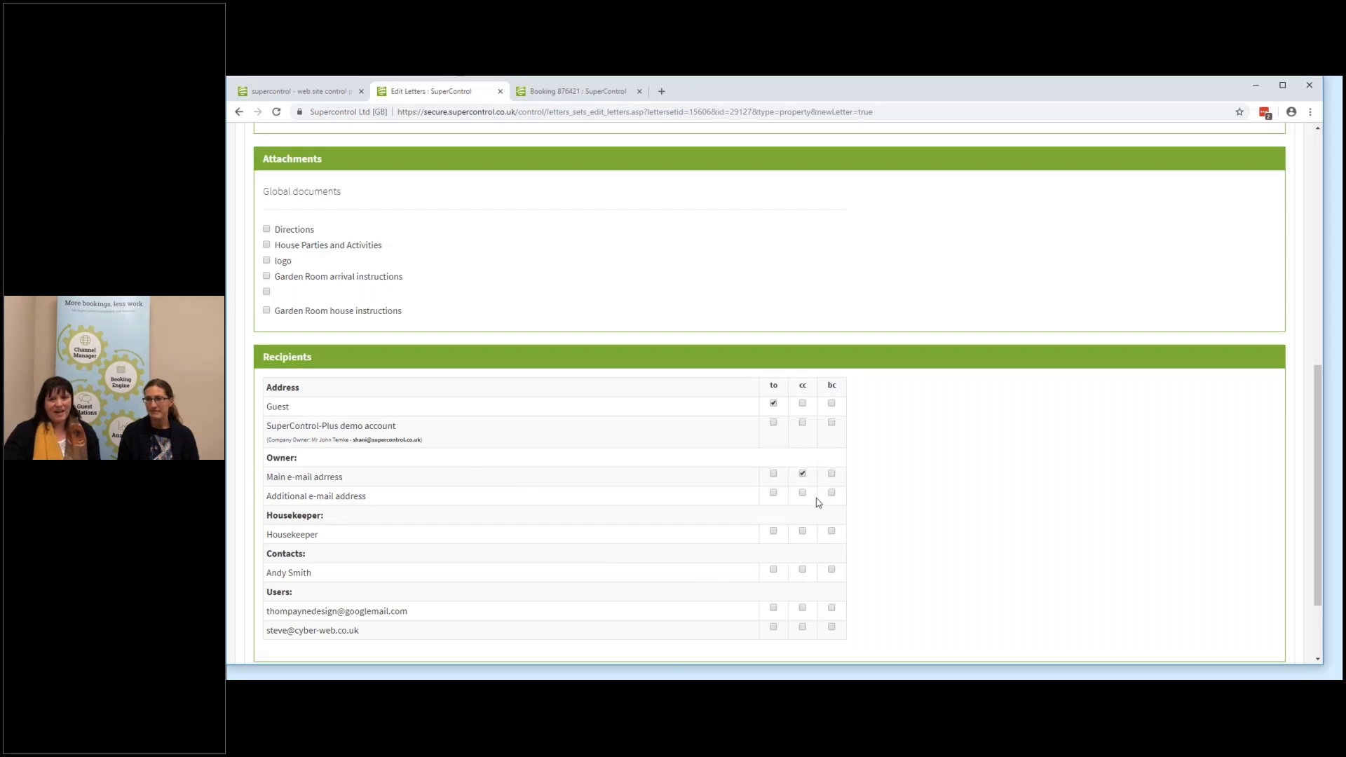
scroll(855, 484, down, 2)
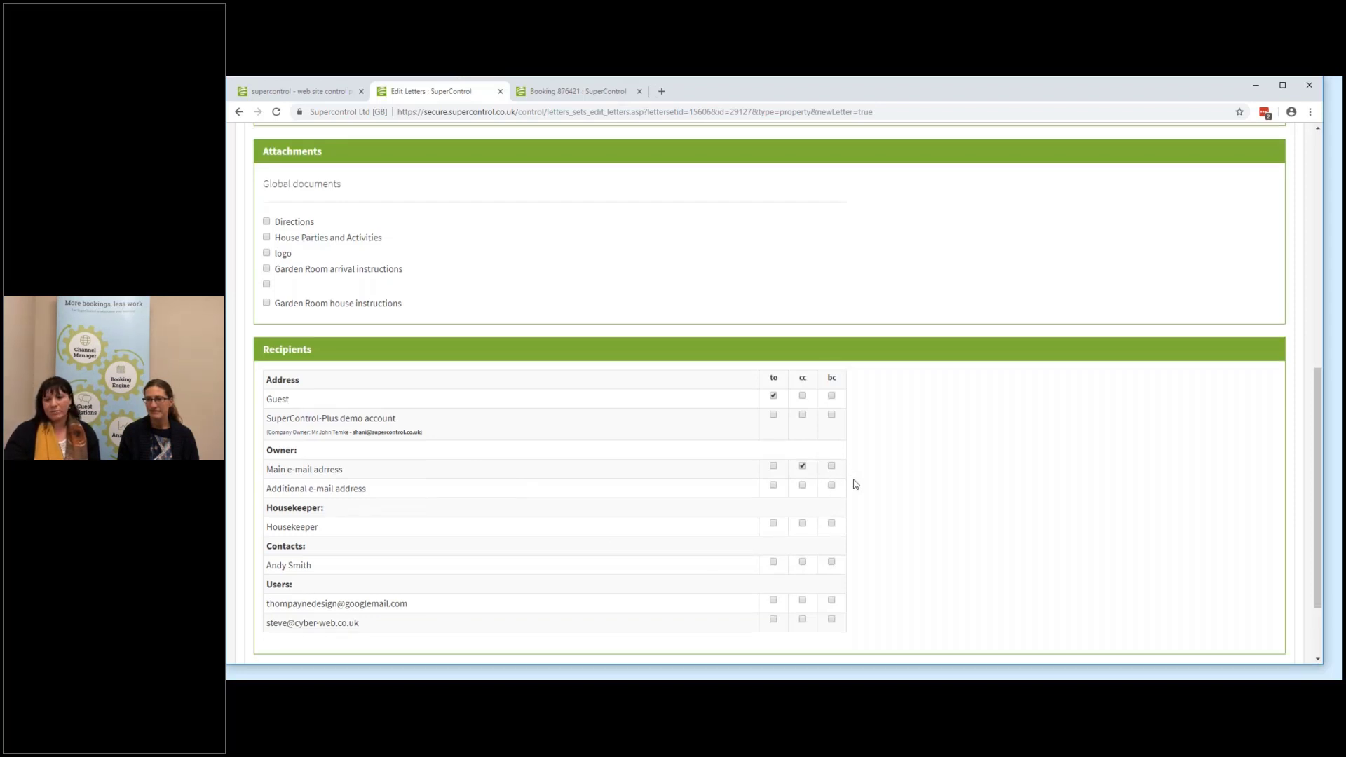
click(1221, 598)
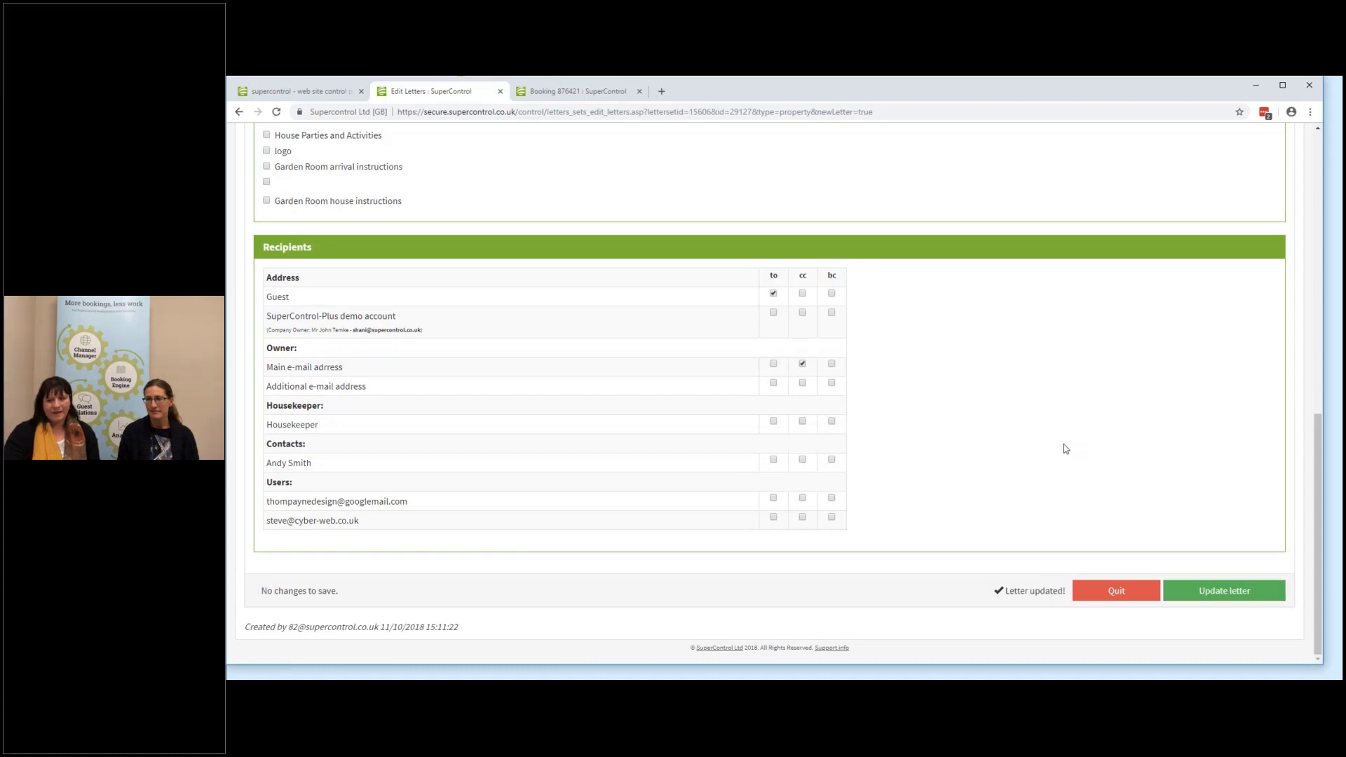
- Return from the saved letter to the list of automated letter groups
scroll(1065, 448, up, 6)
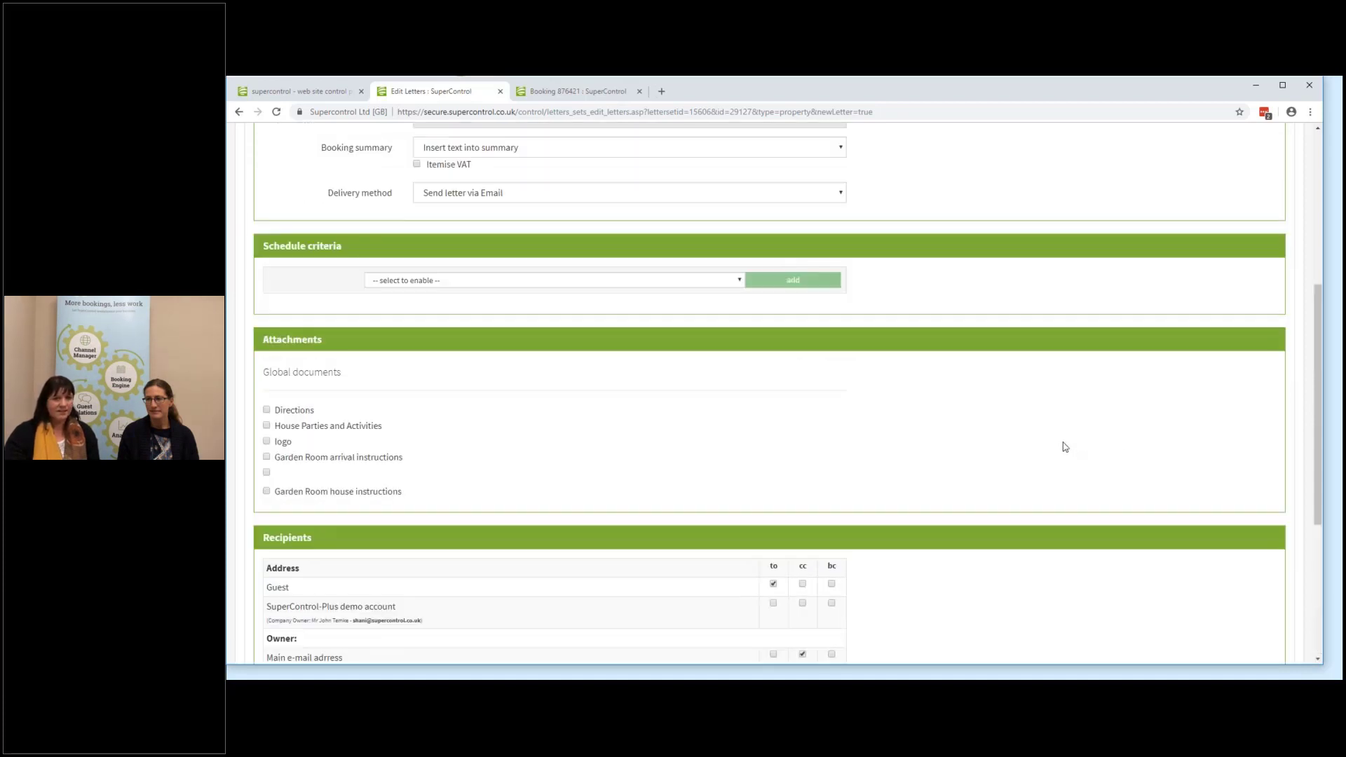
scroll(1065, 447, up, 2)
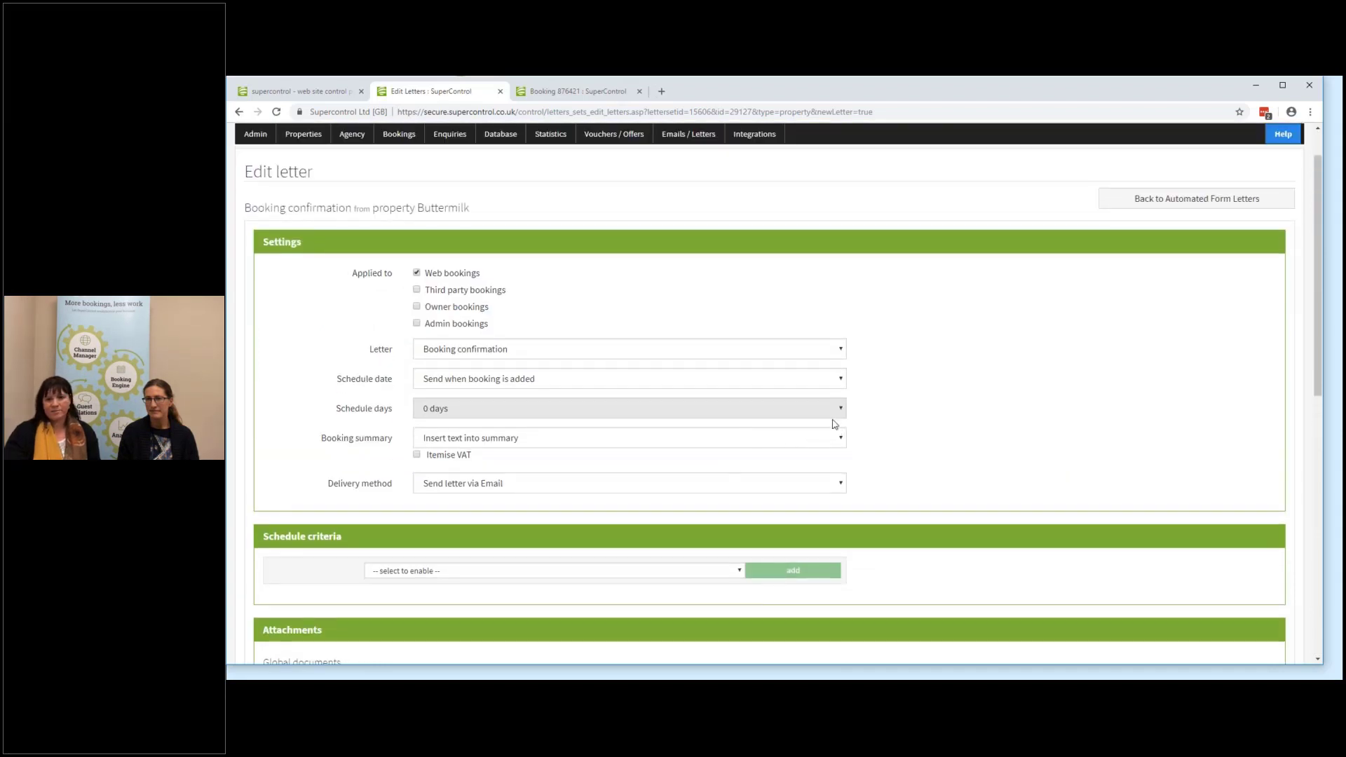
click(1154, 205)
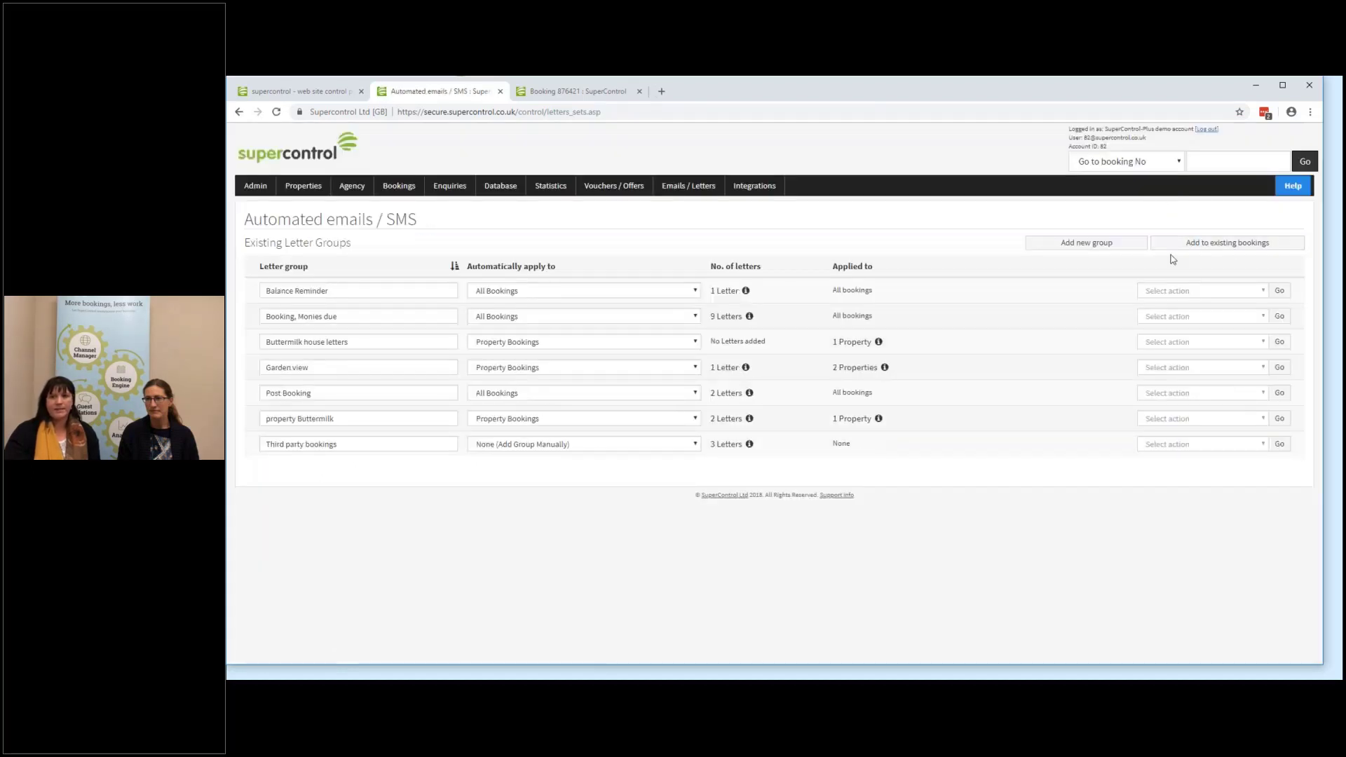
- Examine the date selection options for adding letter groups to pre-existing bookings, without adding any group
click(1192, 249)
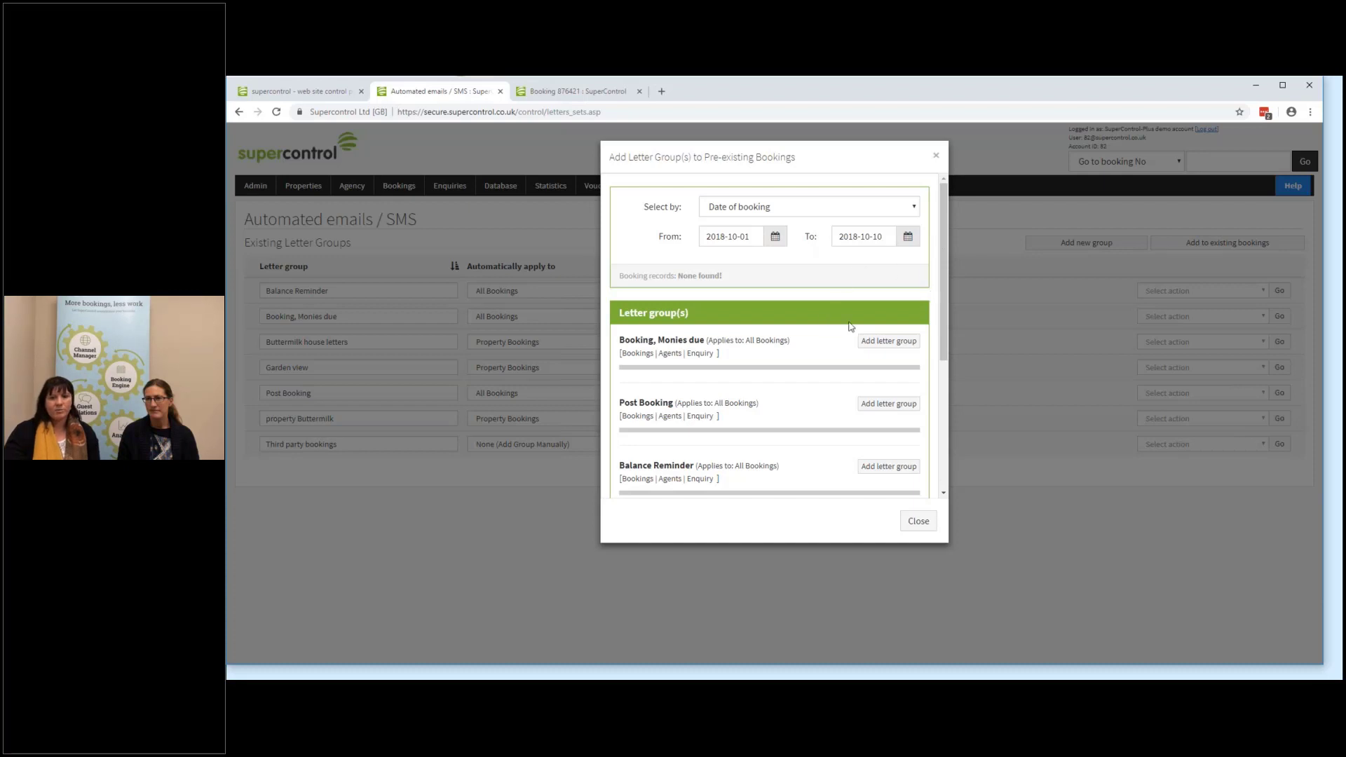
click(790, 208)
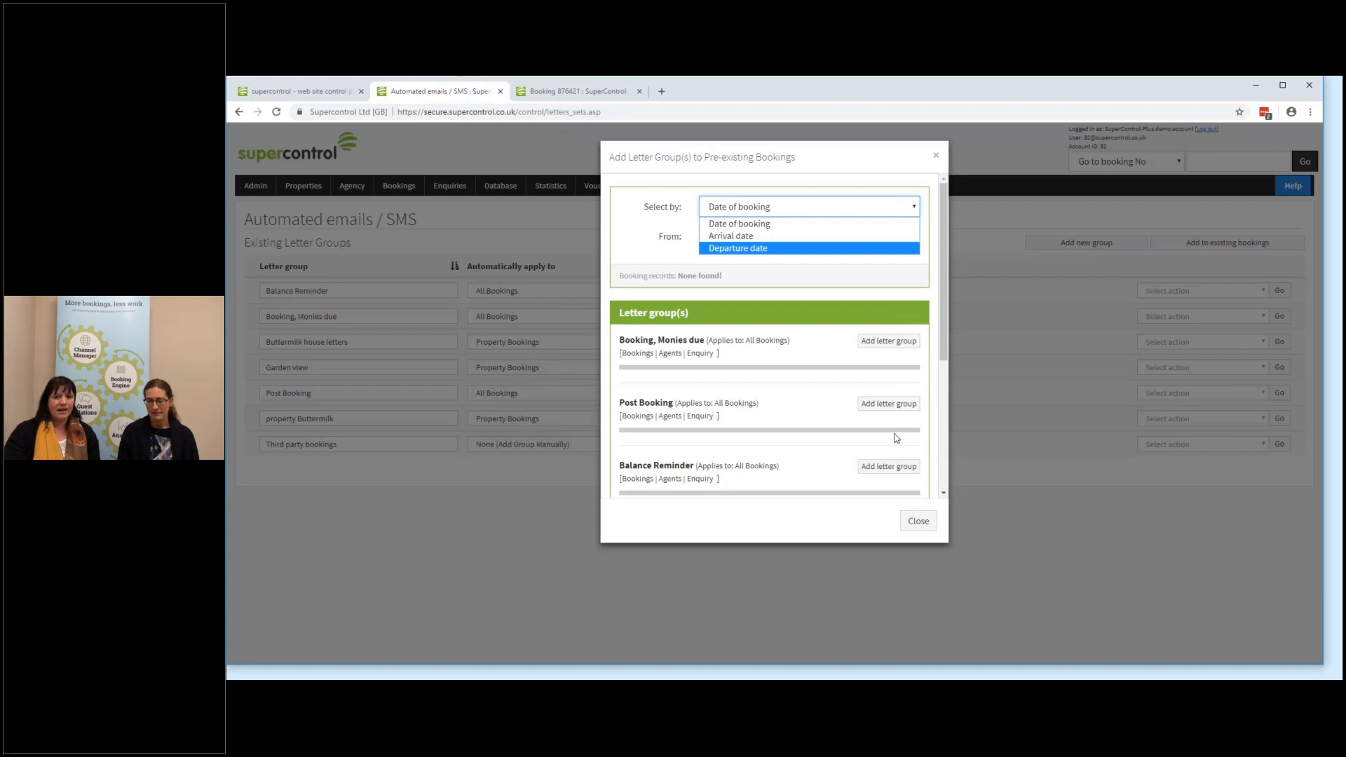
click(936, 156)
click(936, 156)
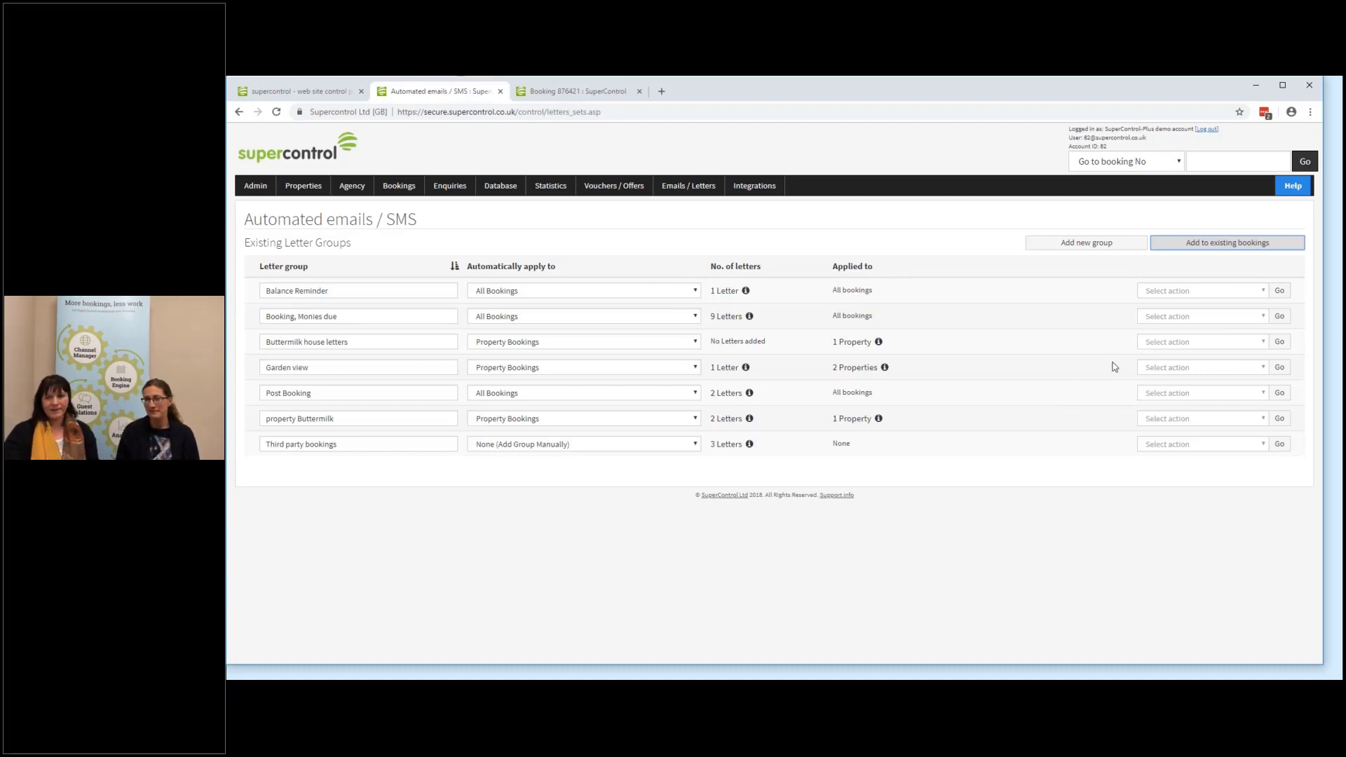
- Add the Cancellation letter to the property Buttermilk letter group
click(1203, 421)
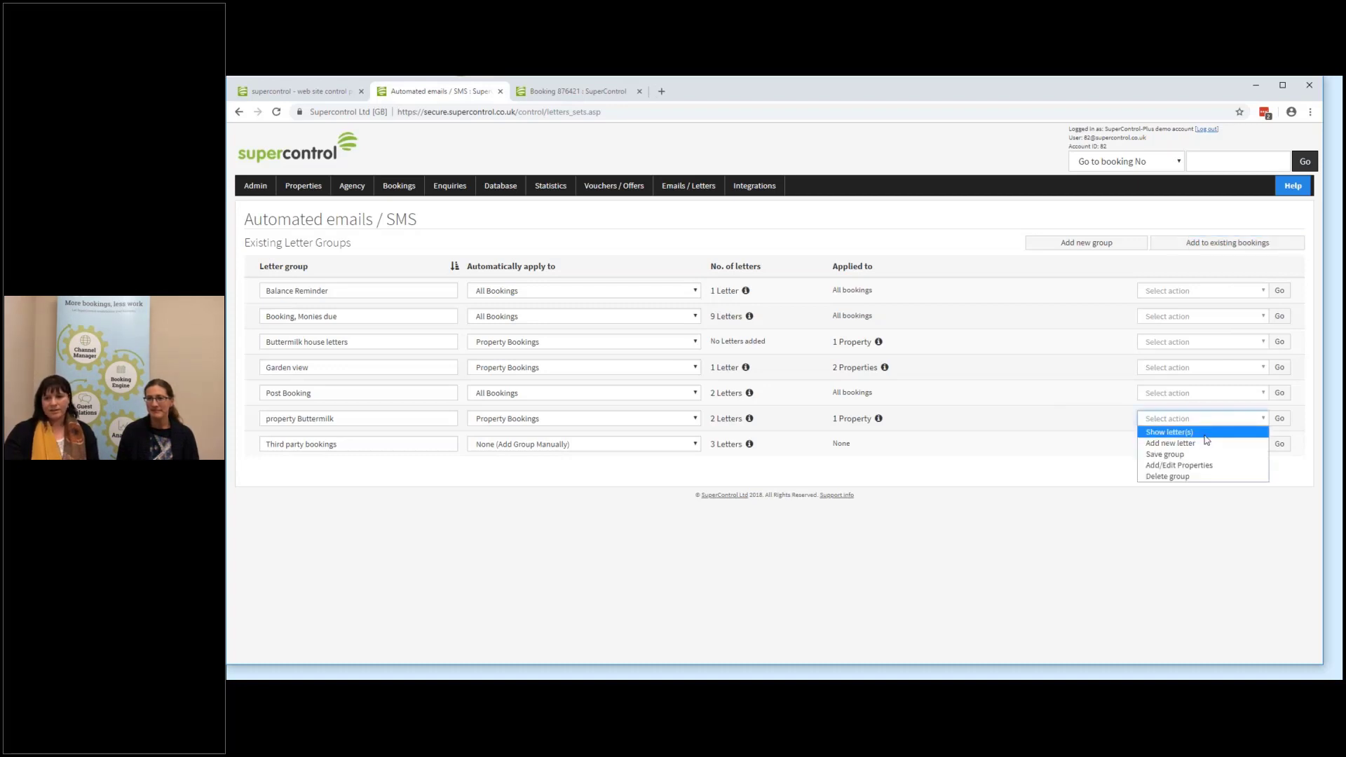
click(1191, 443)
click(1274, 420)
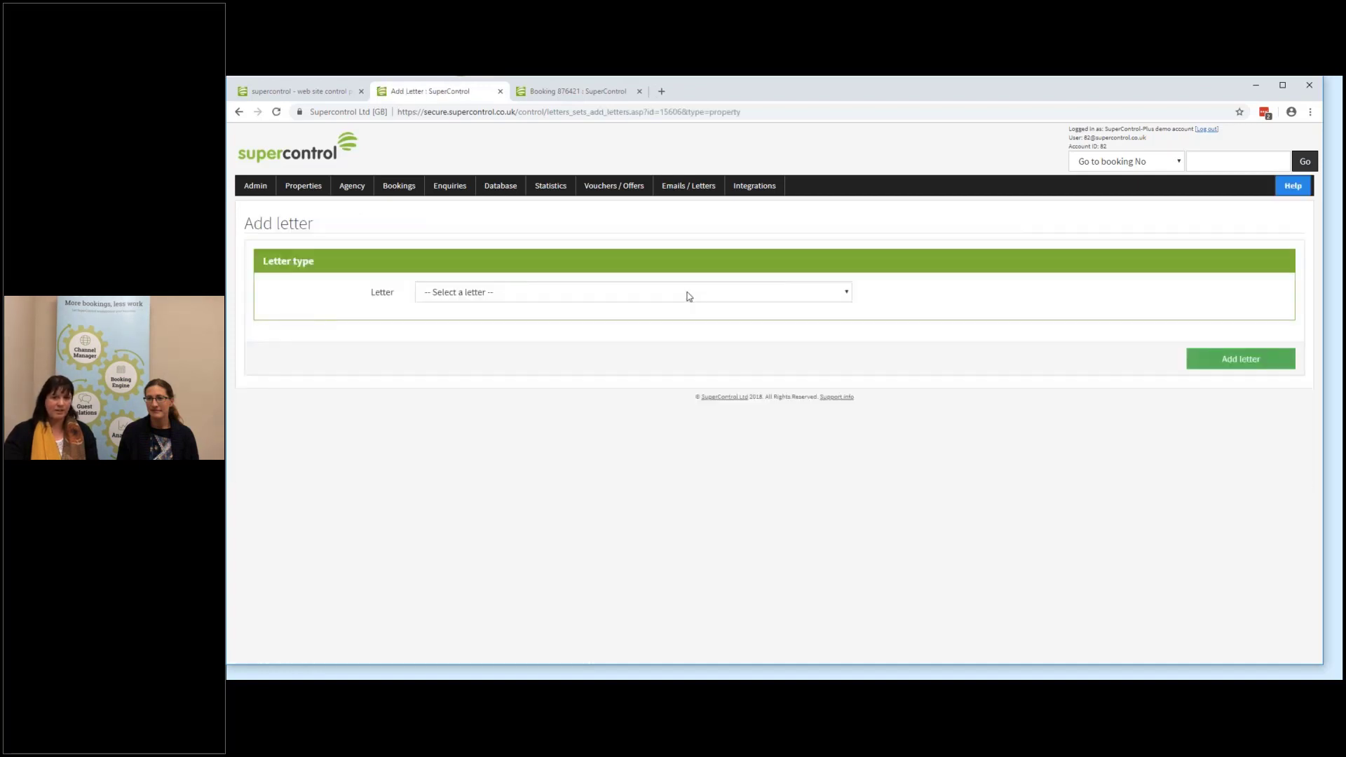
click(689, 299)
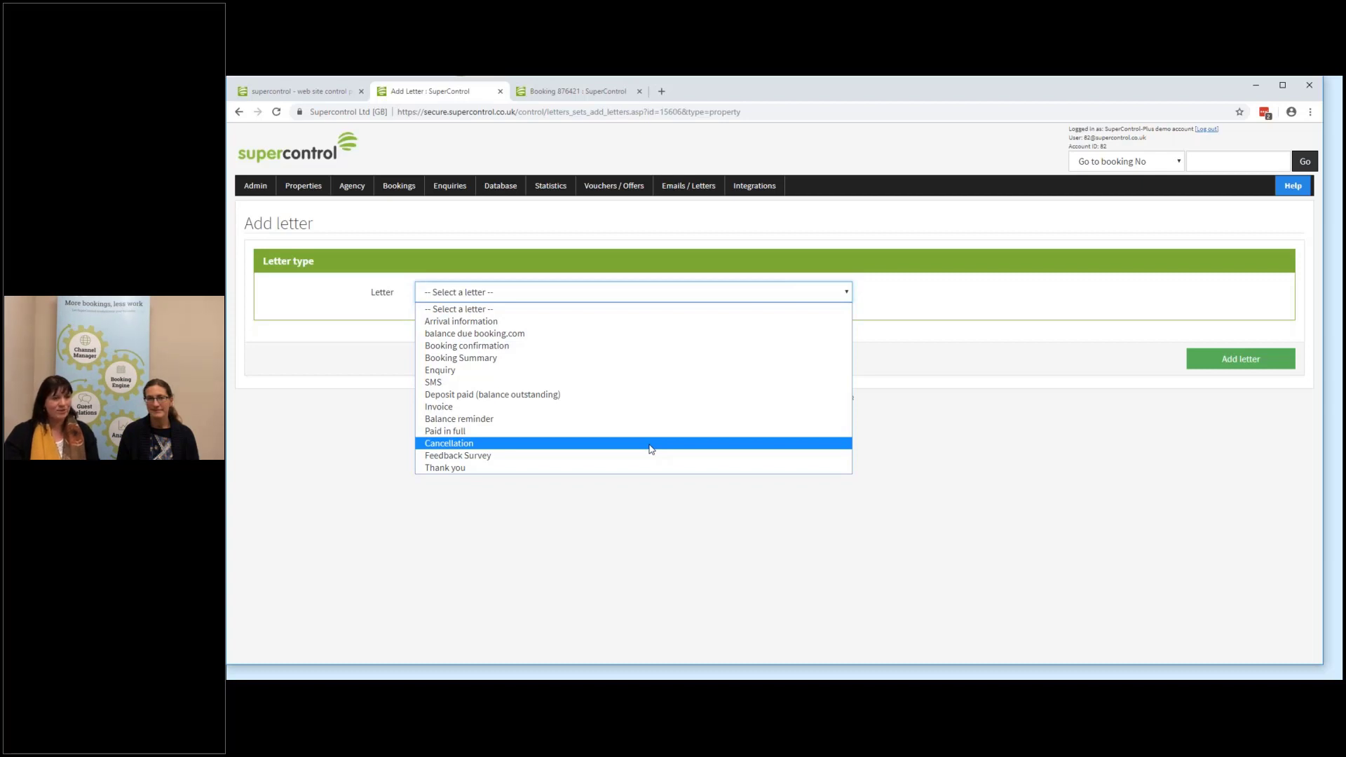
click(651, 449)
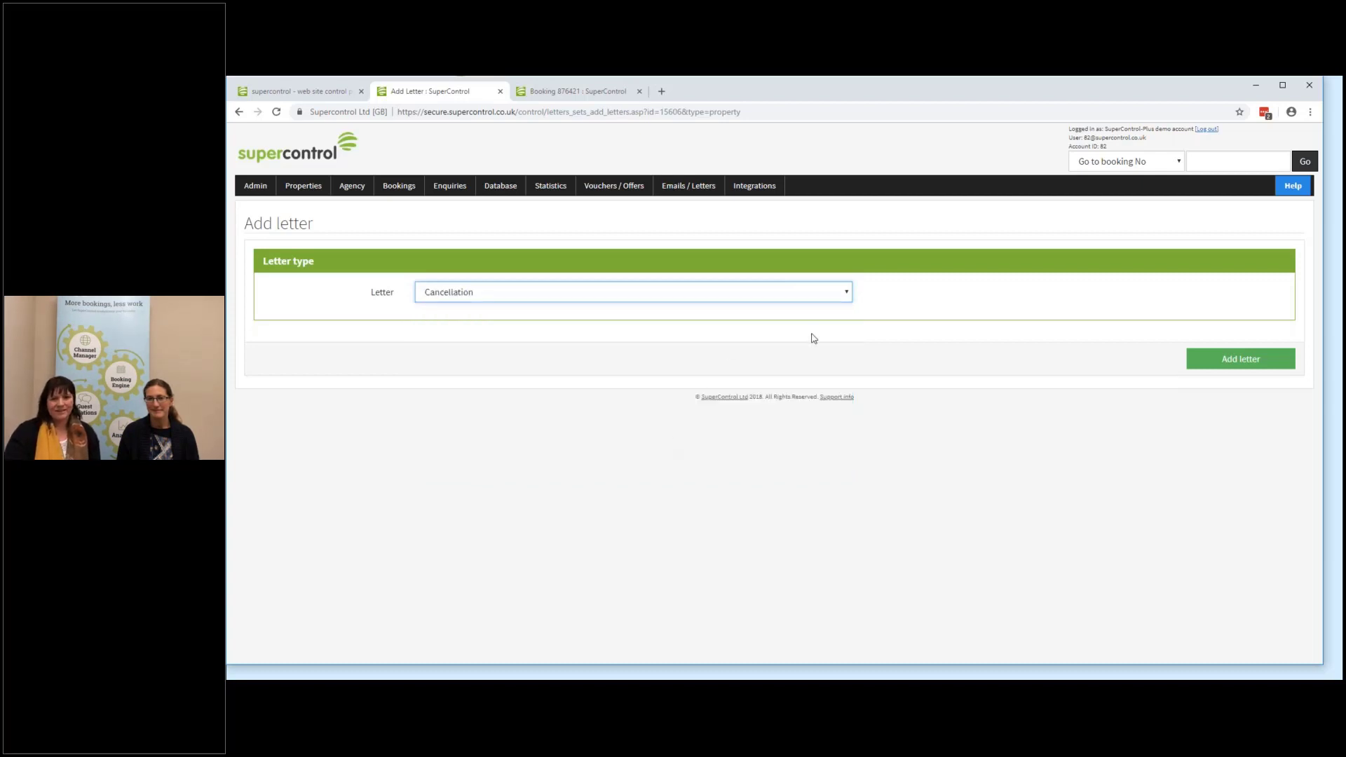
click(1227, 368)
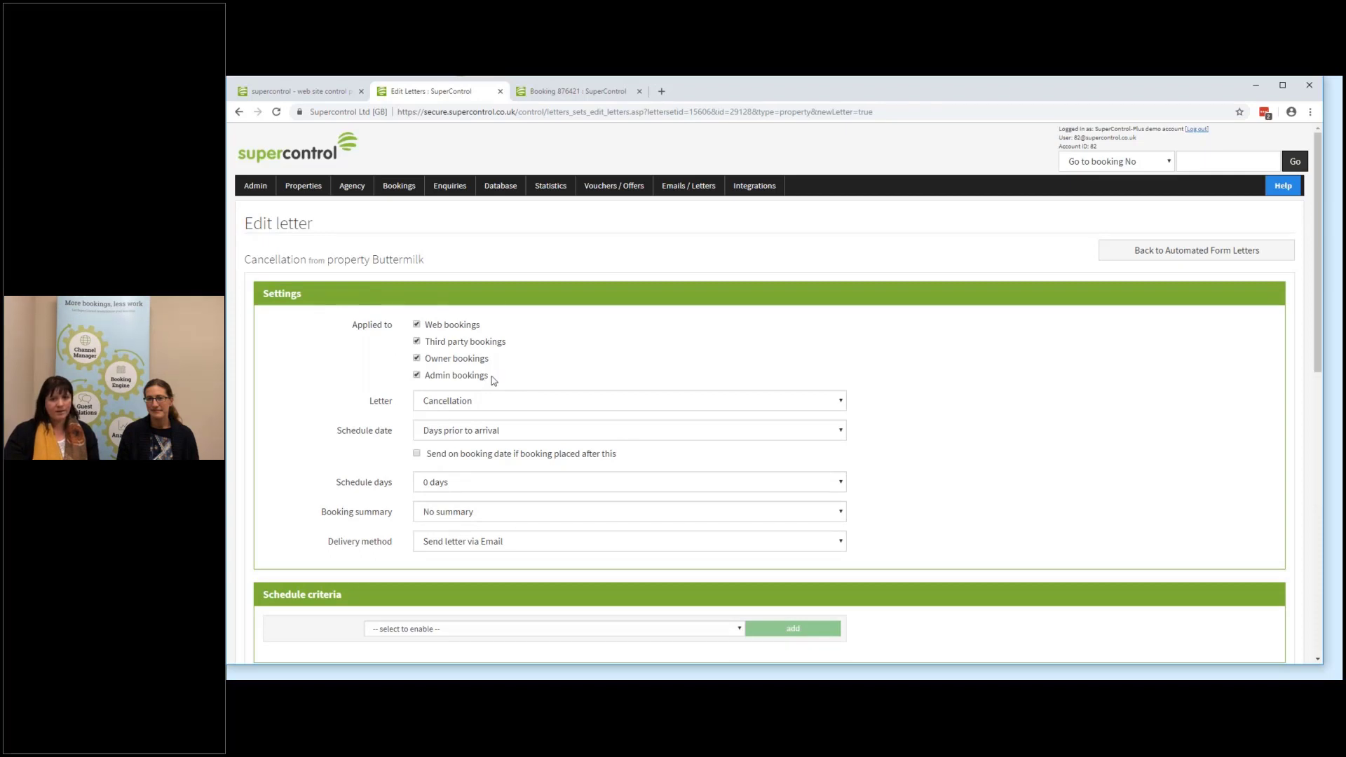
- Schedule the Cancellation letter to send when criteria is triggered, and add the criterion If booking is cancelled
scroll(494, 379, down, 2)
click(495, 317)
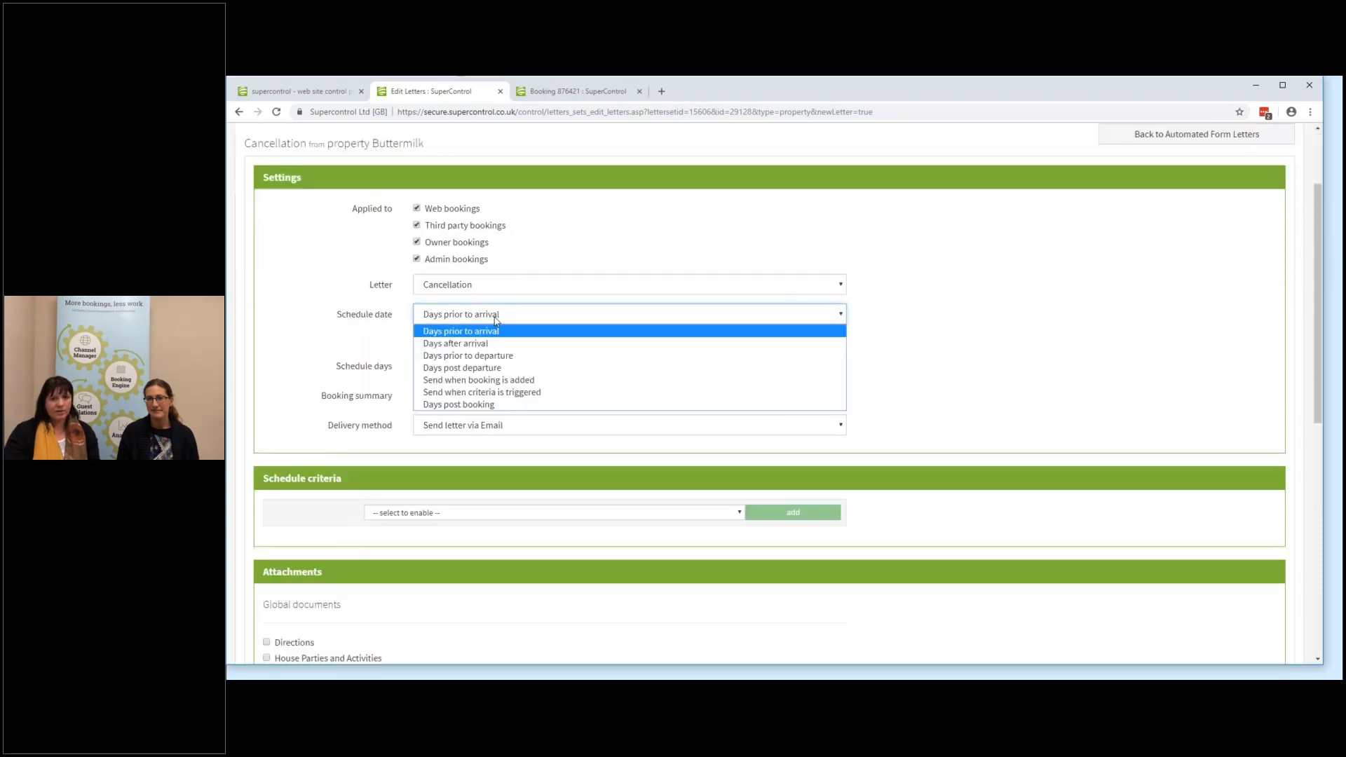
click(522, 392)
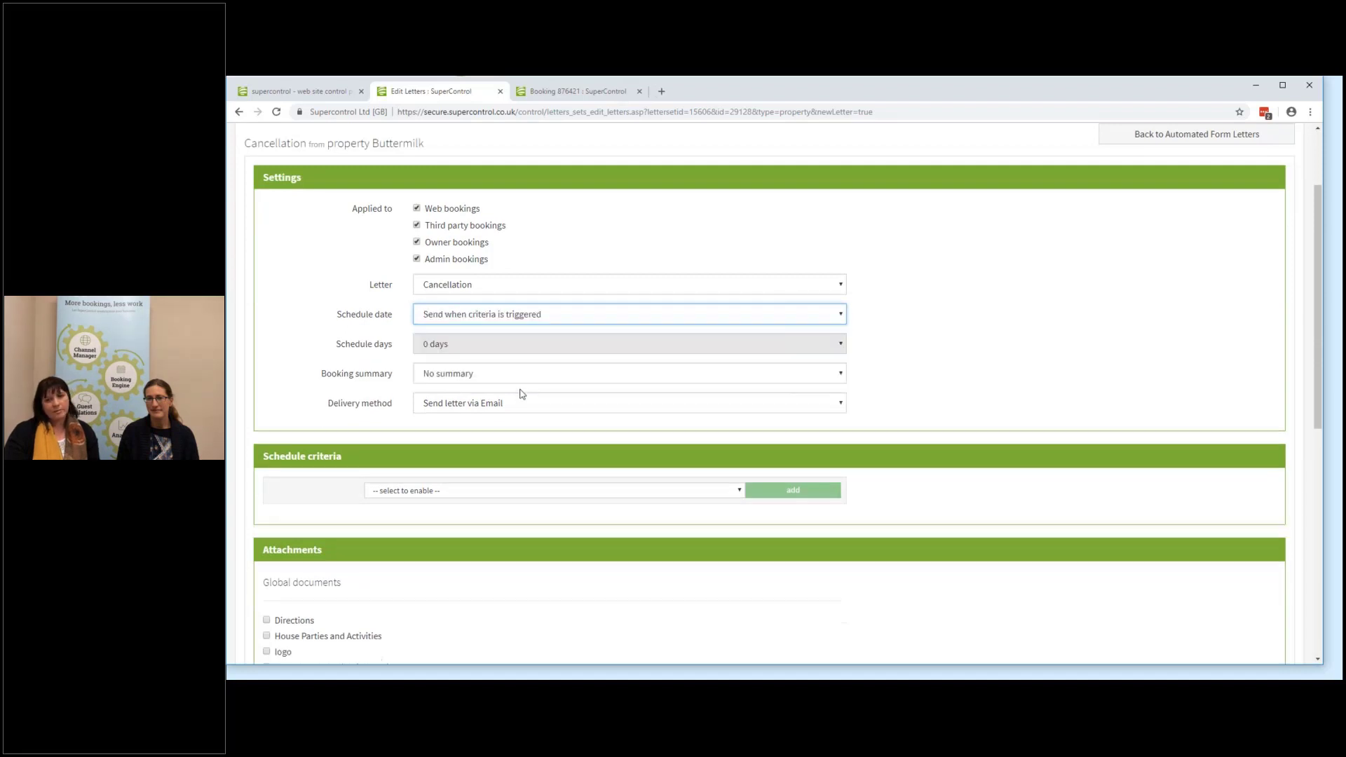
click(474, 496)
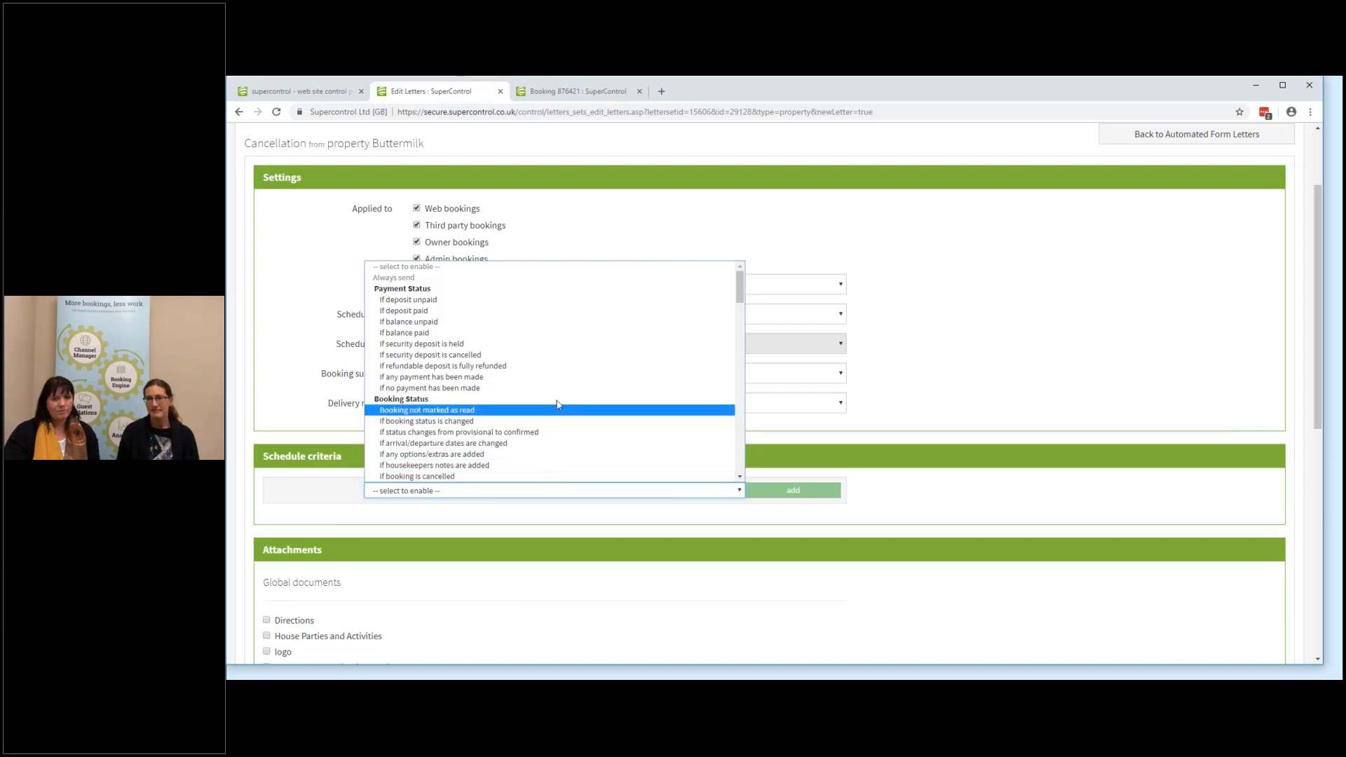
scroll(551, 323, down, 3)
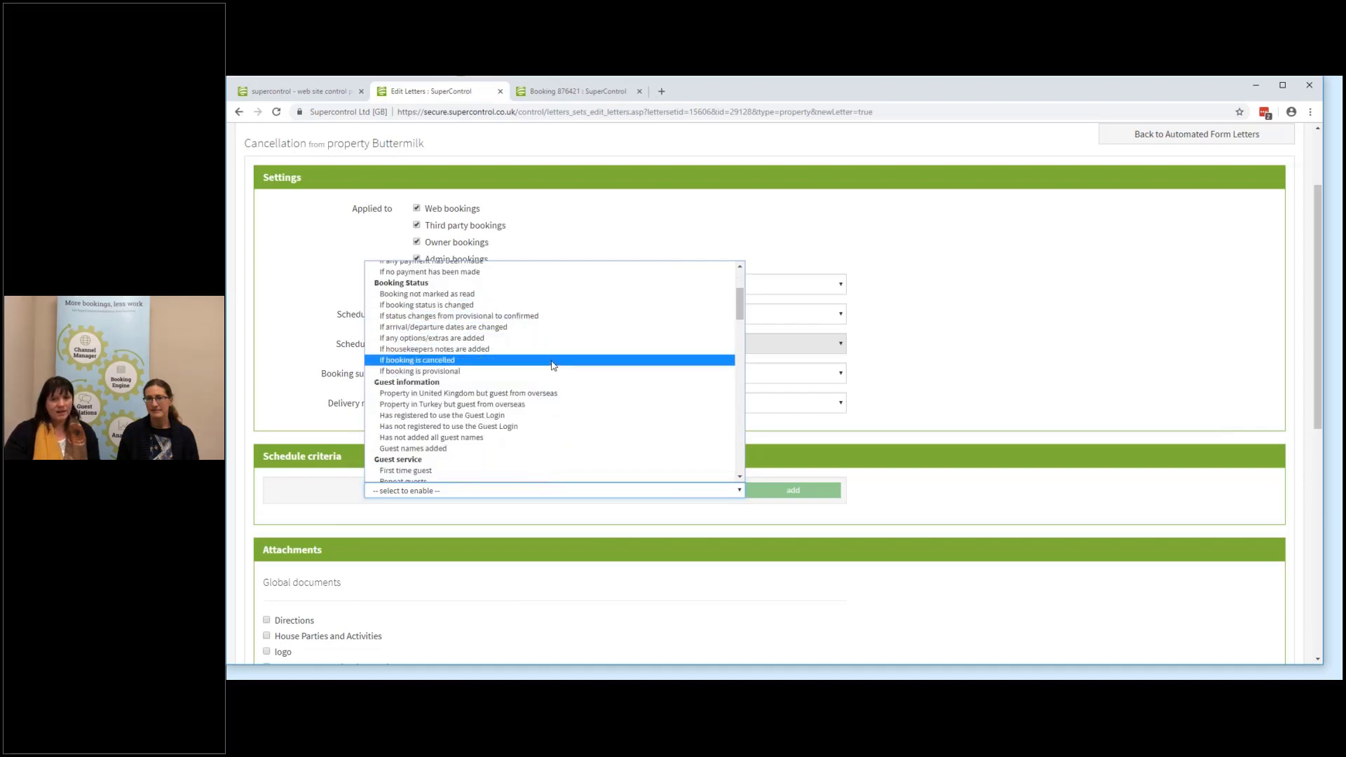
click(415, 361)
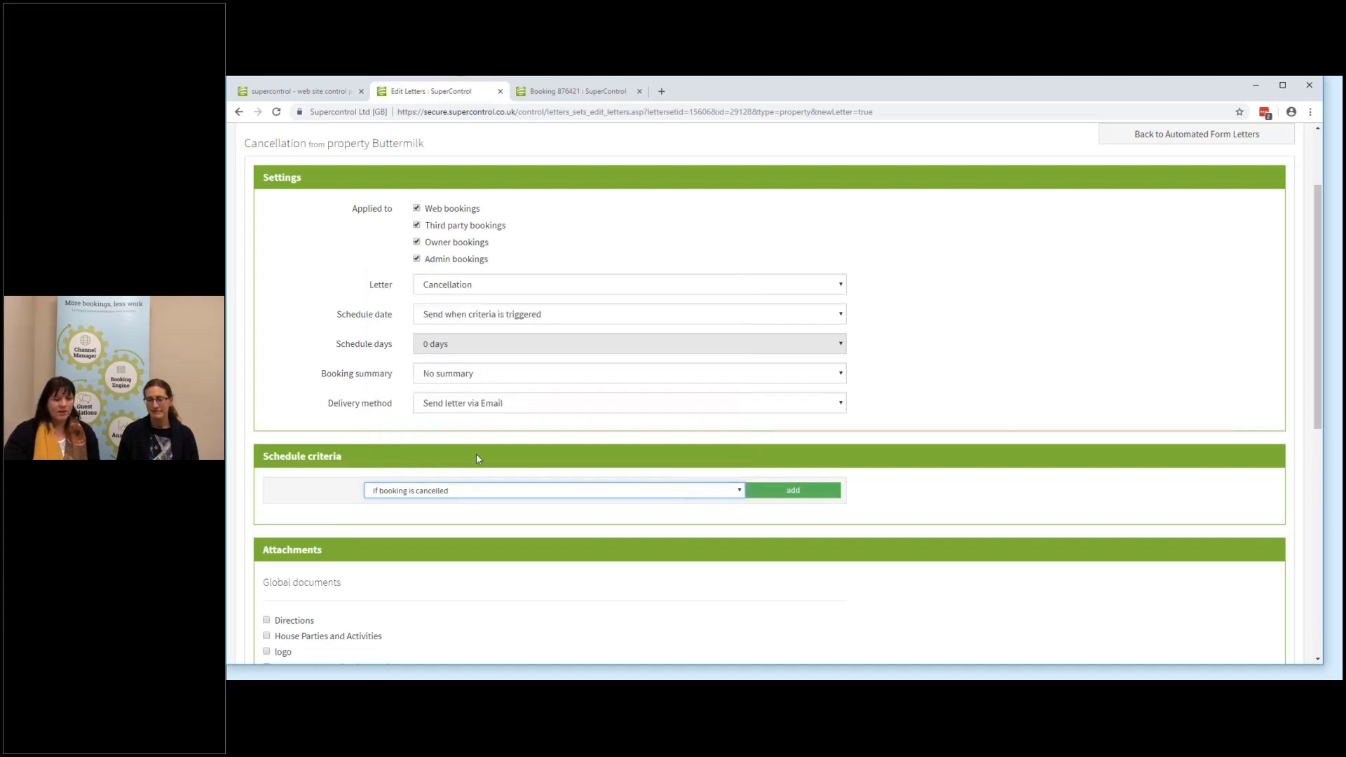
click(815, 493)
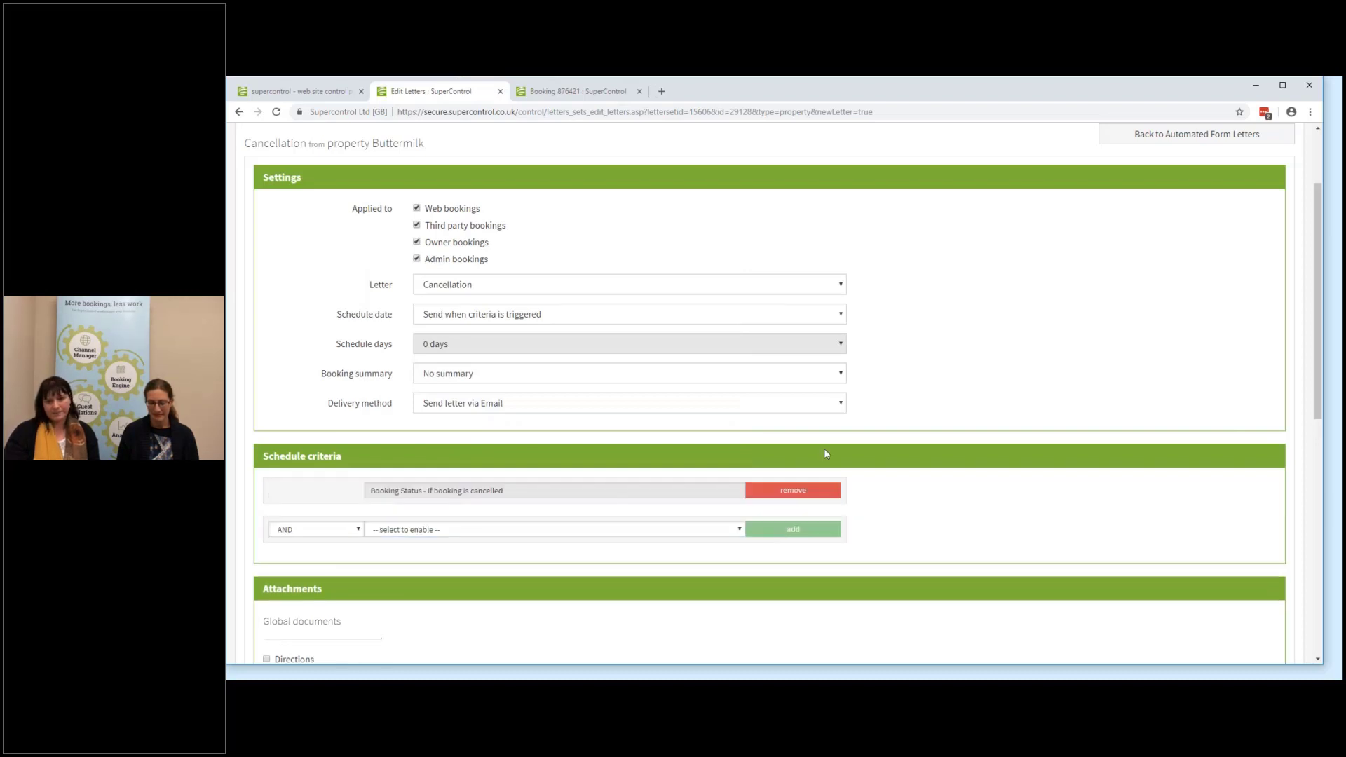
- Set the Cancellation letter's booking summary to Insert text into summary and address it to the guest, with the owner's main e-mail address in cc
scroll(823, 448, down, 3)
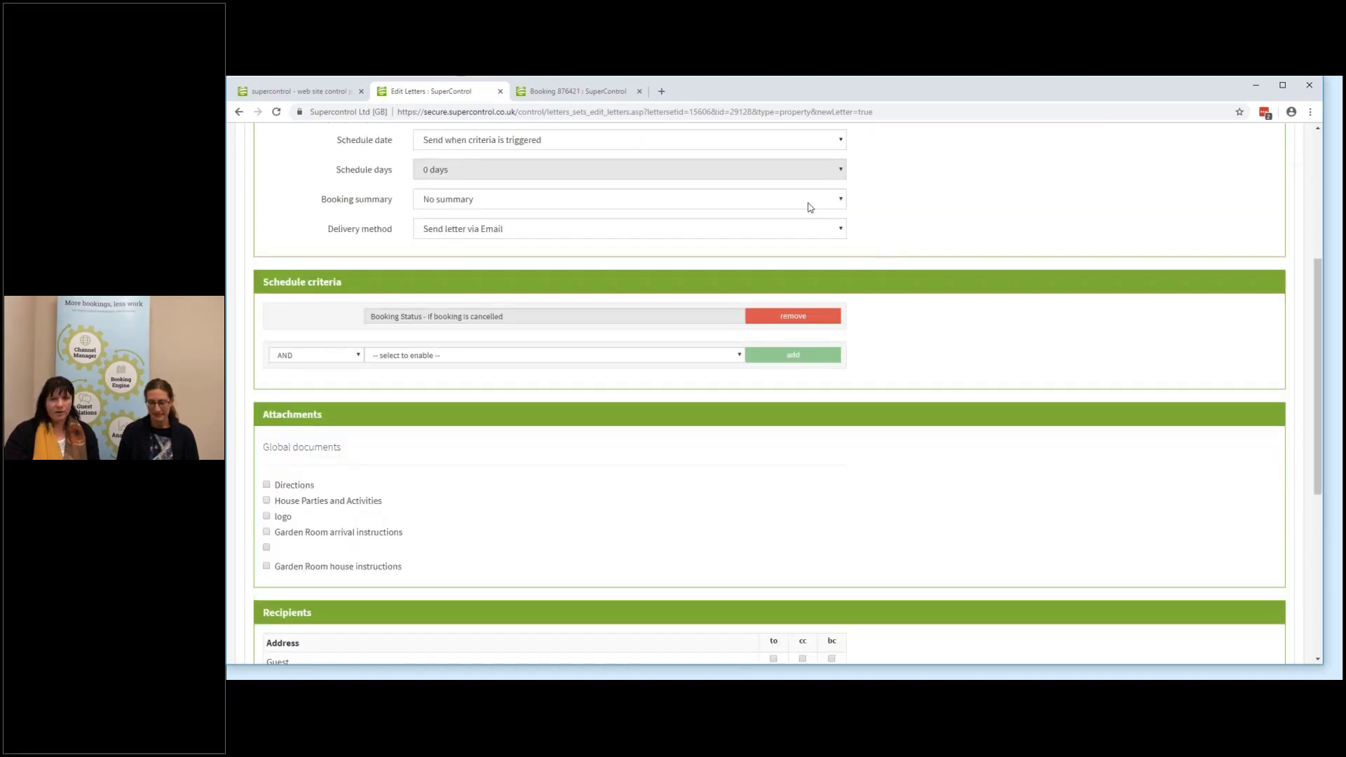
click(810, 207)
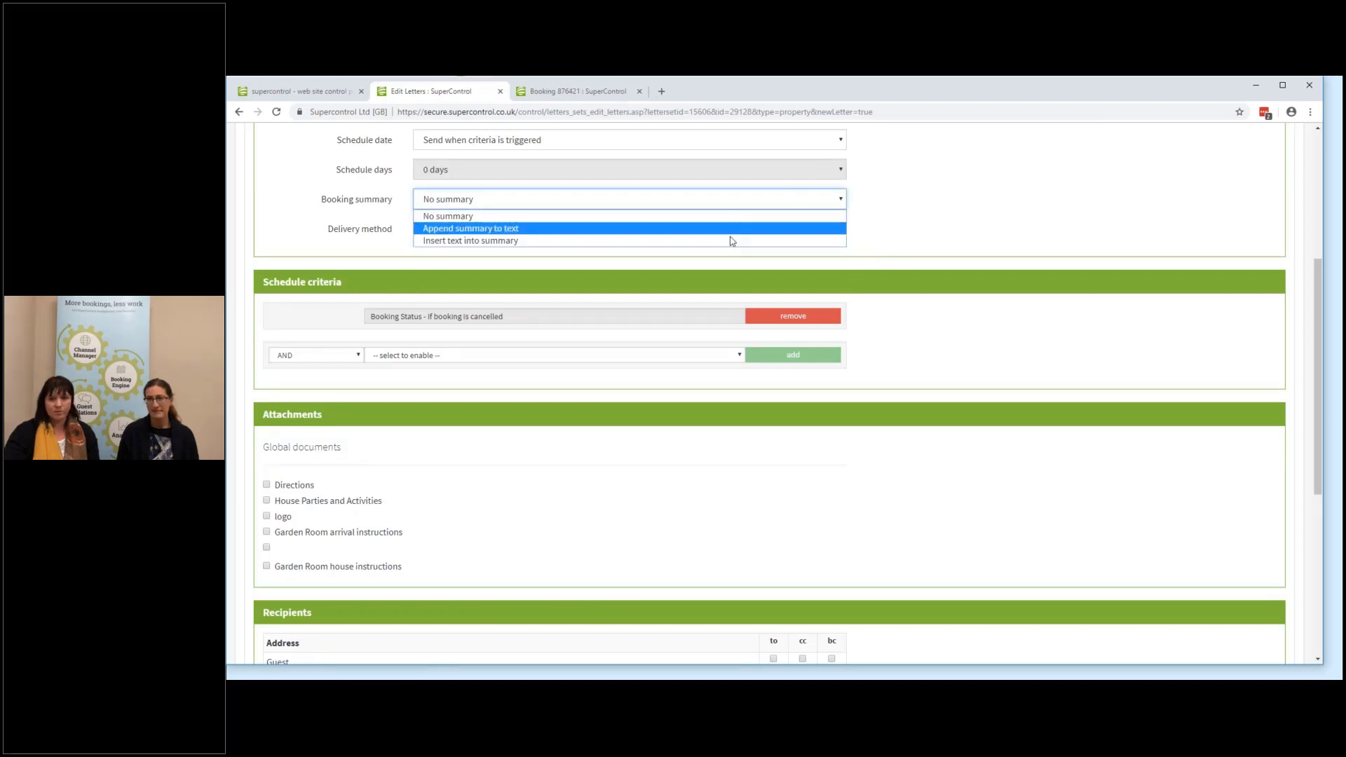
click(732, 241)
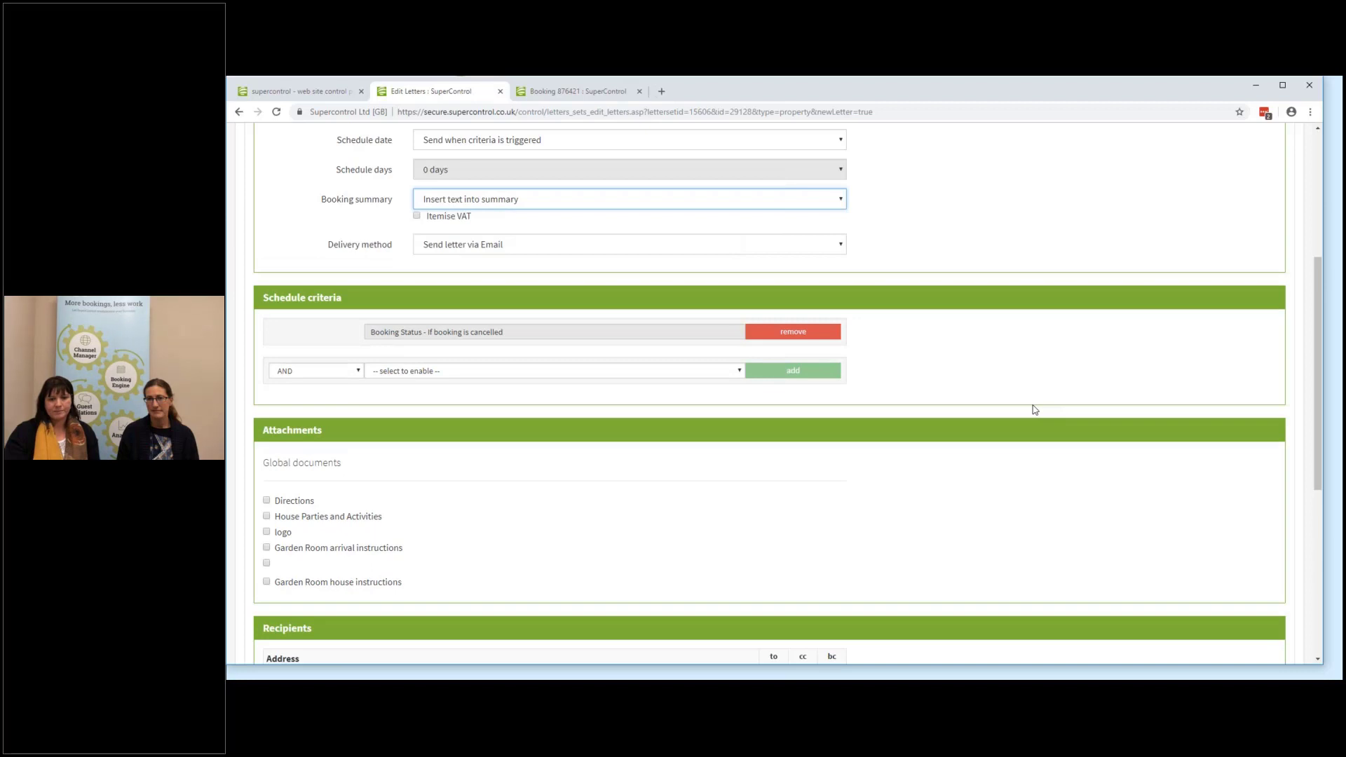
scroll(1034, 412, down, 4)
click(774, 385)
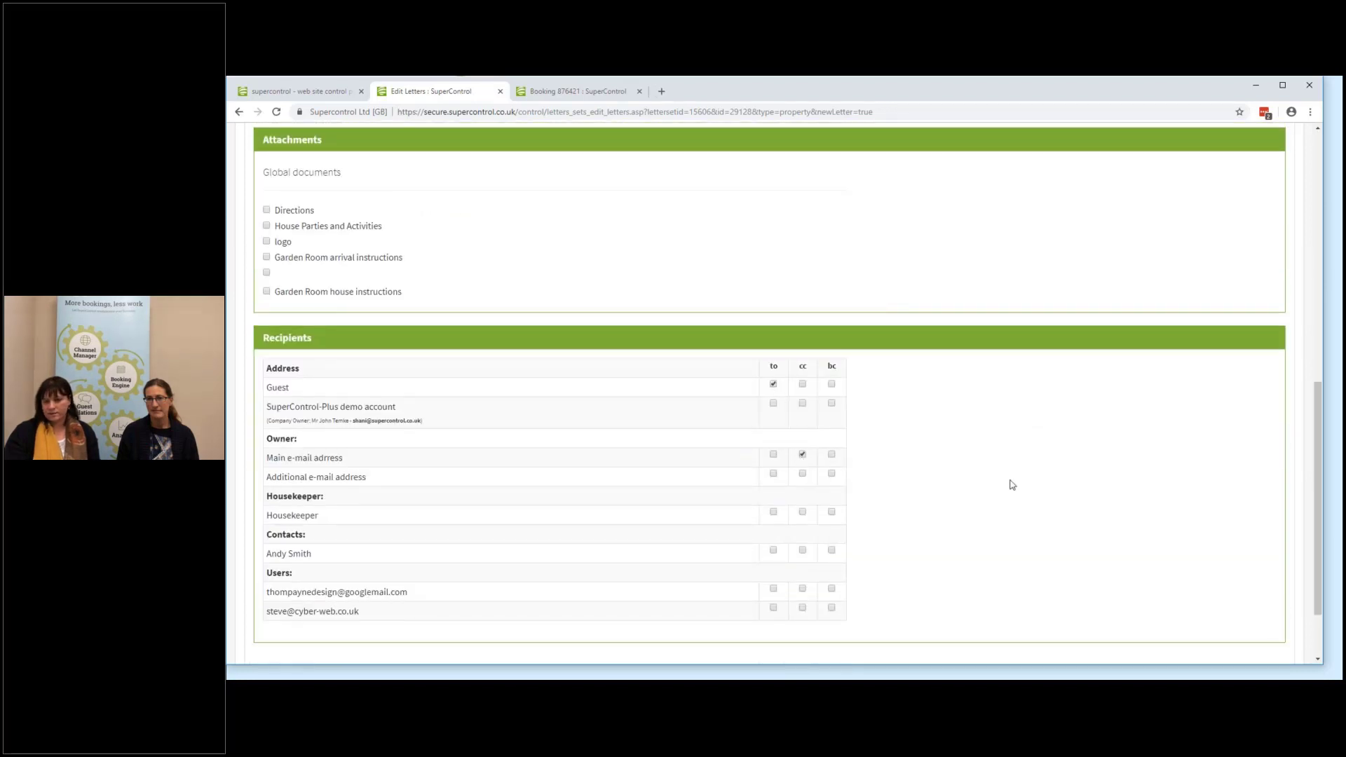
- Save the Cancellation letter and return to the Automated emails / SMS letter groups
scroll(1085, 497, down, 1)
click(1201, 590)
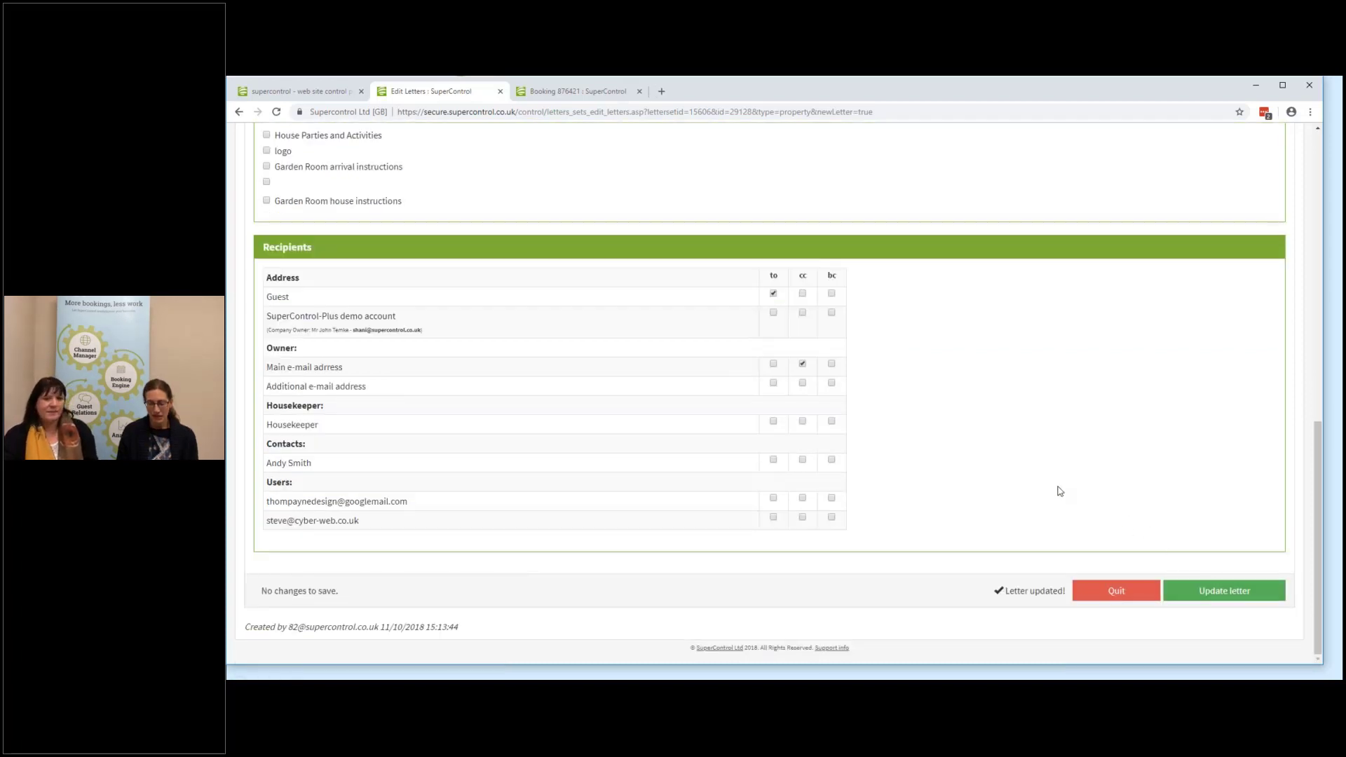
scroll(1055, 490, up, 10)
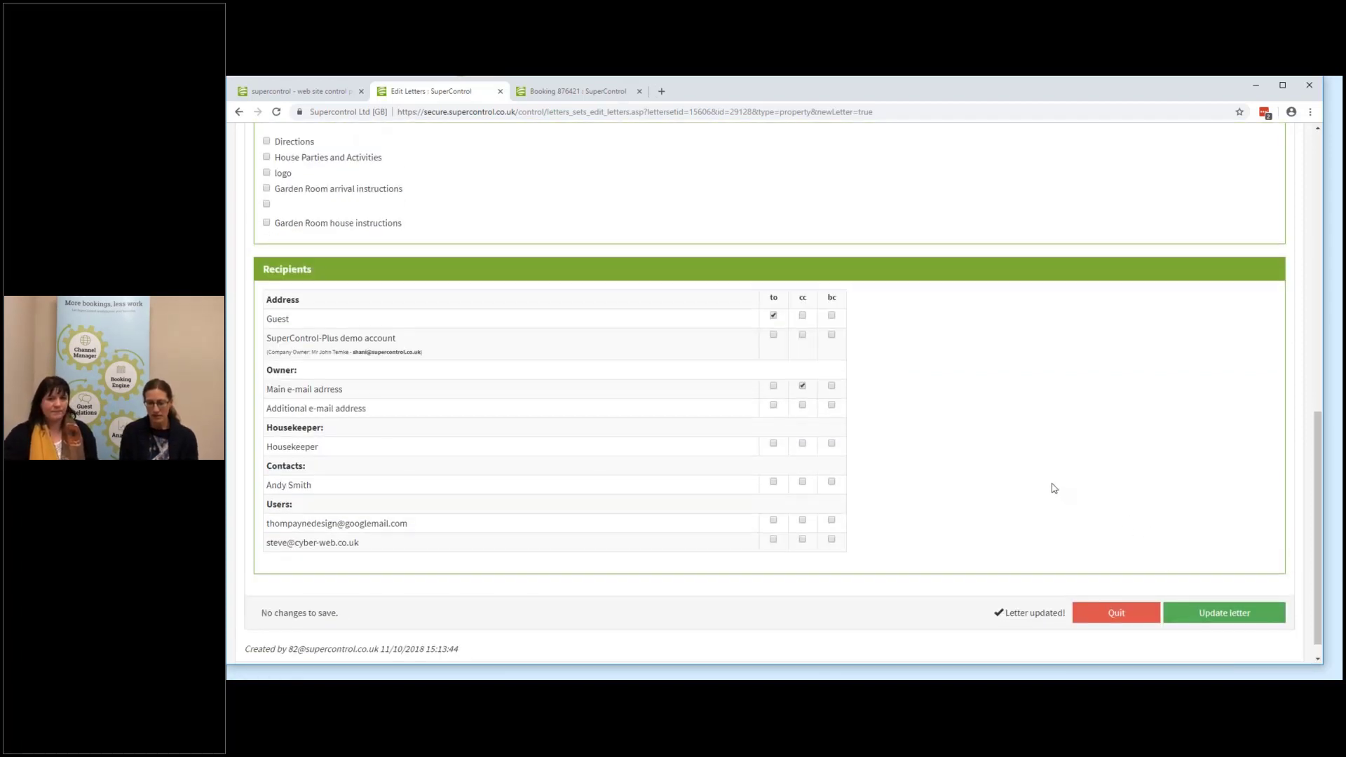
scroll(1024, 449, up, 2)
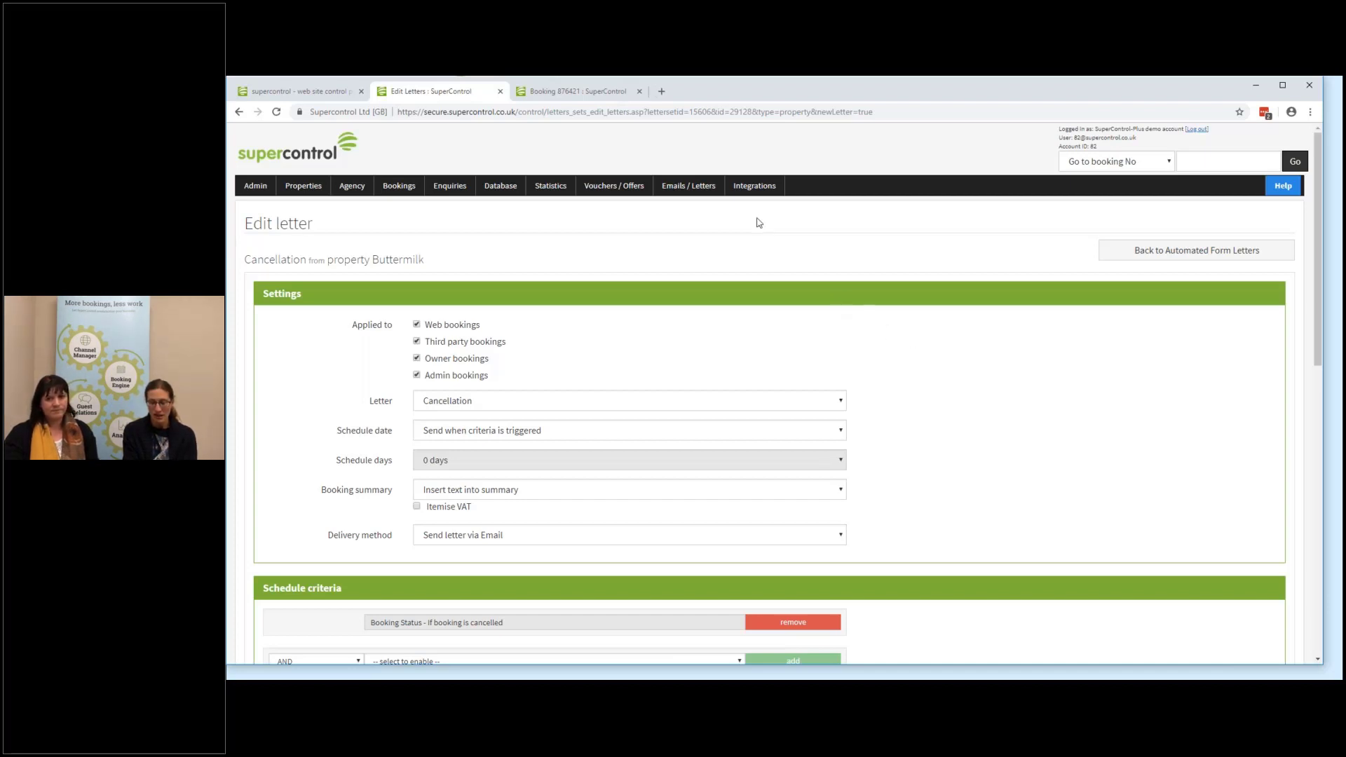
mouse_move(689, 188)
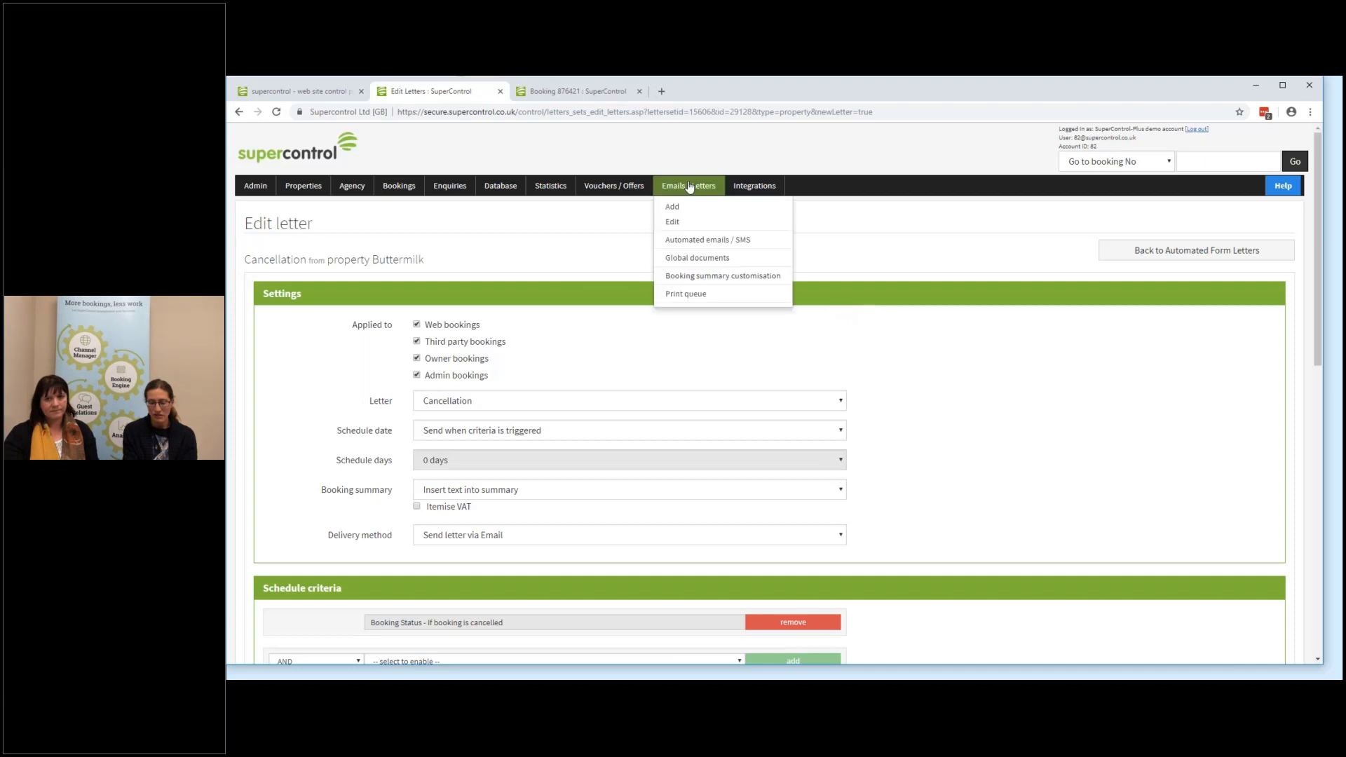
click(695, 242)
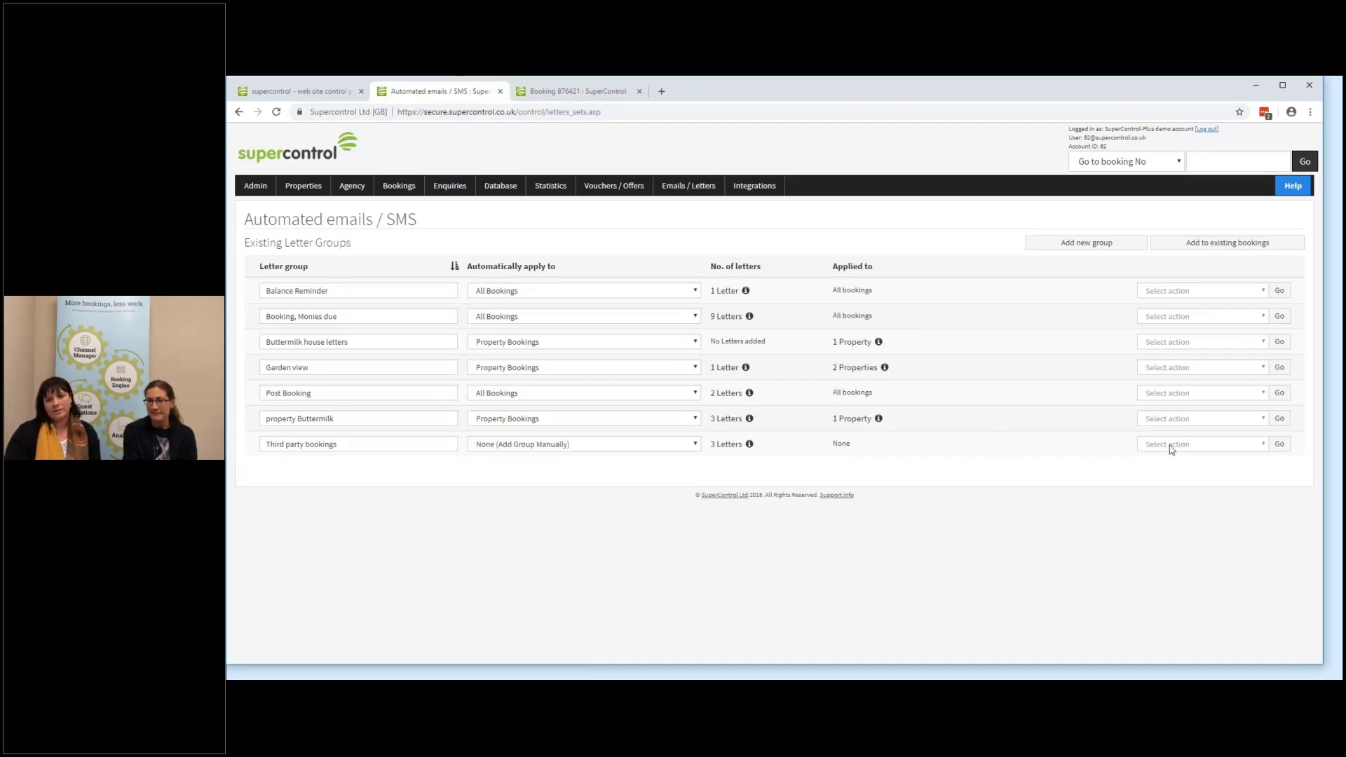
- Add the Thank you letter to the property Buttermilk letter group
click(1190, 422)
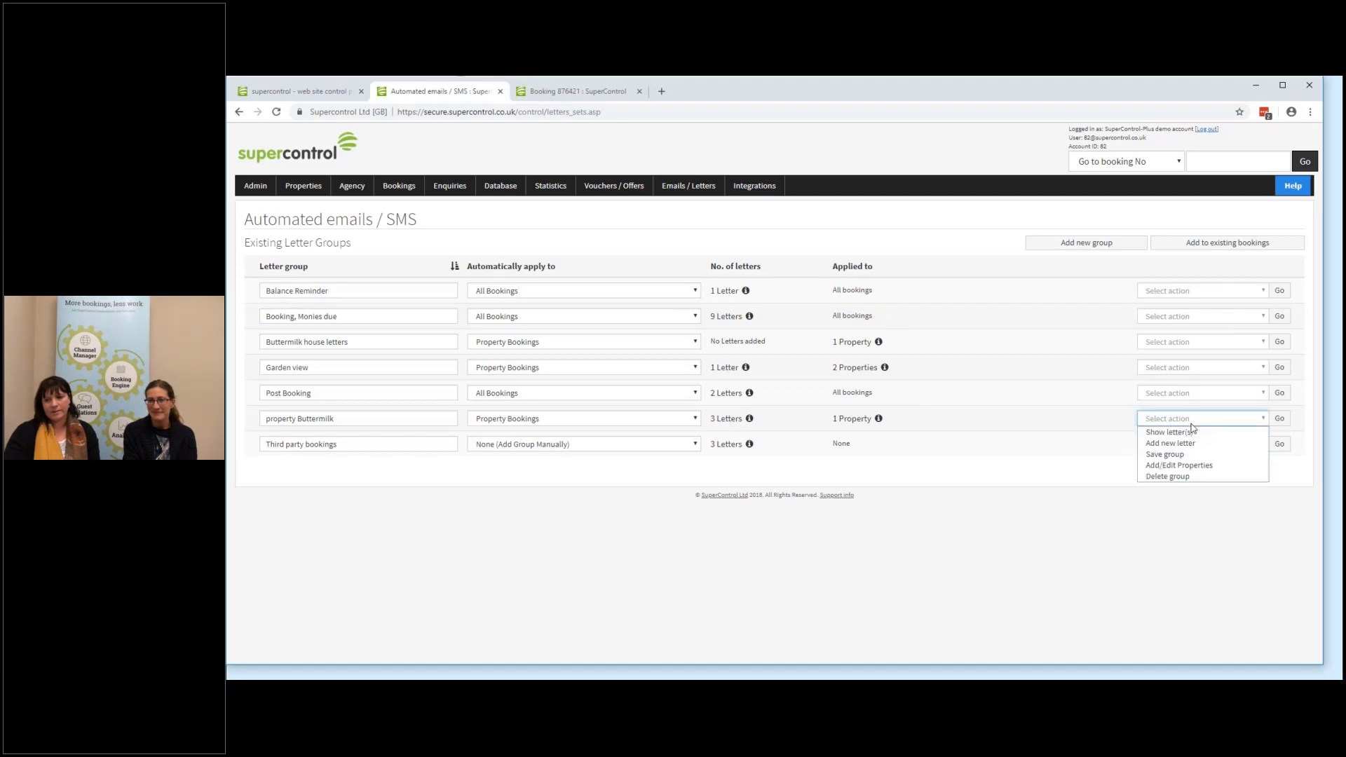
click(1190, 443)
click(1279, 418)
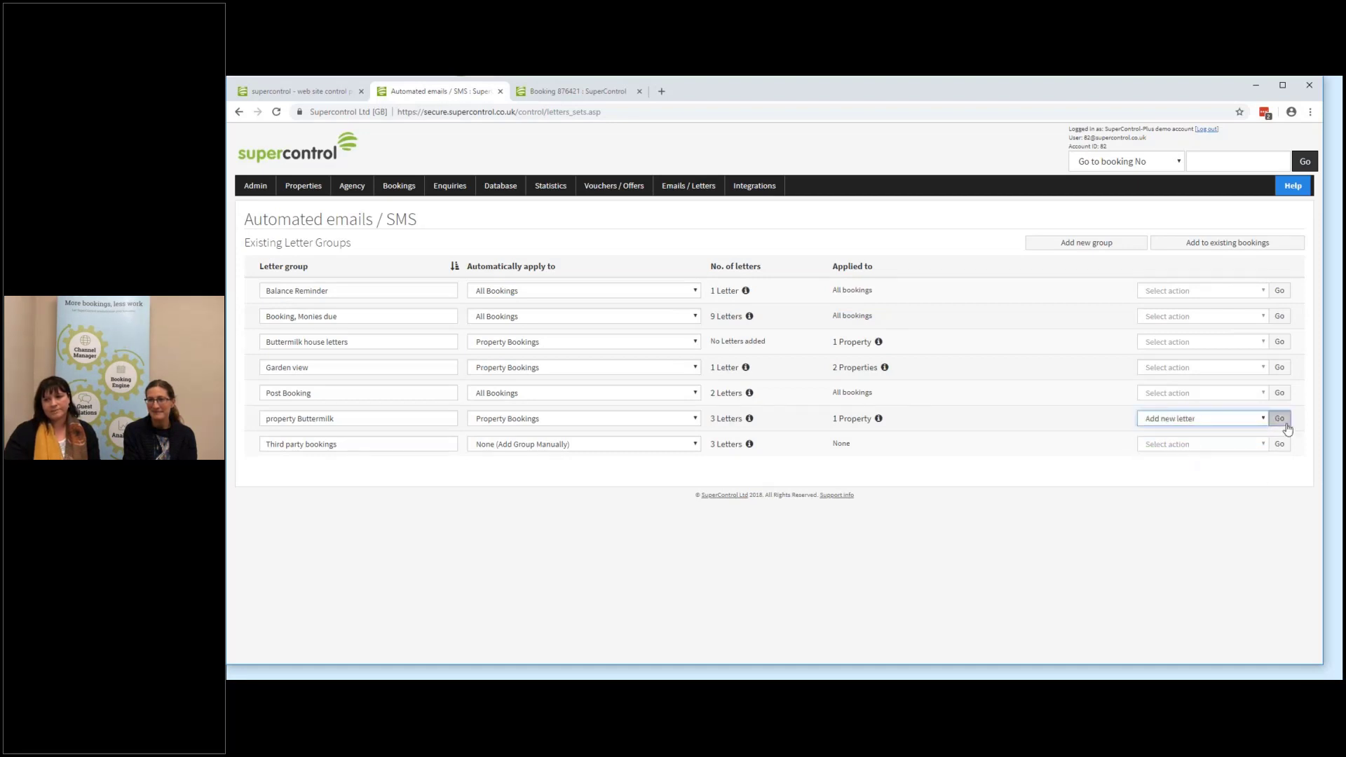
click(721, 294)
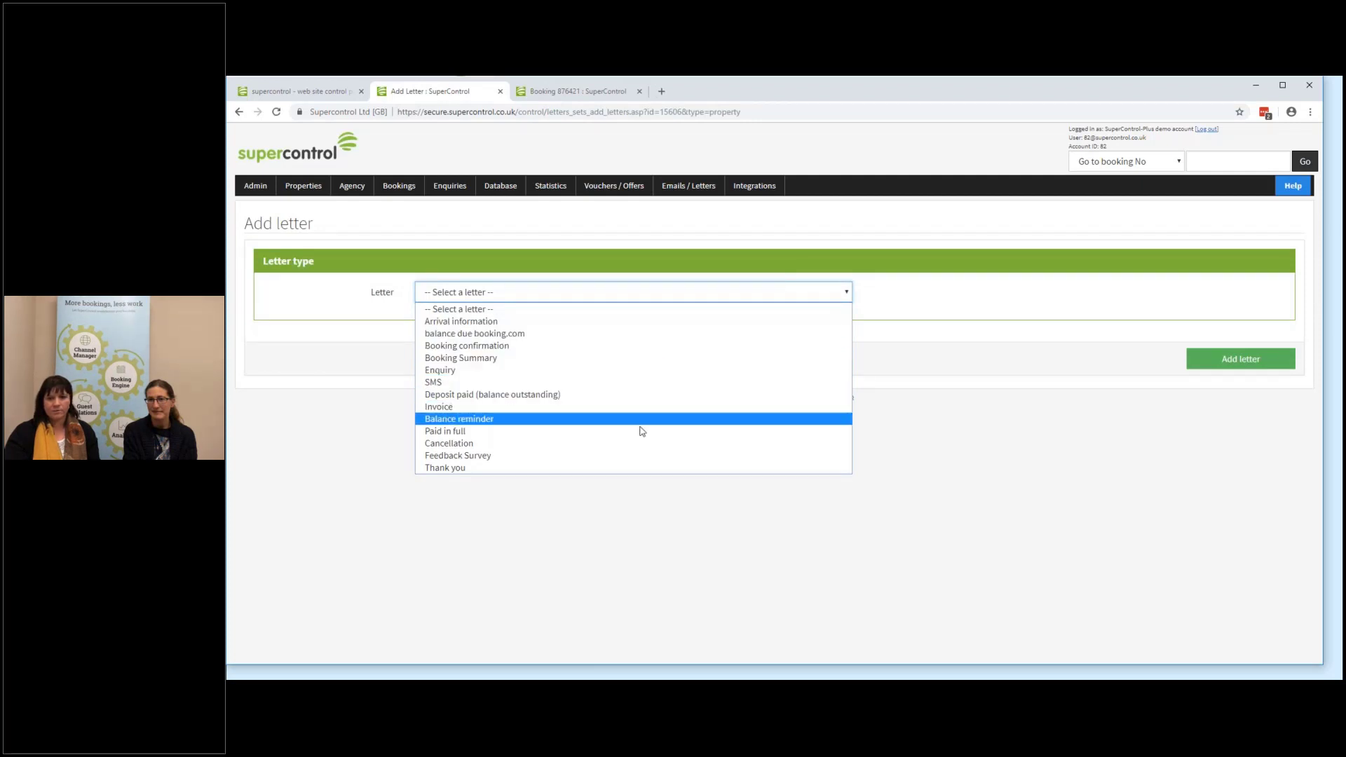
click(620, 467)
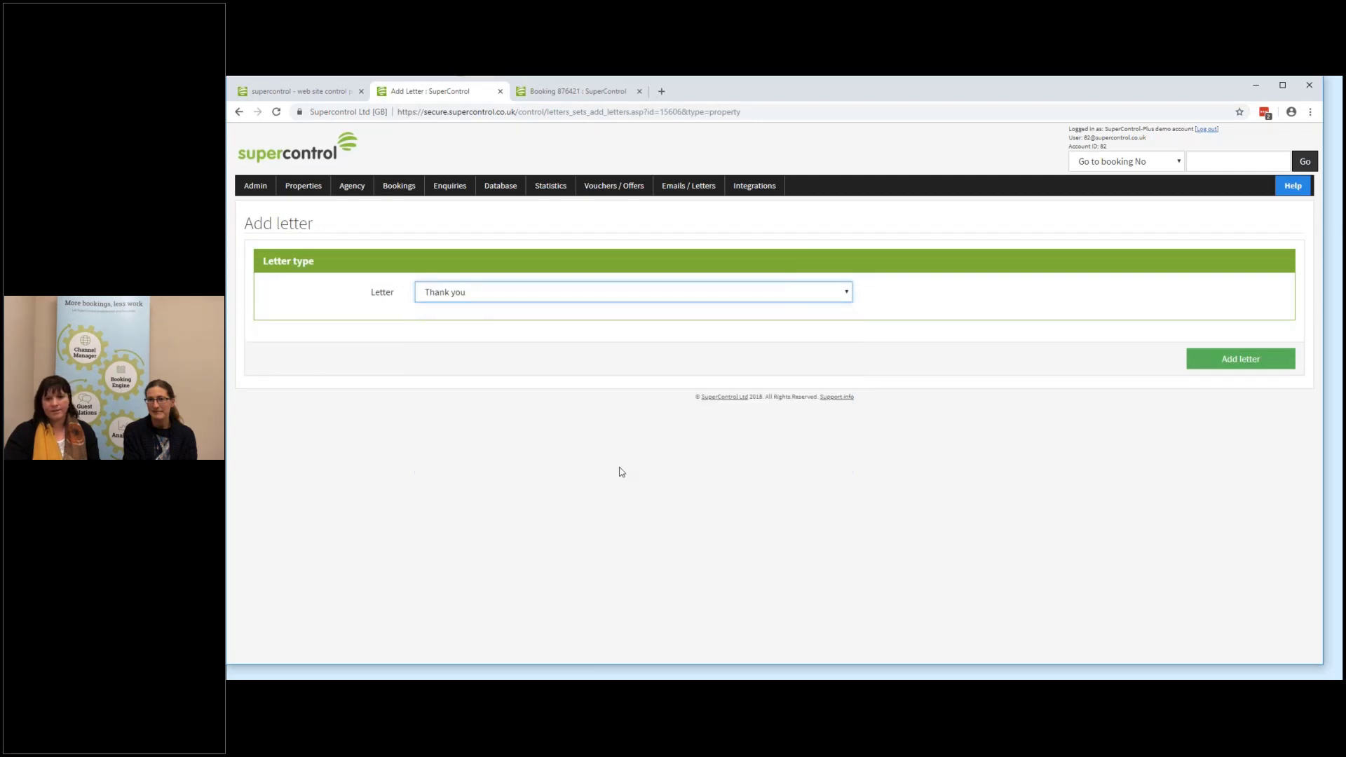
click(1247, 363)
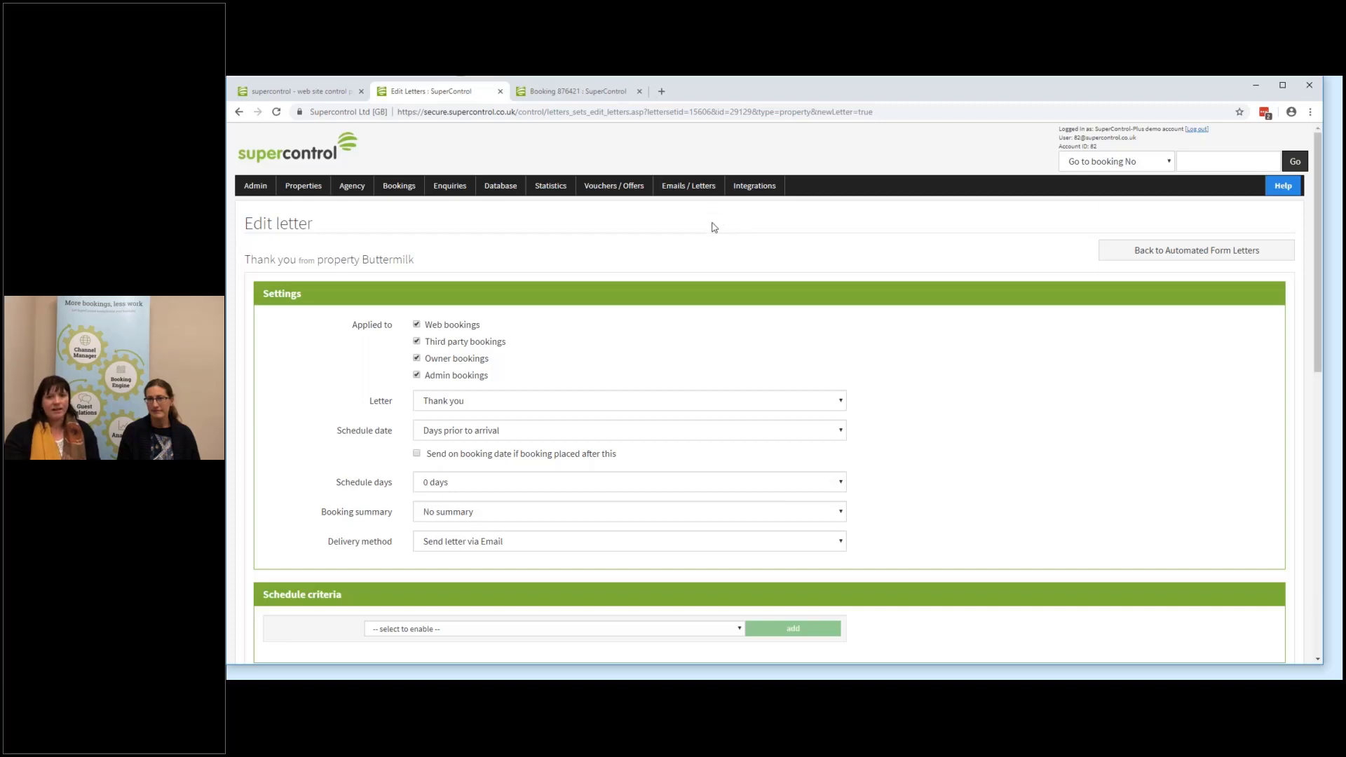
- Schedule the Thank you letter for 4 days post departure
mouse_move(696, 195)
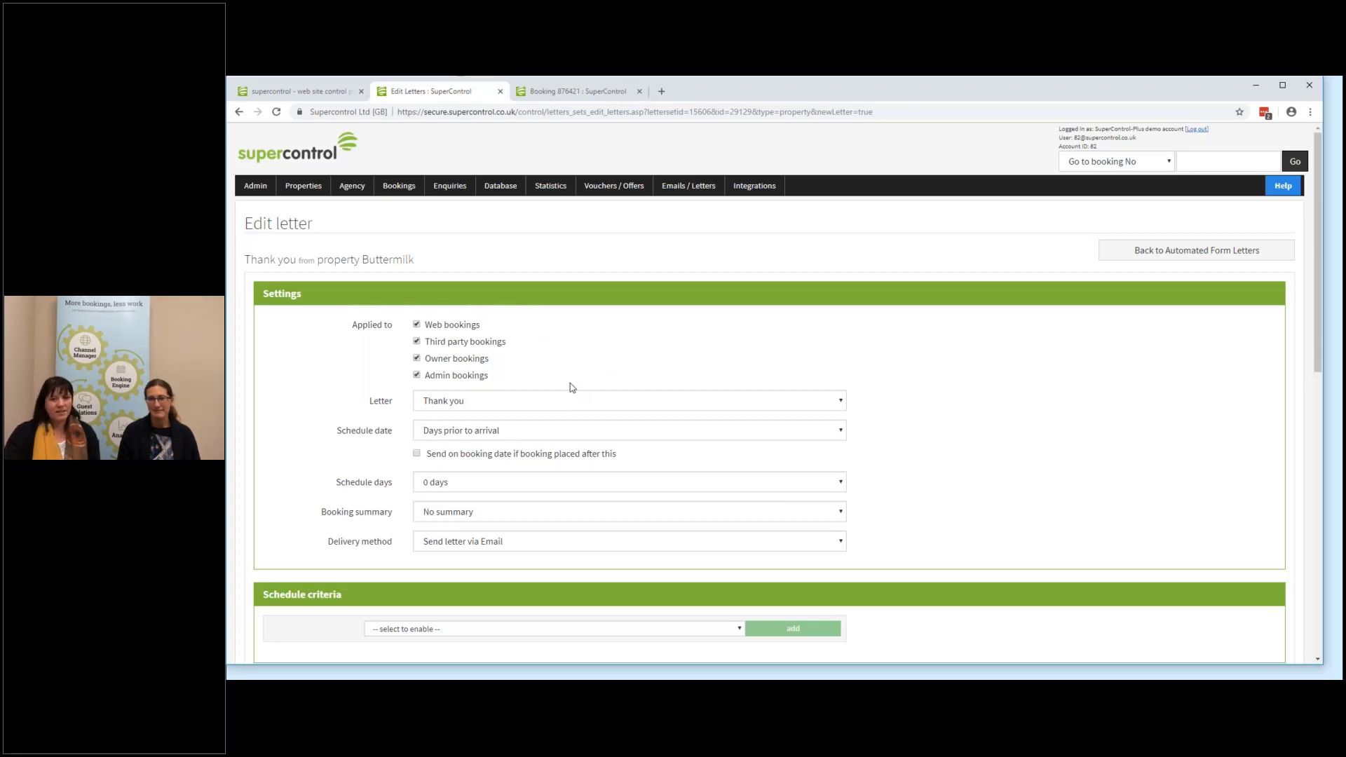
scroll(569, 386, down, 1)
click(540, 378)
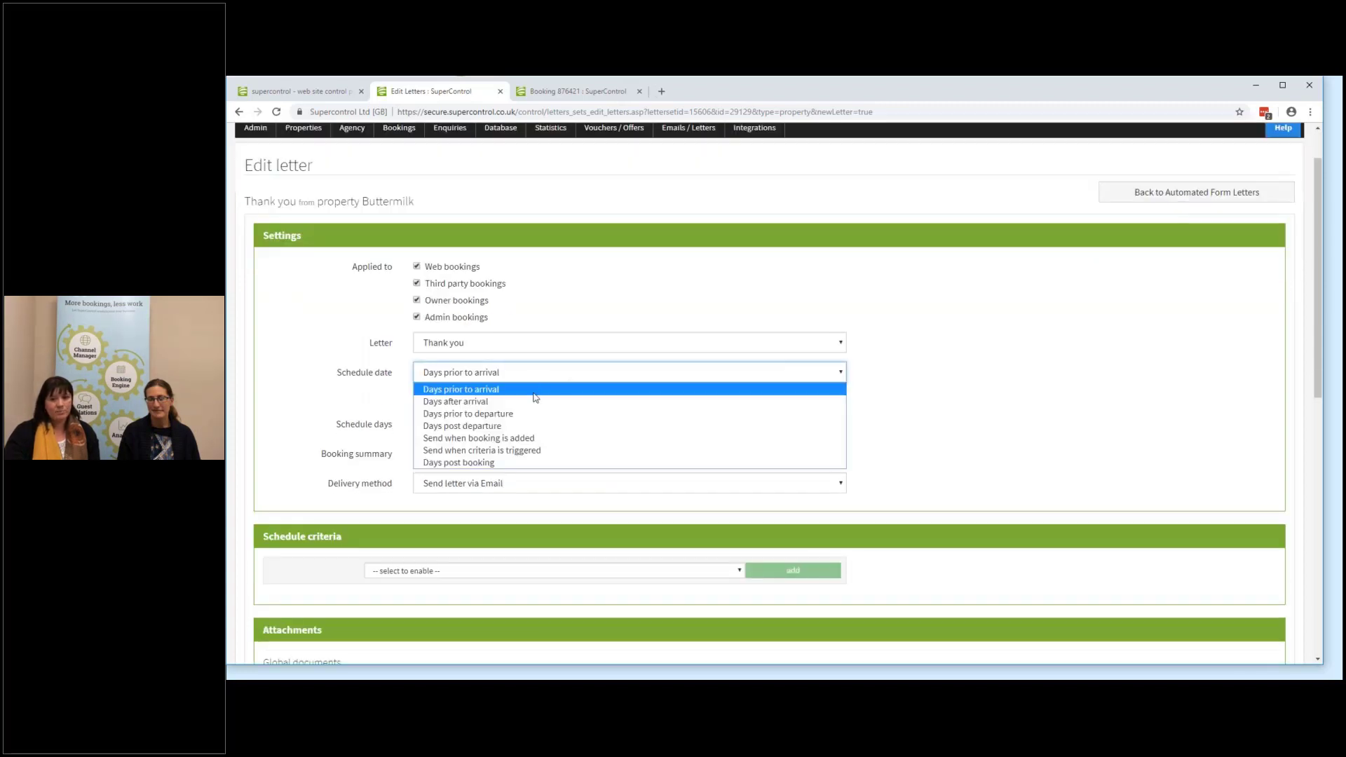
click(520, 426)
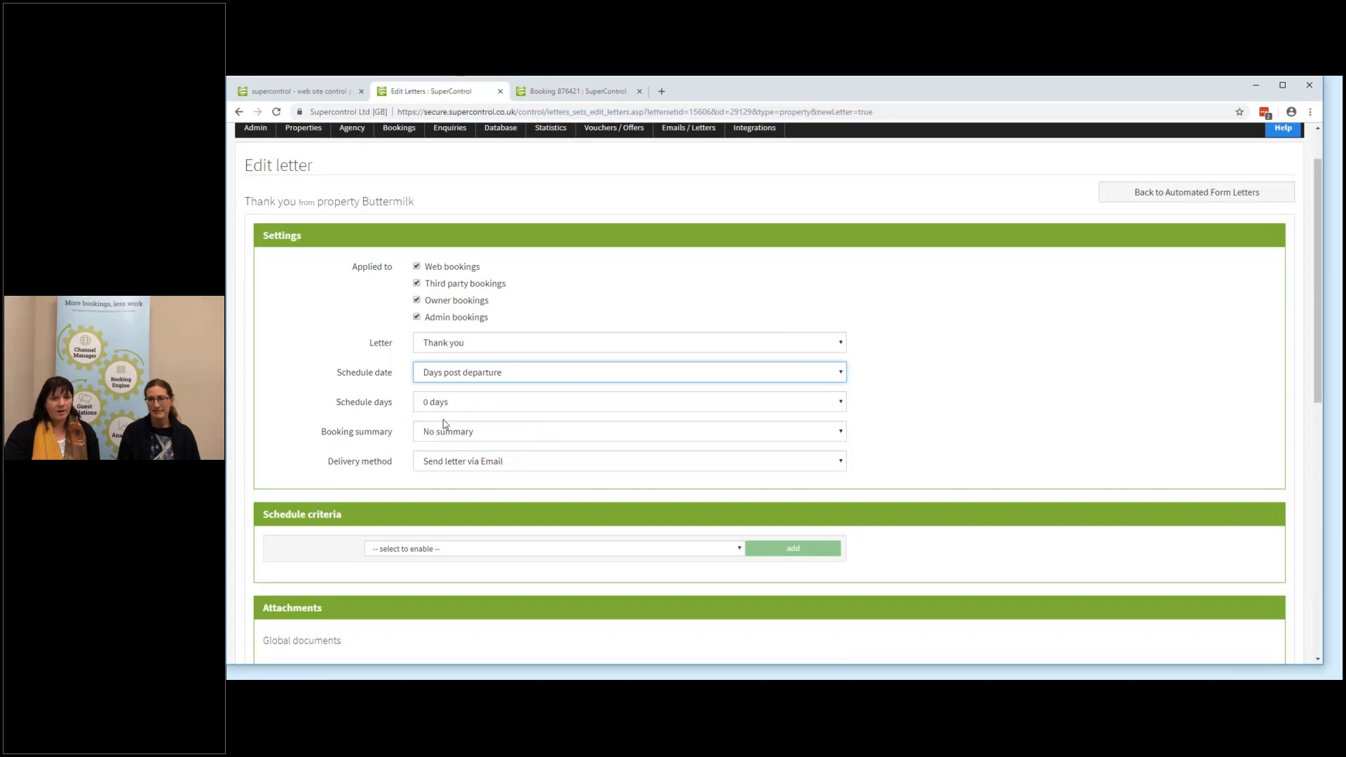
click(449, 404)
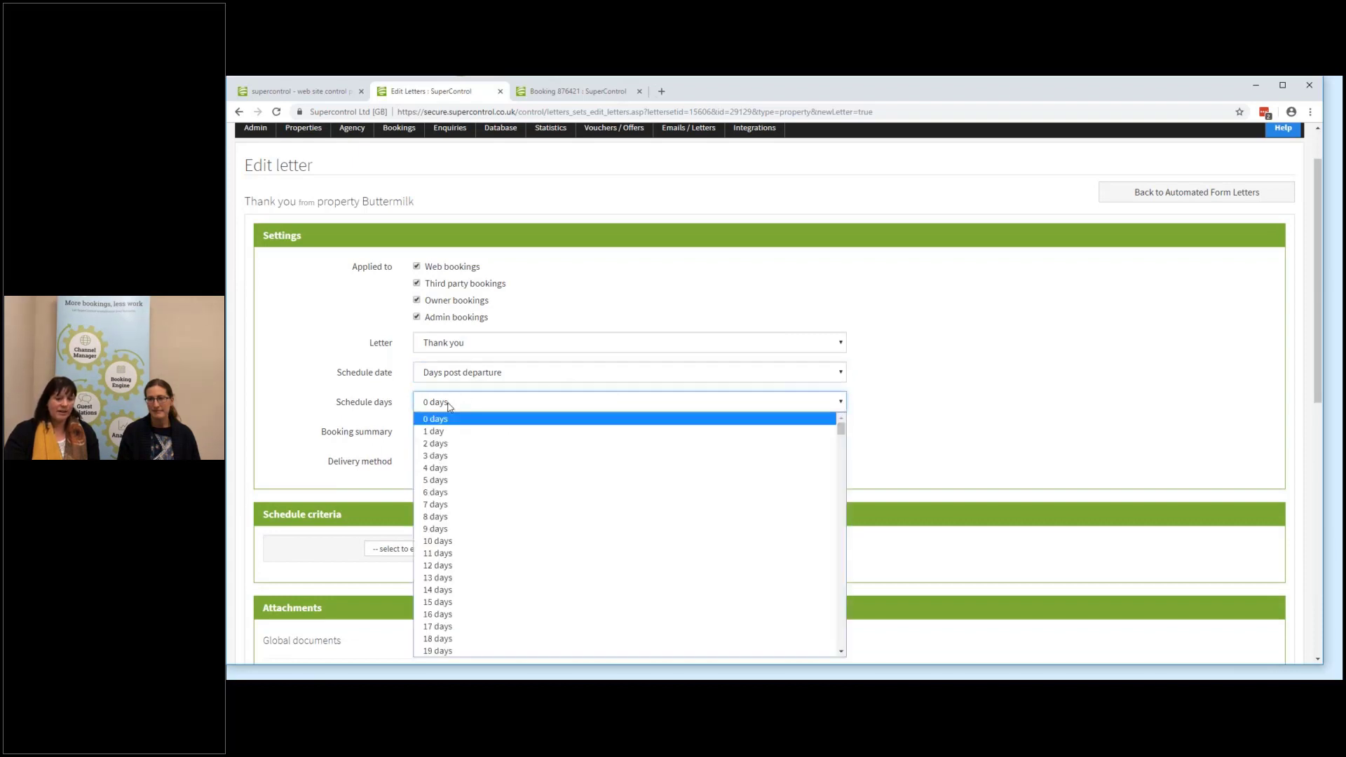
mouse_move(843, 436)
mouse_down()
mouse_move(823, 544)
mouse_move(840, 653)
mouse_move(826, 615)
mouse_move(822, 430)
mouse_up()
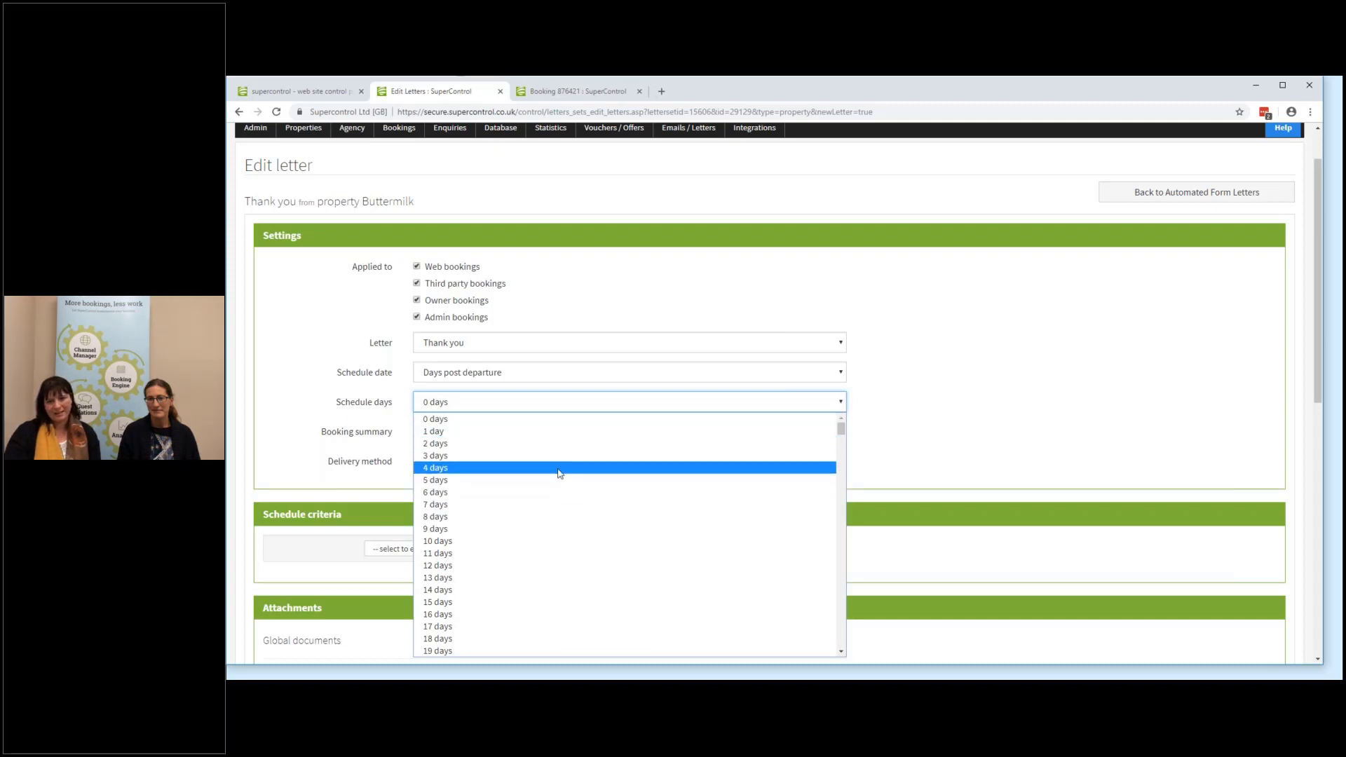
click(560, 468)
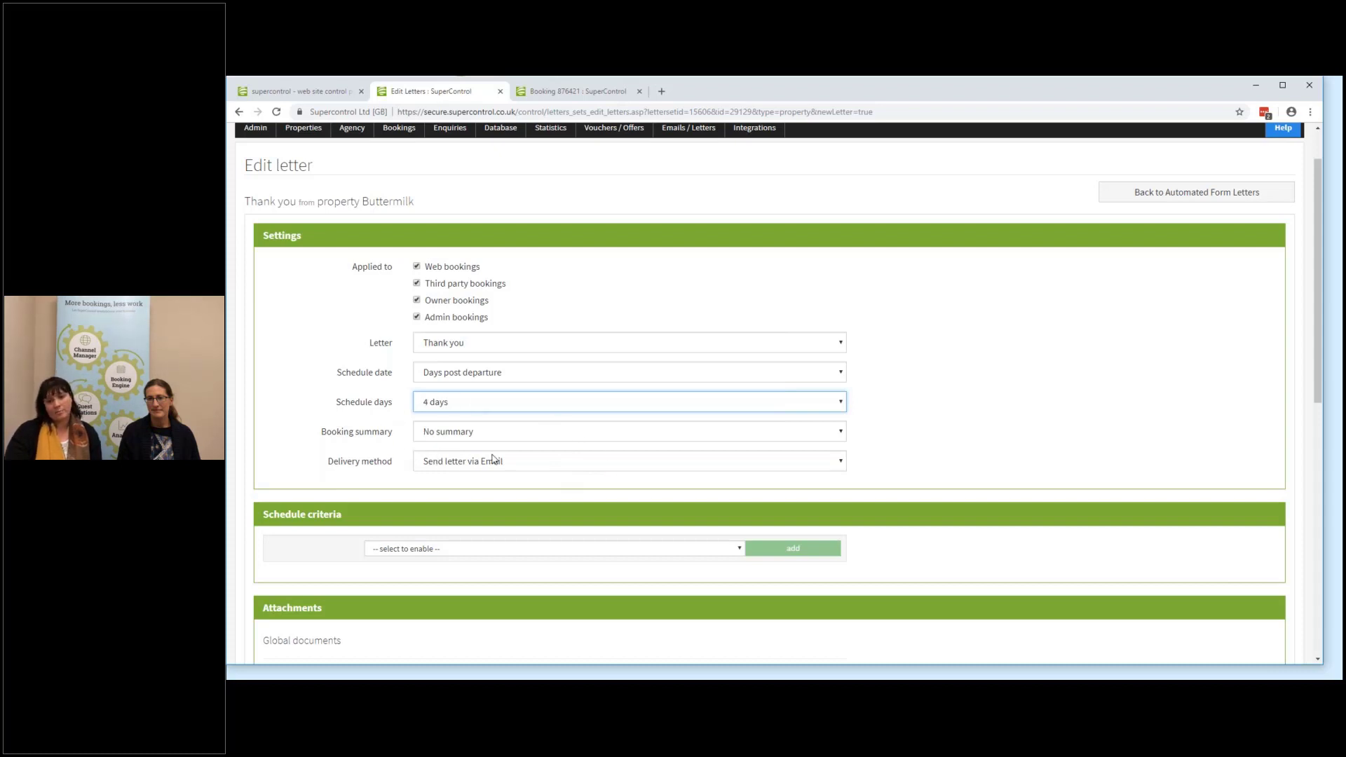
- Add the Always send schedule criterion to the Thank you letter
scroll(535, 501, down, 3)
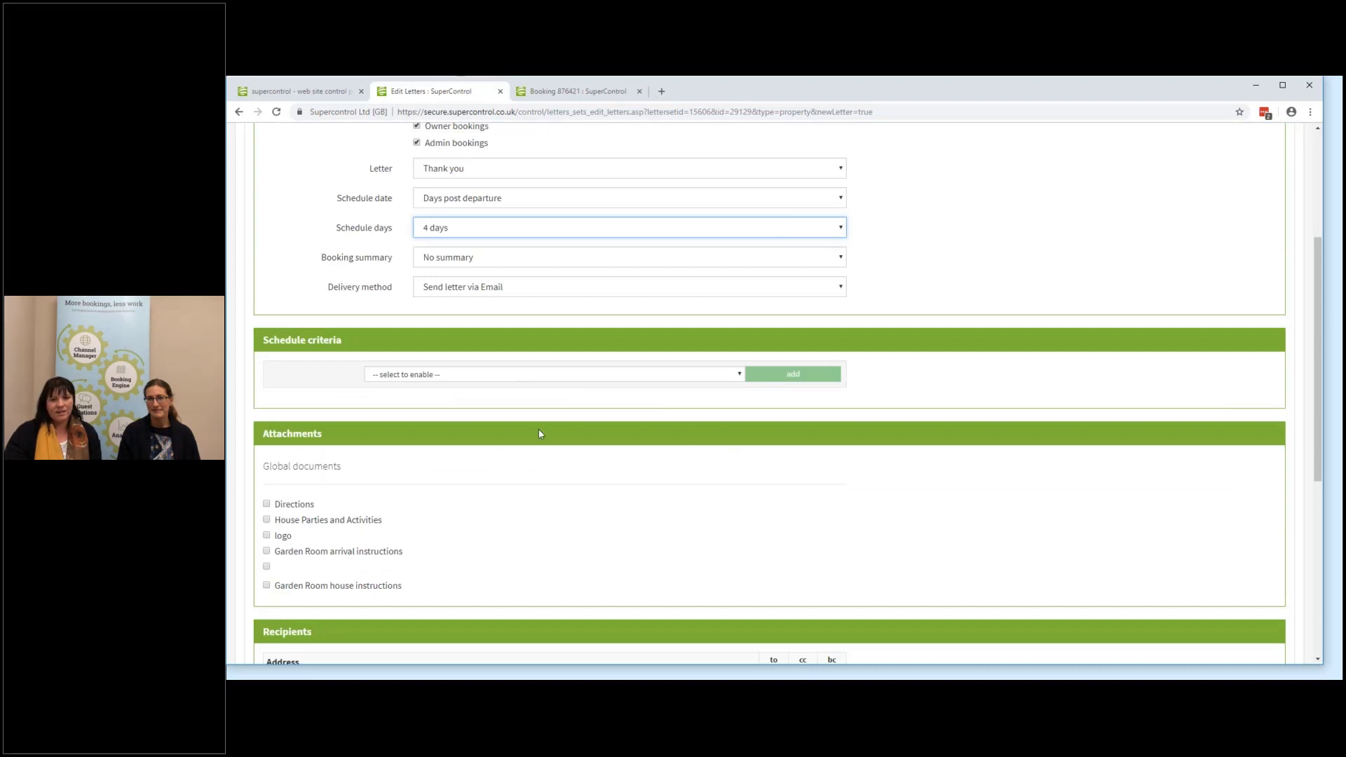
click(606, 375)
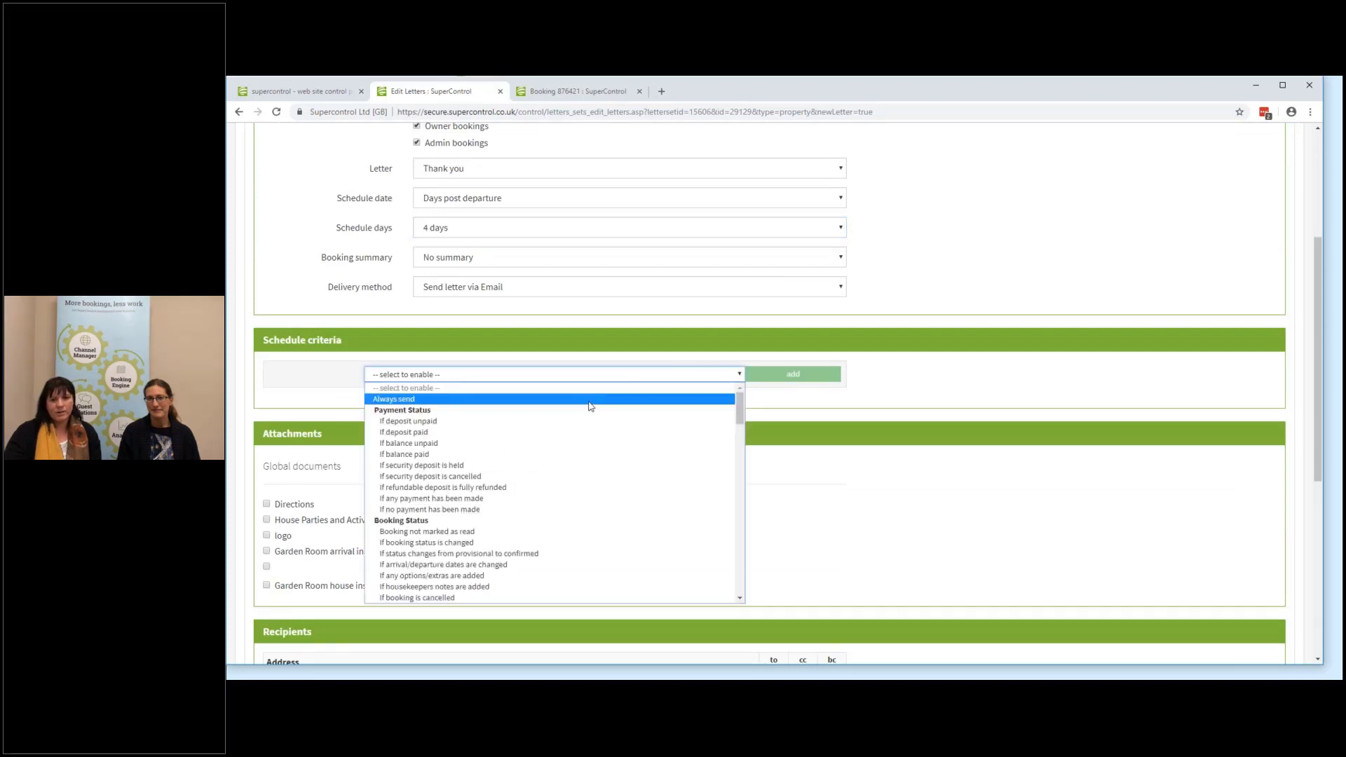
click(591, 400)
click(776, 375)
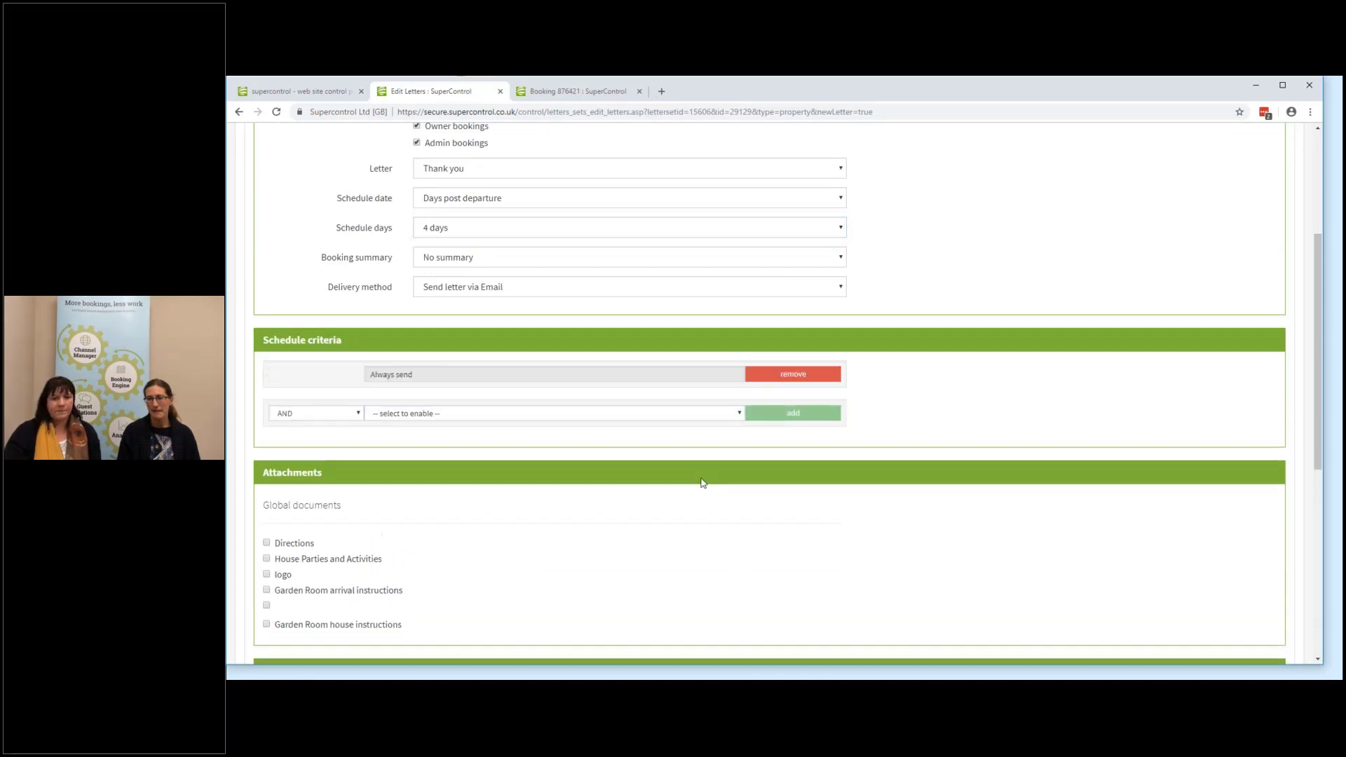
- Address the Thank you letter to the guest, with the owner's main e-mail address in cc
scroll(692, 485, down, 3)
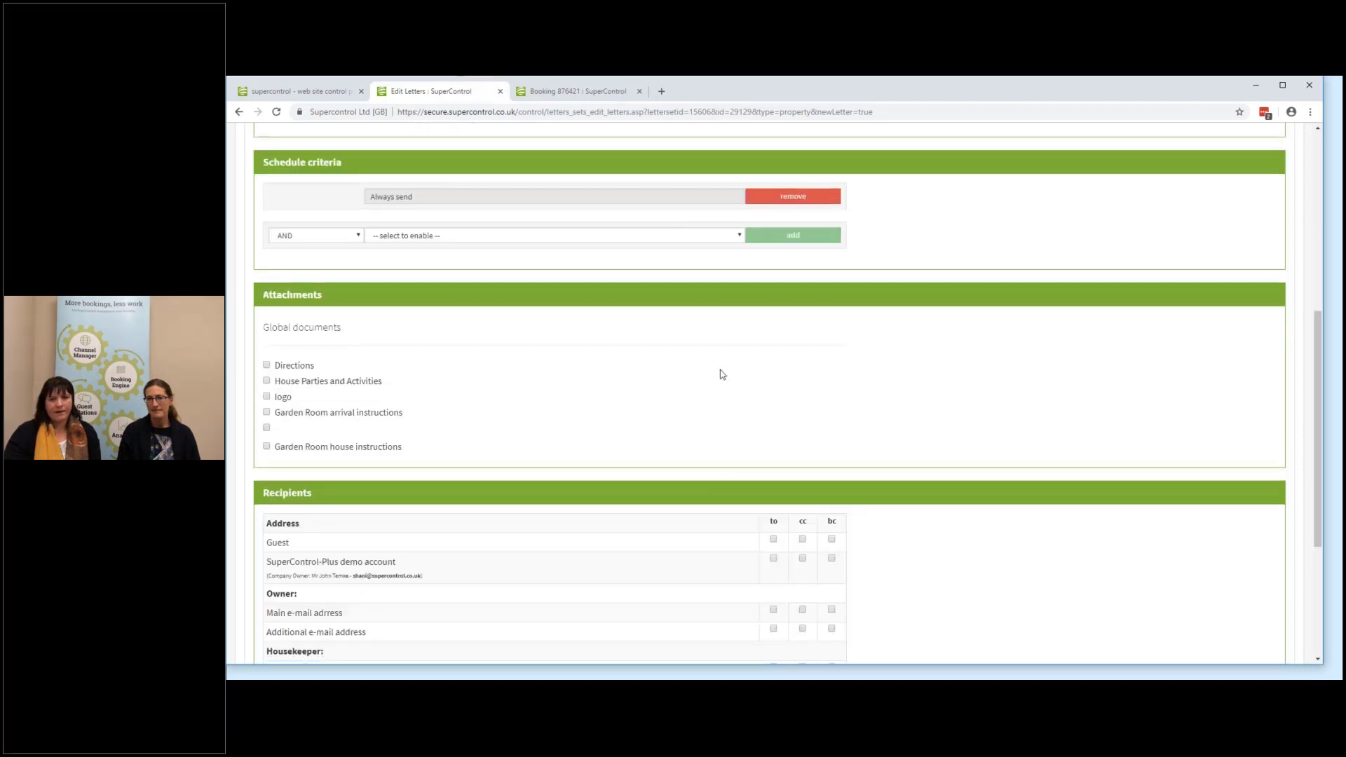
scroll(726, 371, down, 2)
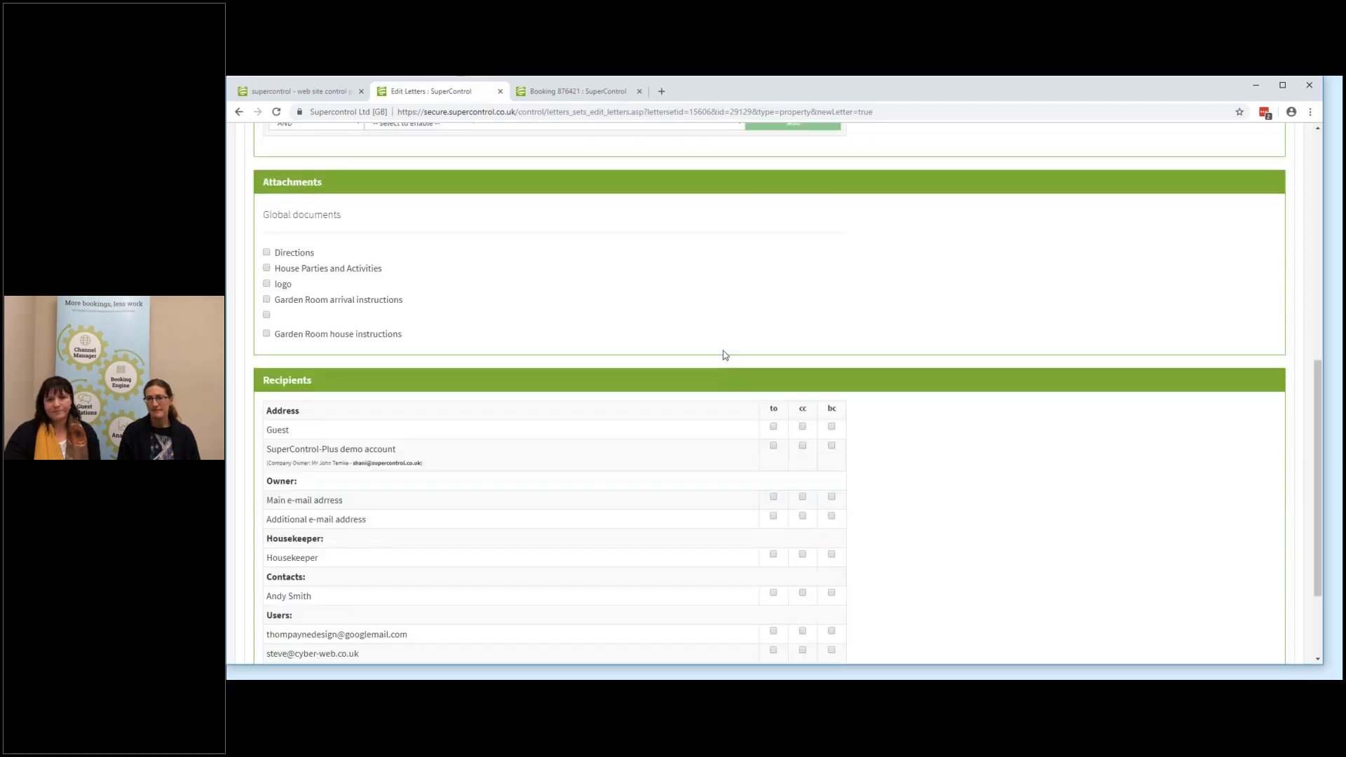
scroll(723, 355, down, 2)
click(774, 294)
click(803, 364)
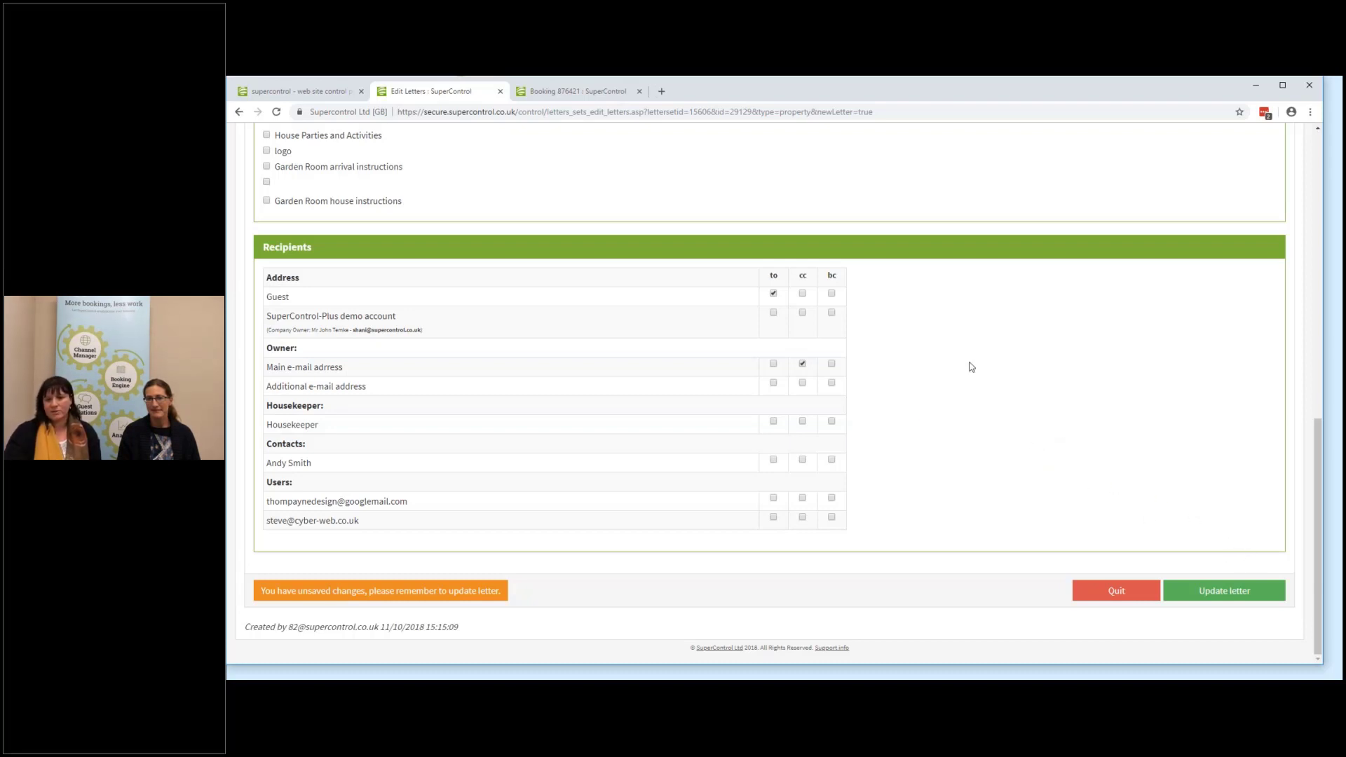
- Save the Thank you letter and go back to the Automated emails / SMS letter groups
click(1223, 591)
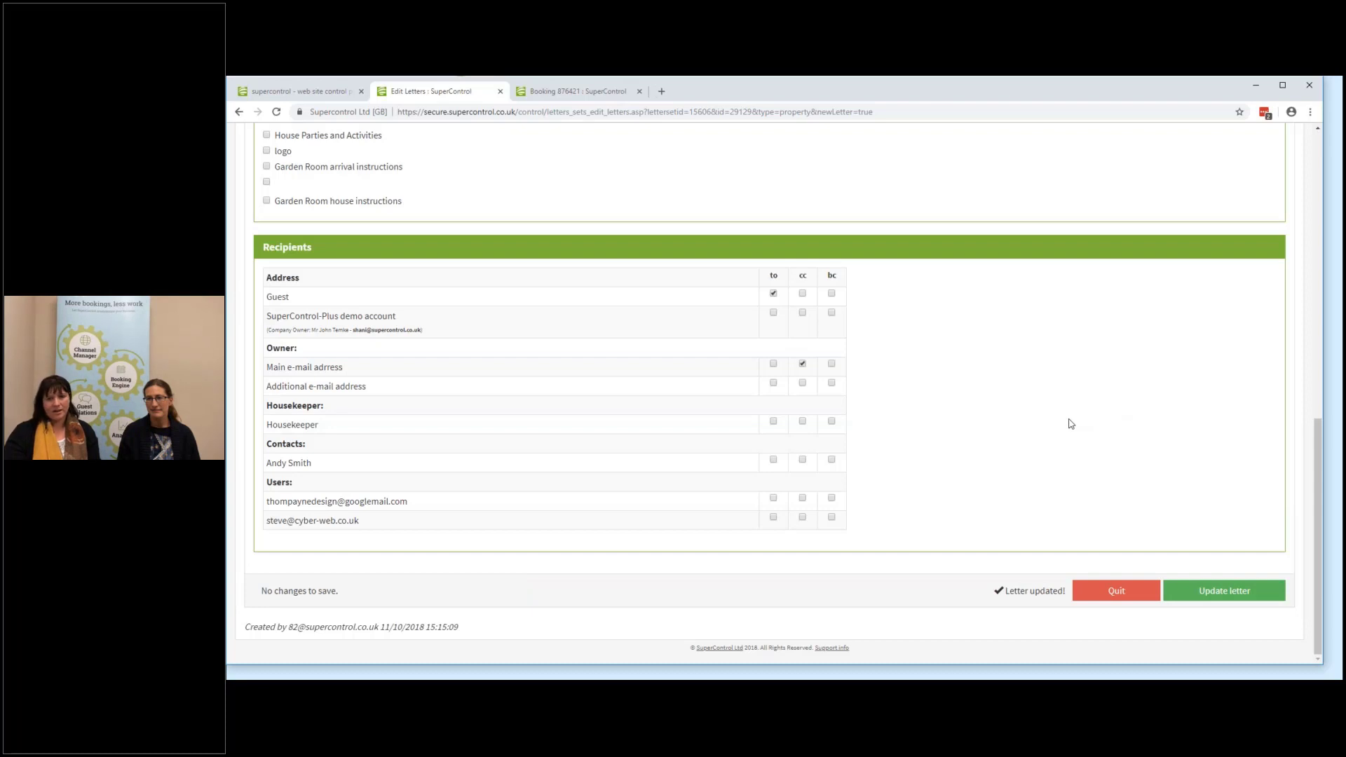
scroll(1071, 424, up, 6)
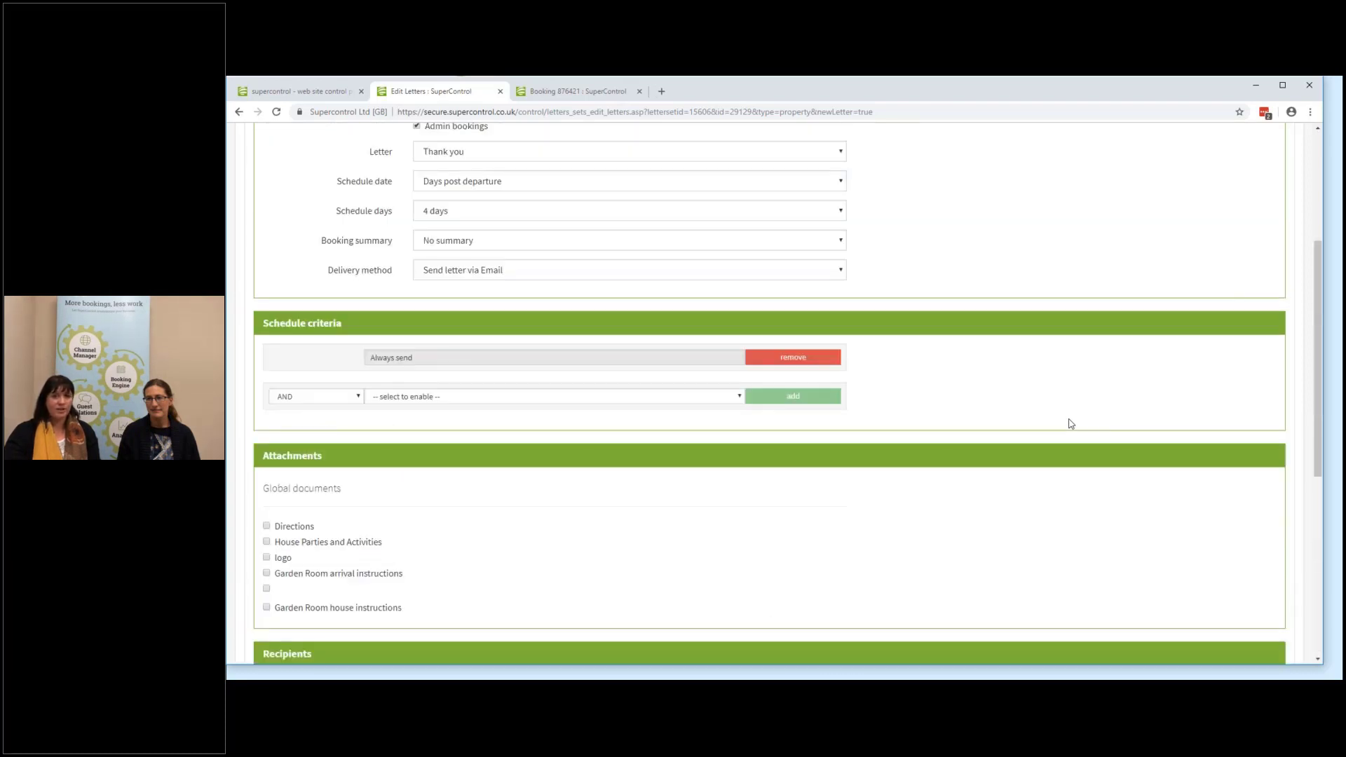
scroll(1070, 424, up, 2)
scroll(1071, 424, up, 2)
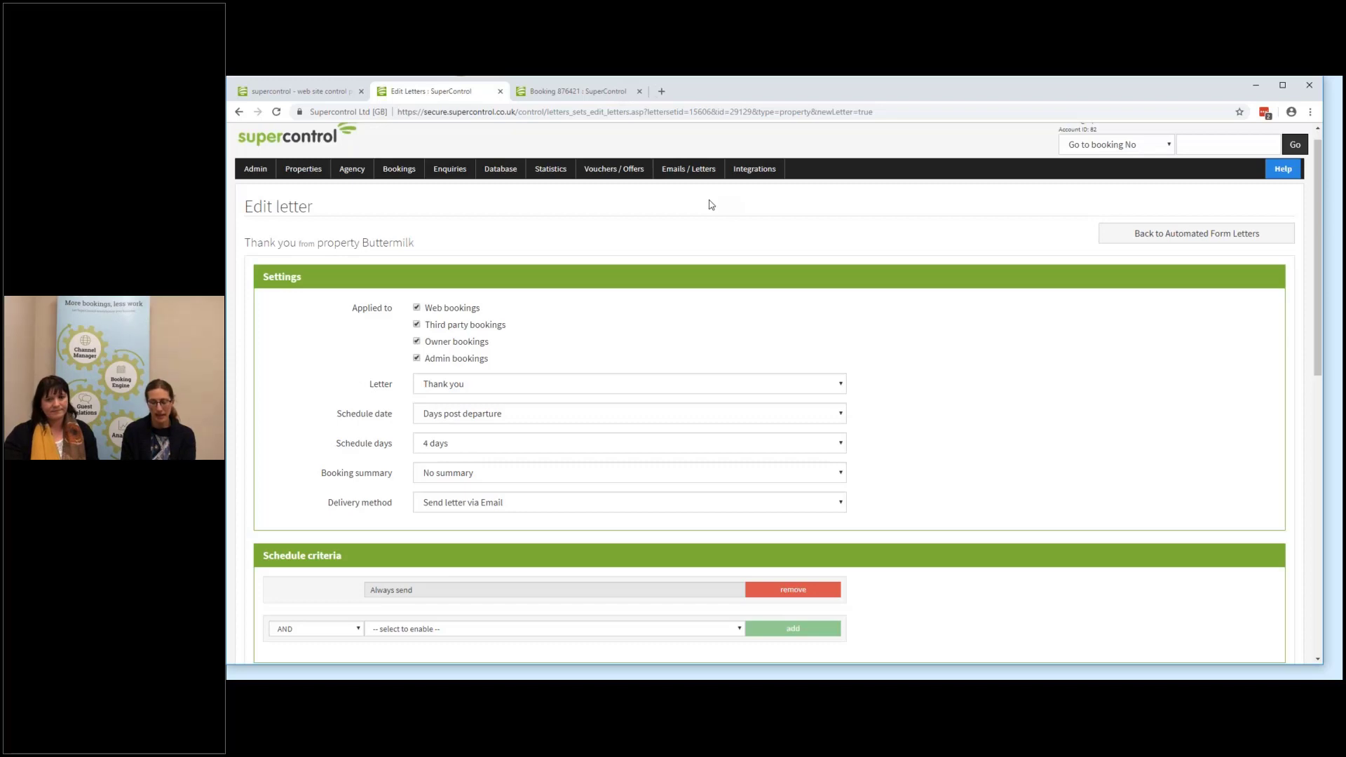
mouse_move(689, 169)
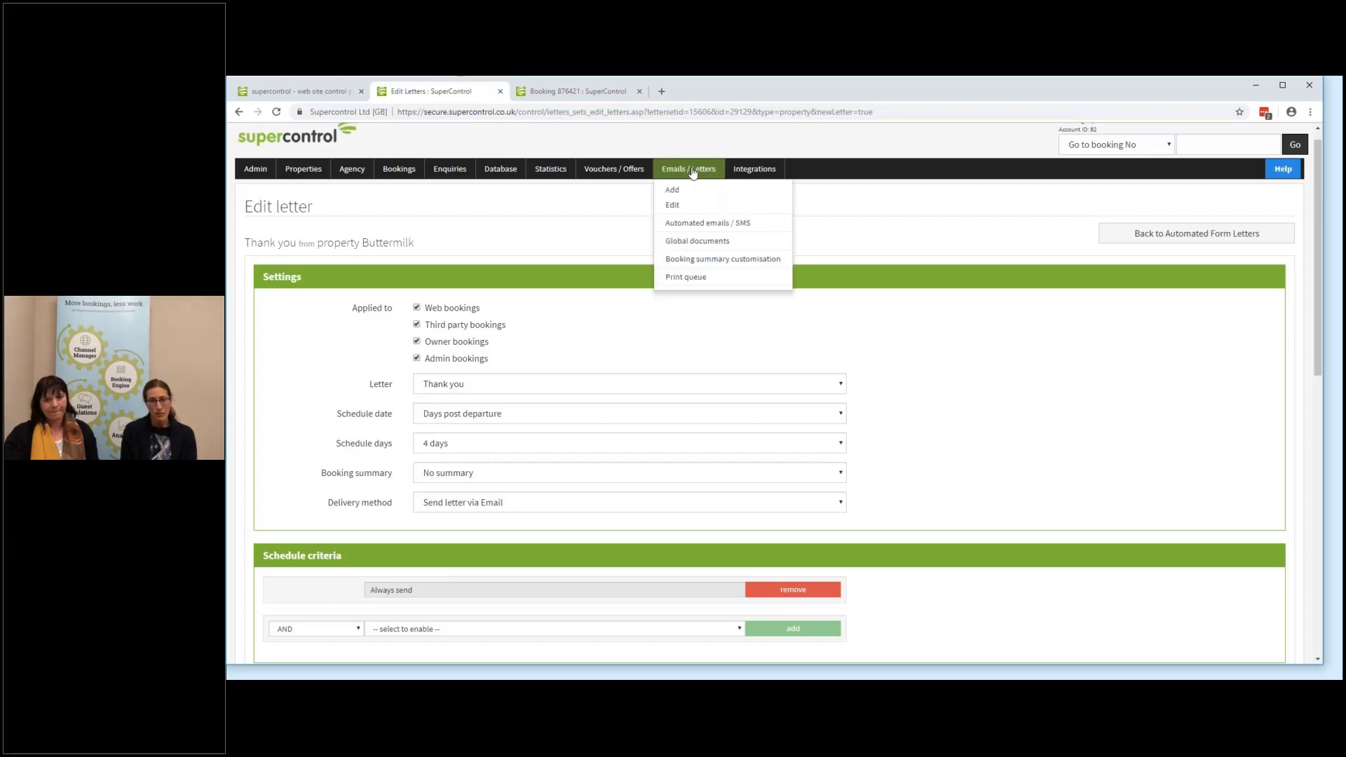
click(706, 223)
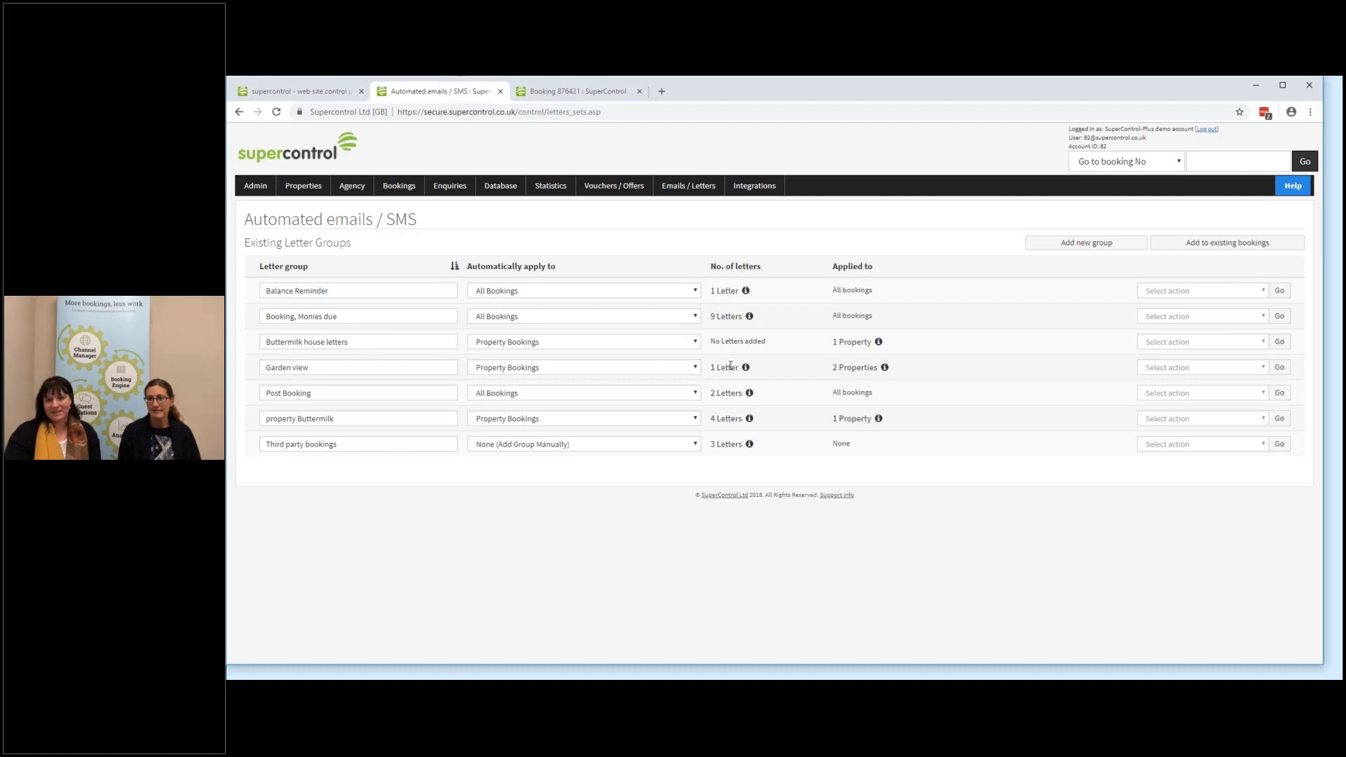
- Add the Arrival information letter to the Buttermilk house letters group
click(1231, 344)
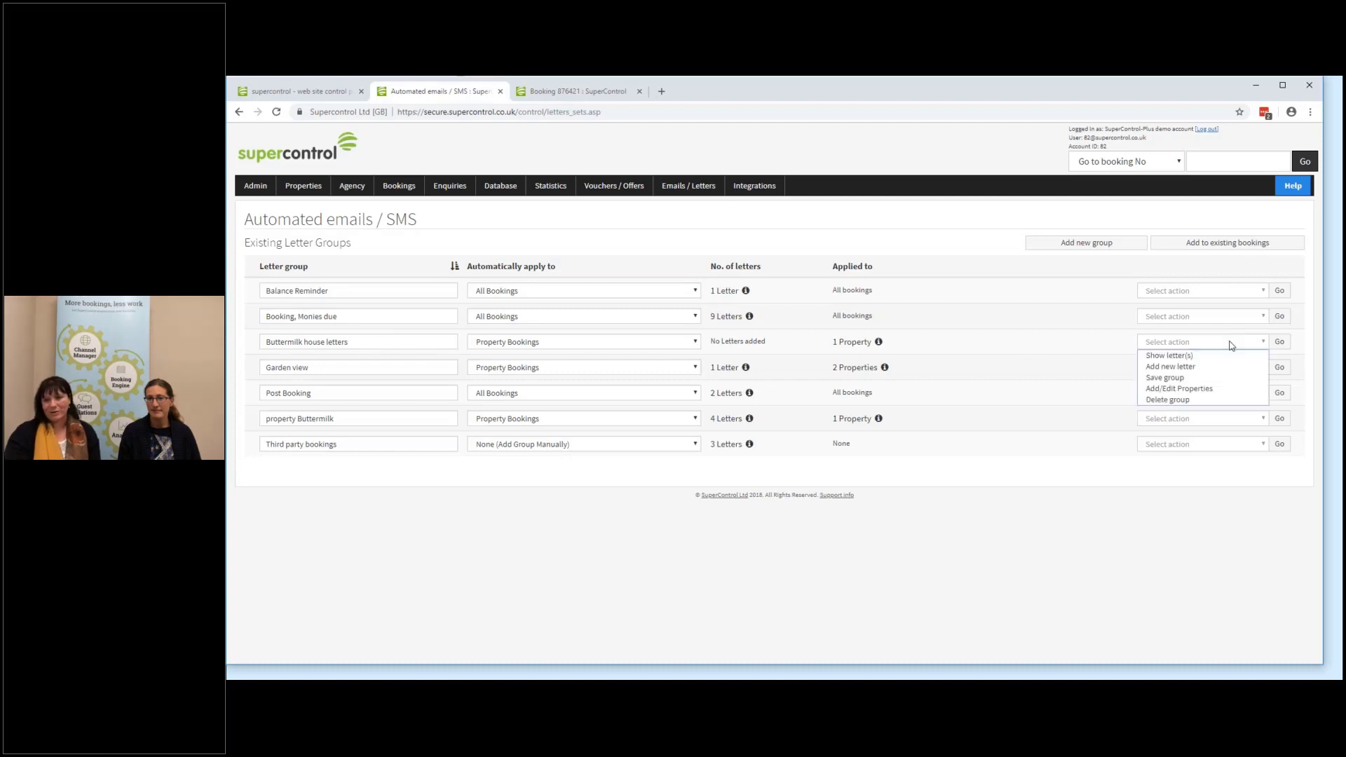
click(1185, 366)
click(1277, 344)
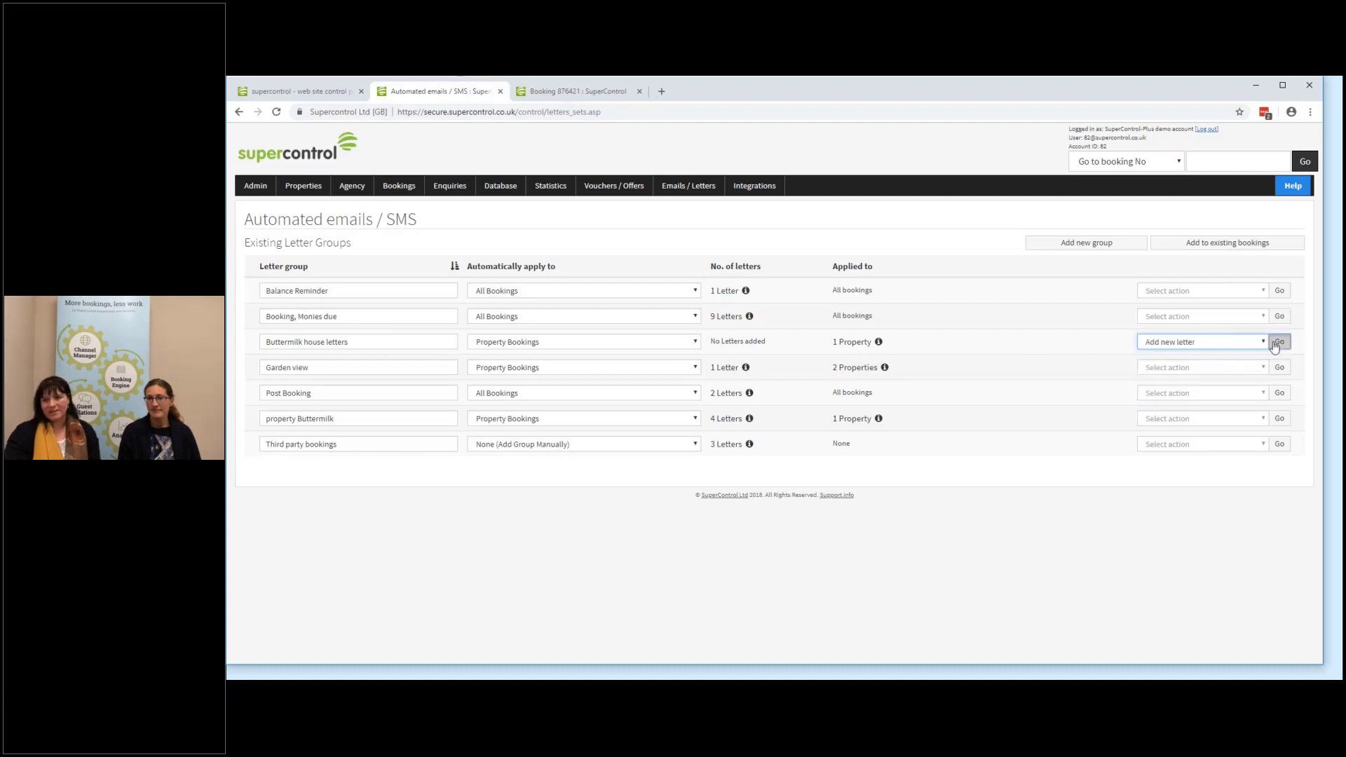
click(640, 291)
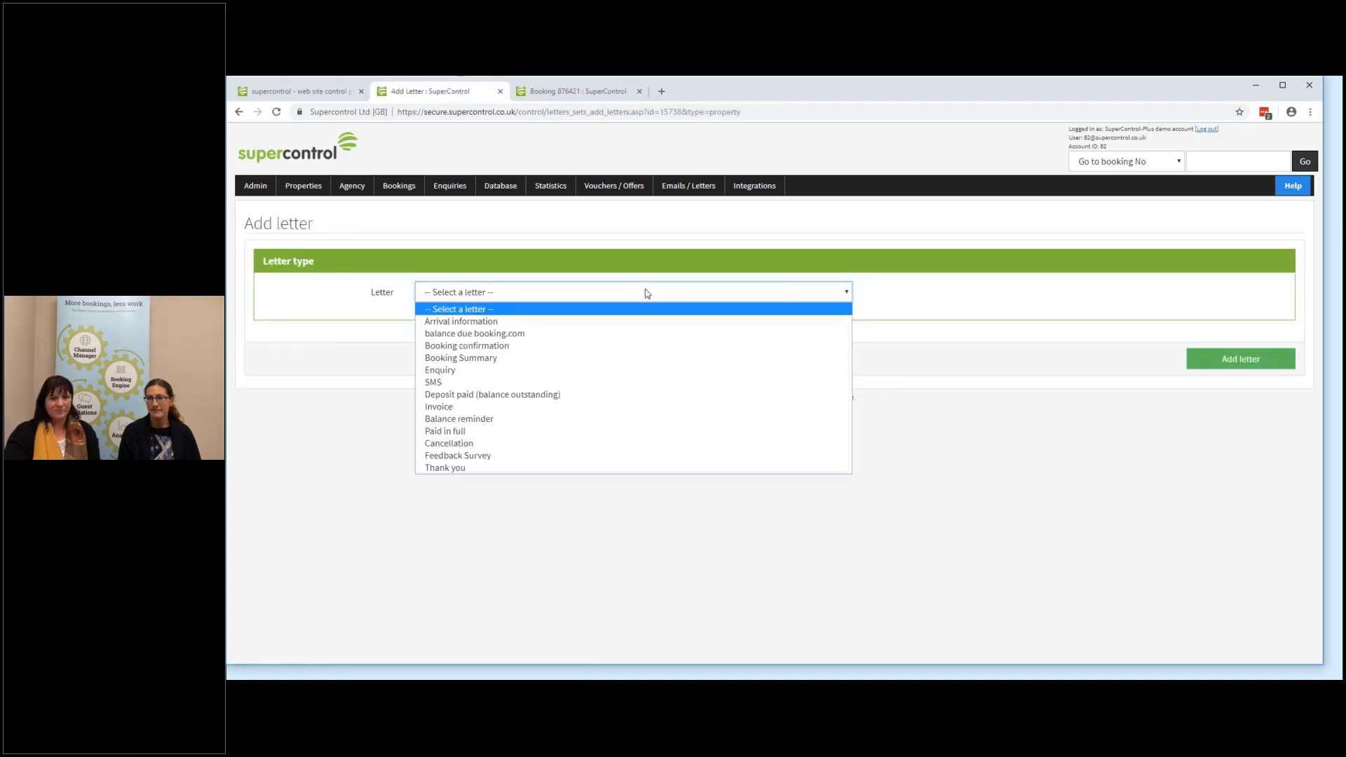
click(608, 321)
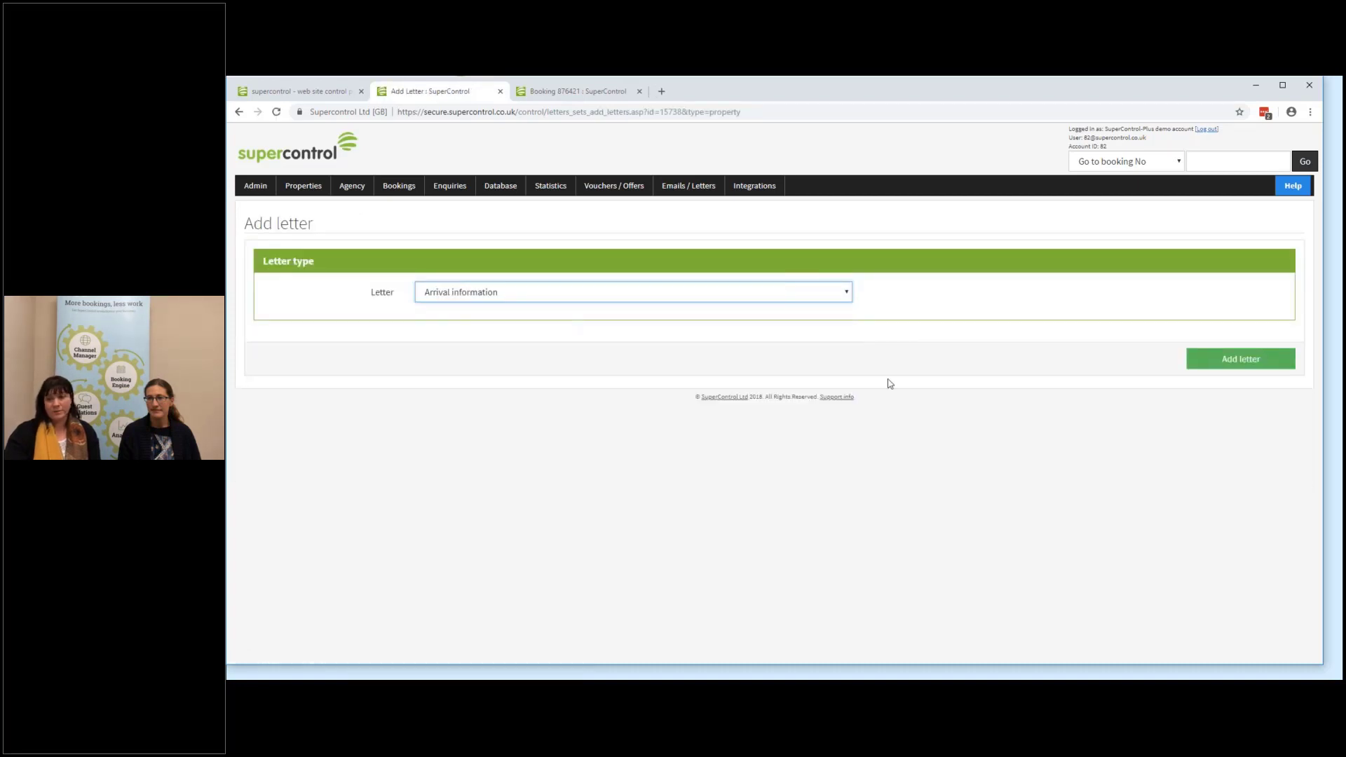
click(1256, 368)
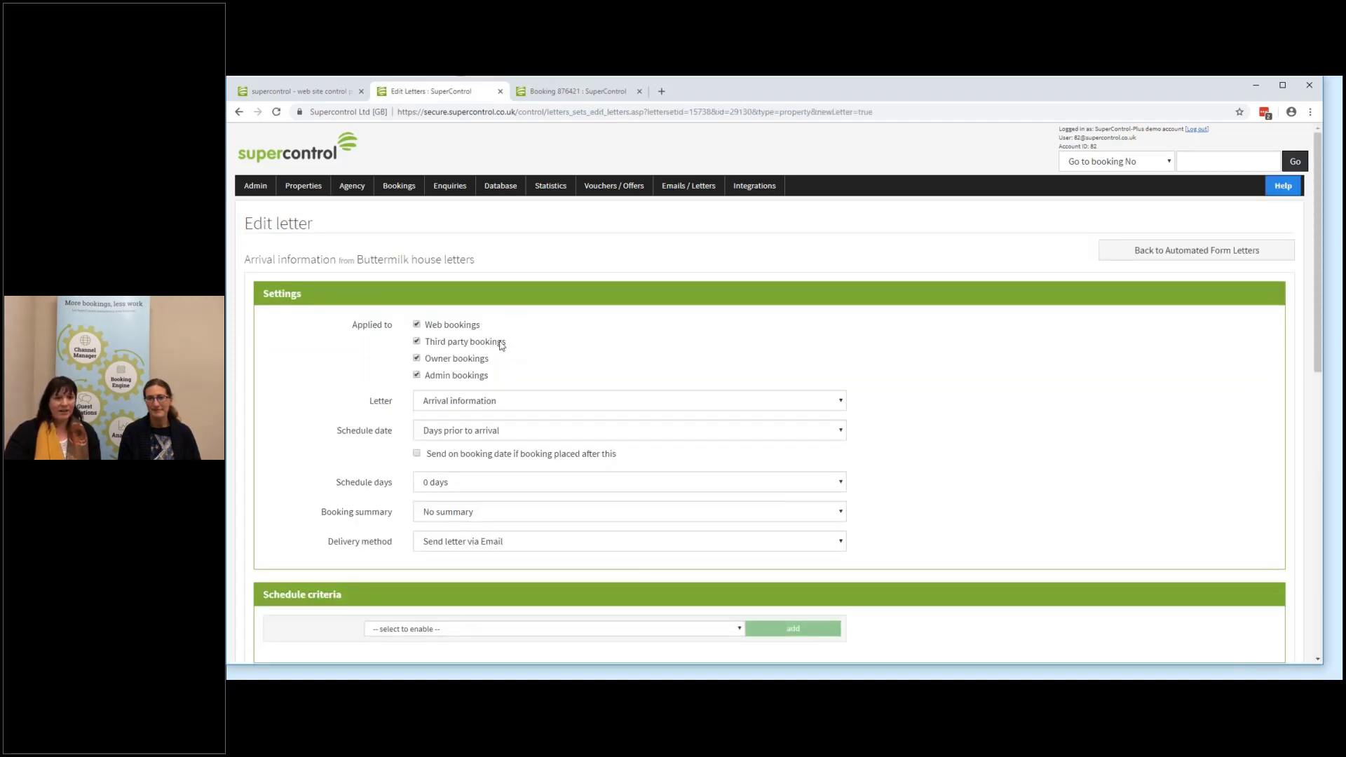
- Schedule the Arrival information letter for 3 days prior to arrival
click(490, 433)
click(491, 435)
click(480, 483)
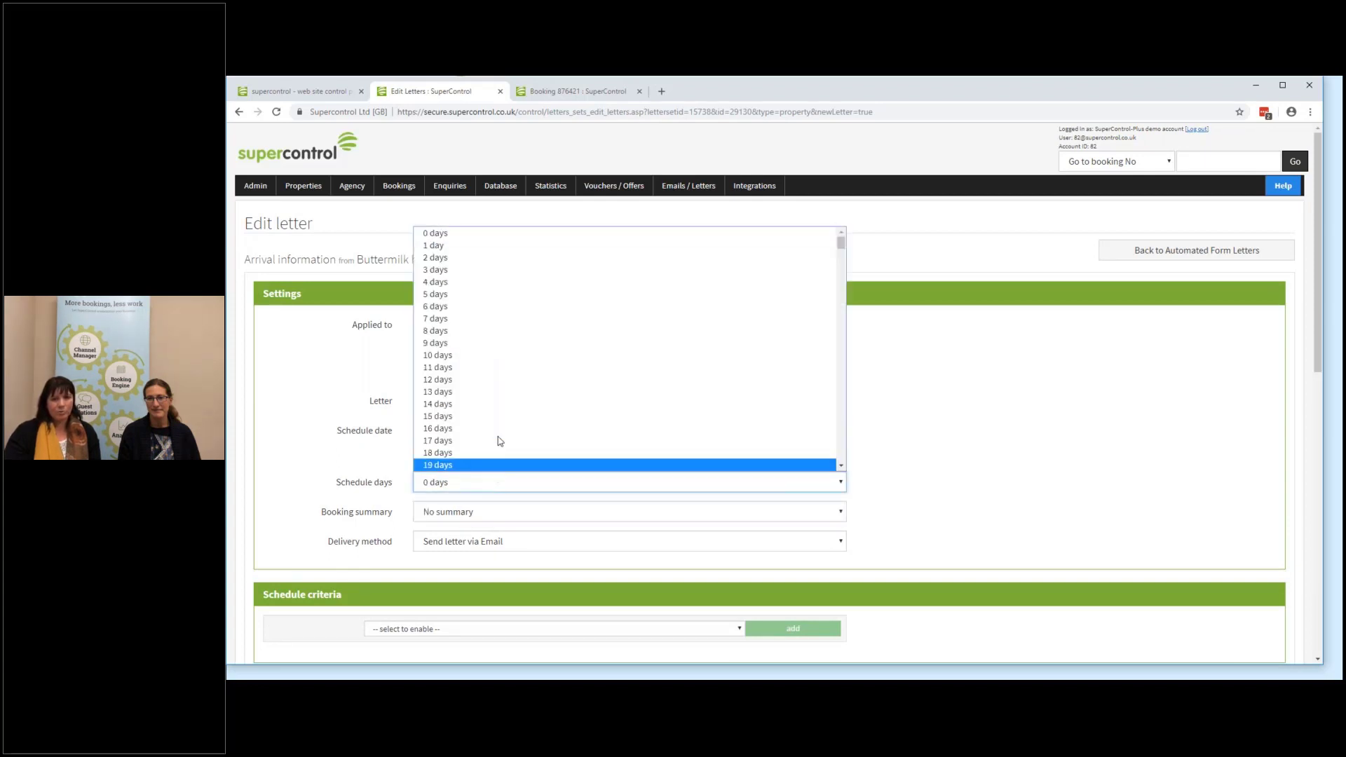
click(491, 269)
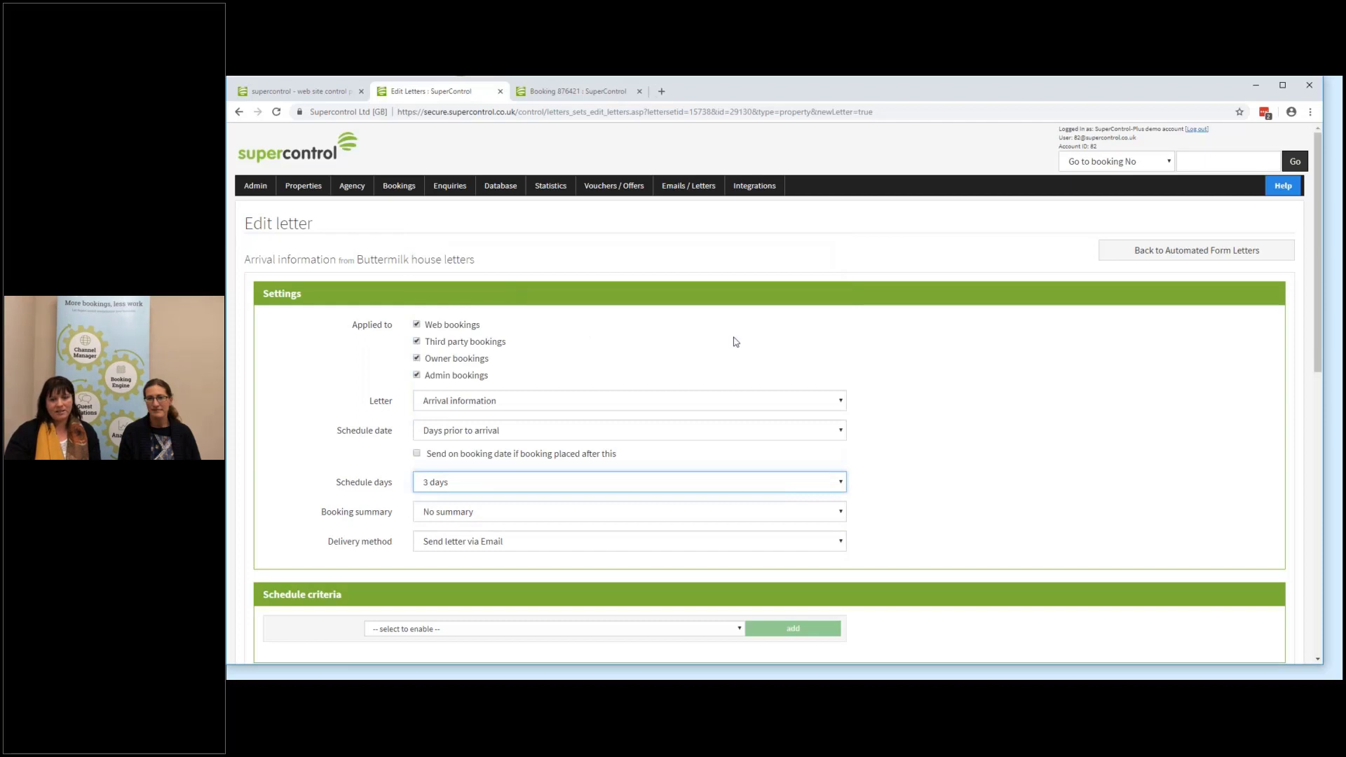
scroll(849, 410, down, 2)
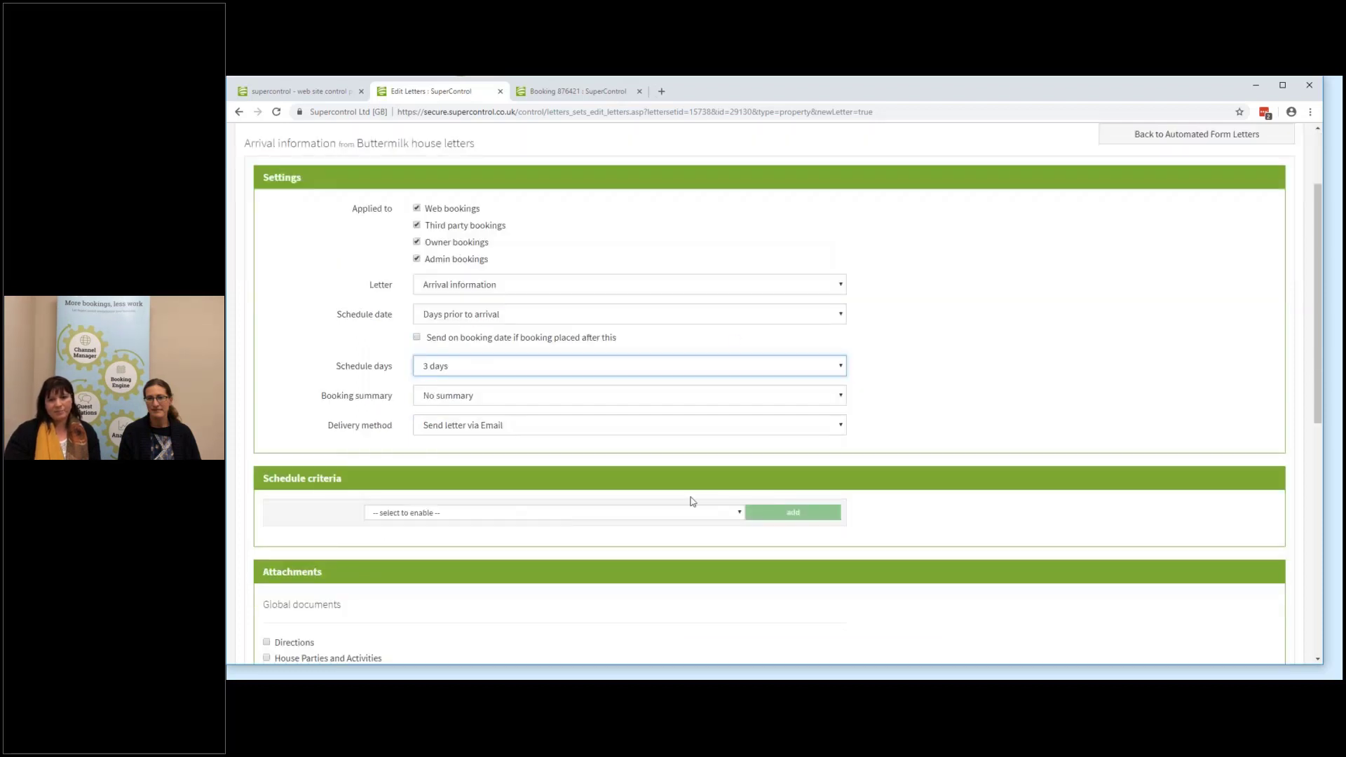
- Attach the Directions global document to the Arrival information letter
scroll(725, 489, down, 4)
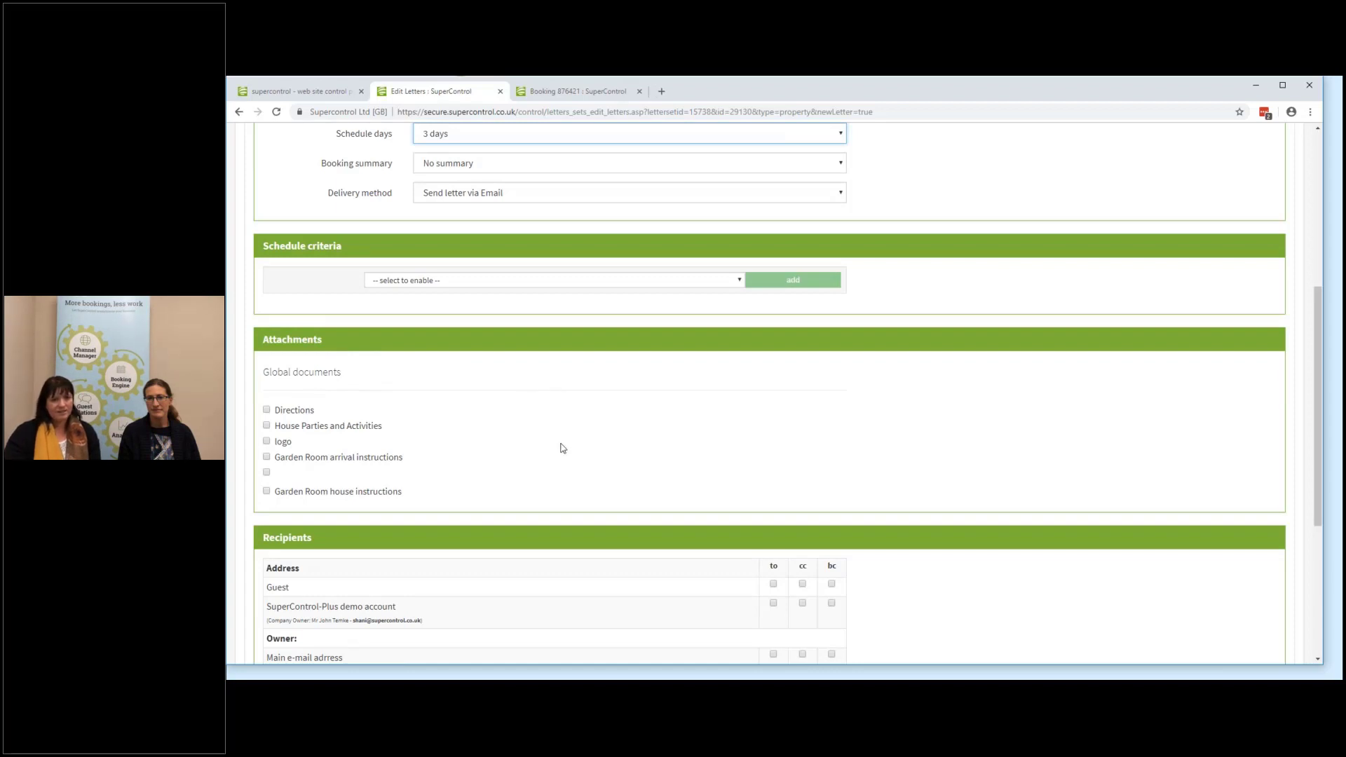
click(295, 412)
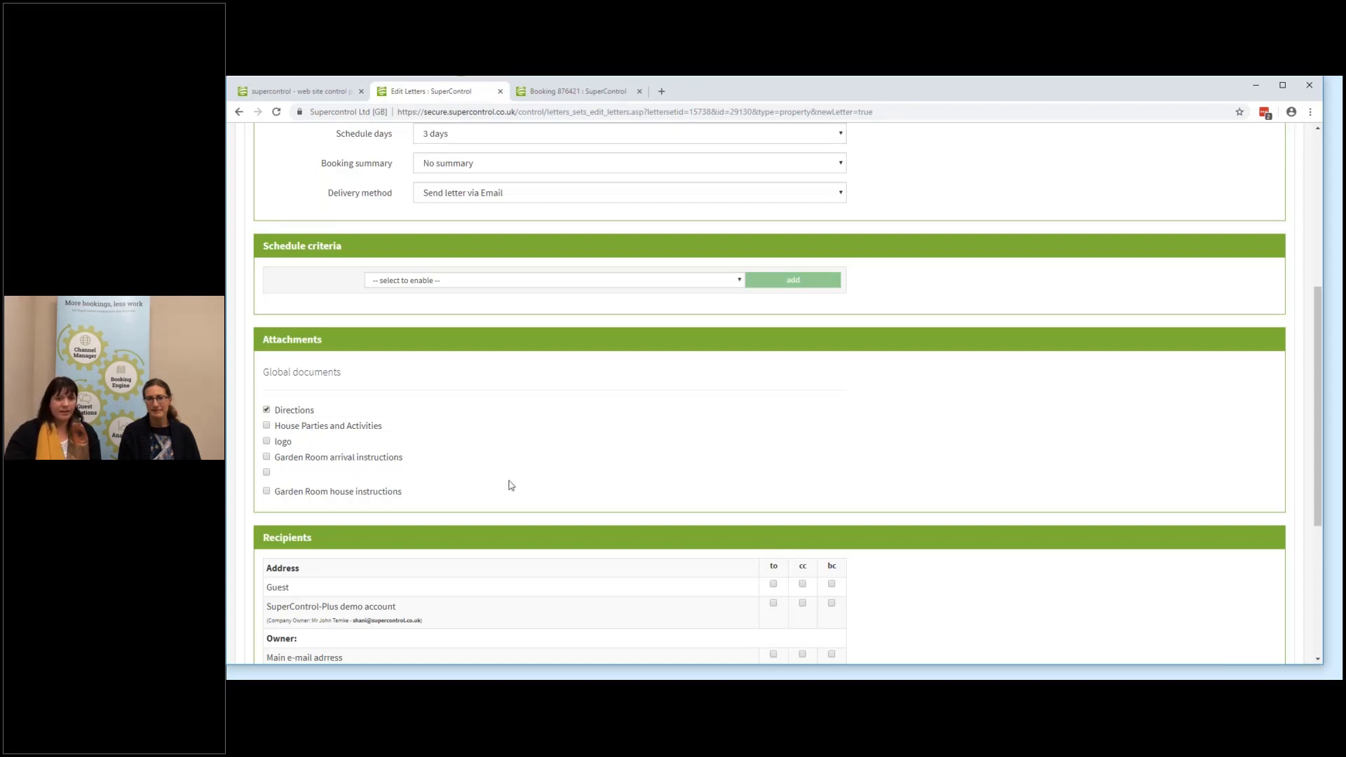
- Address the Arrival information letter to the guest, with the owner's main e-mail, the housekeeper and the listed contact in cc, and save it
scroll(776, 463, down, 1)
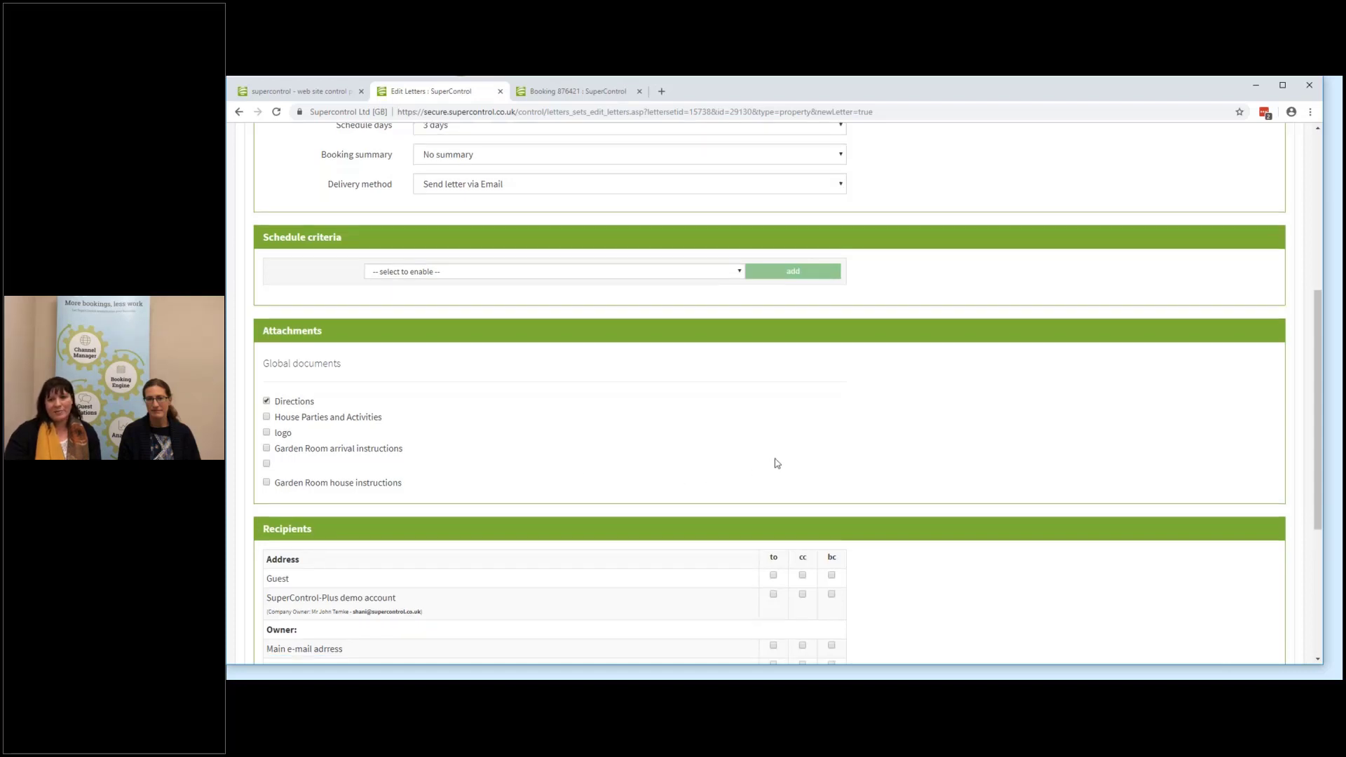
scroll(776, 463, down, 3)
click(773, 351)
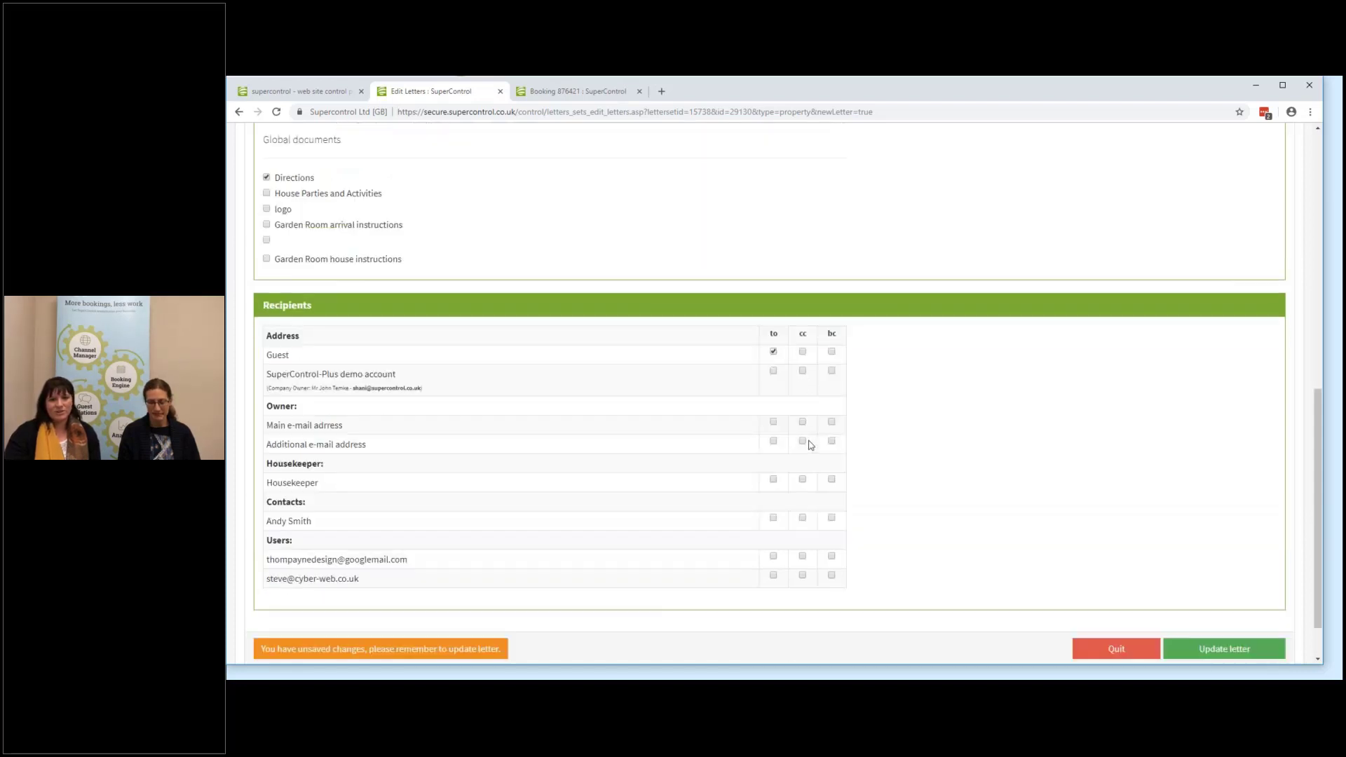
click(803, 481)
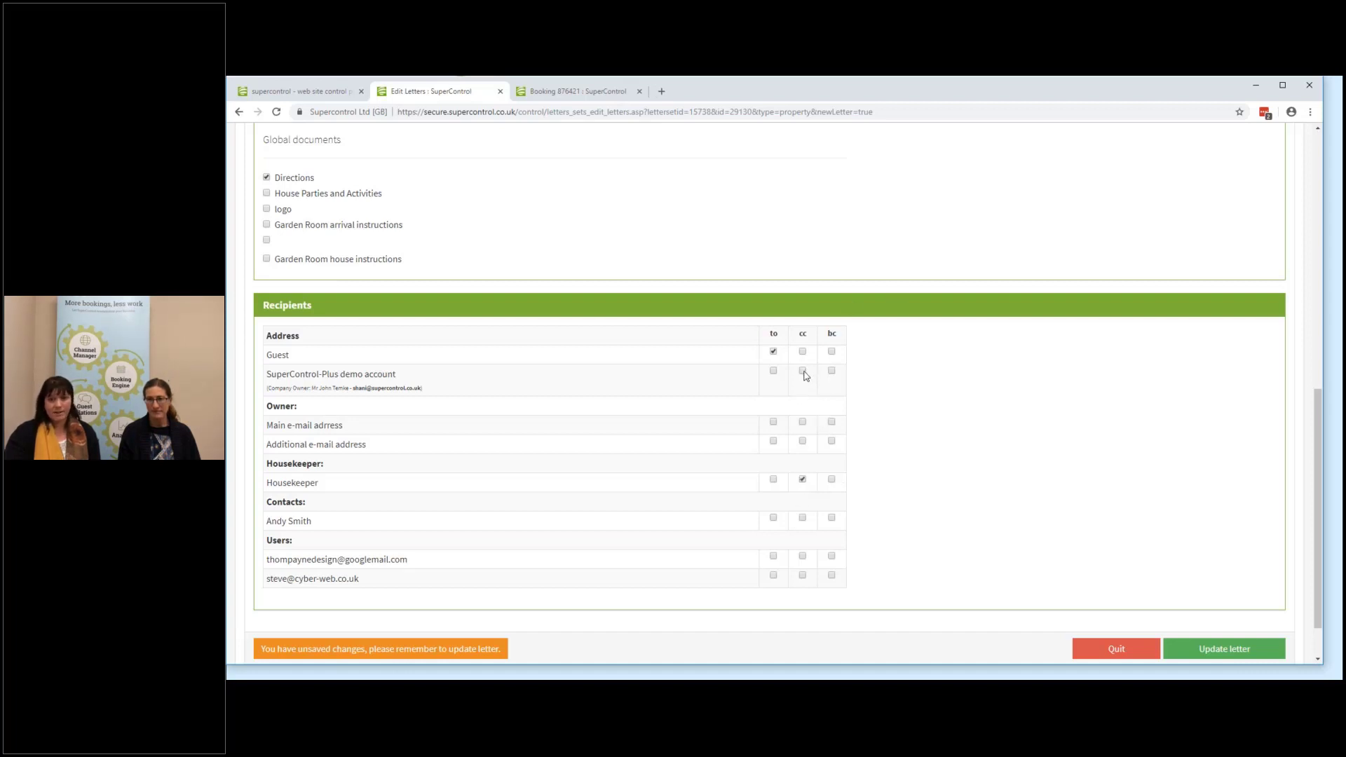
click(803, 422)
click(803, 518)
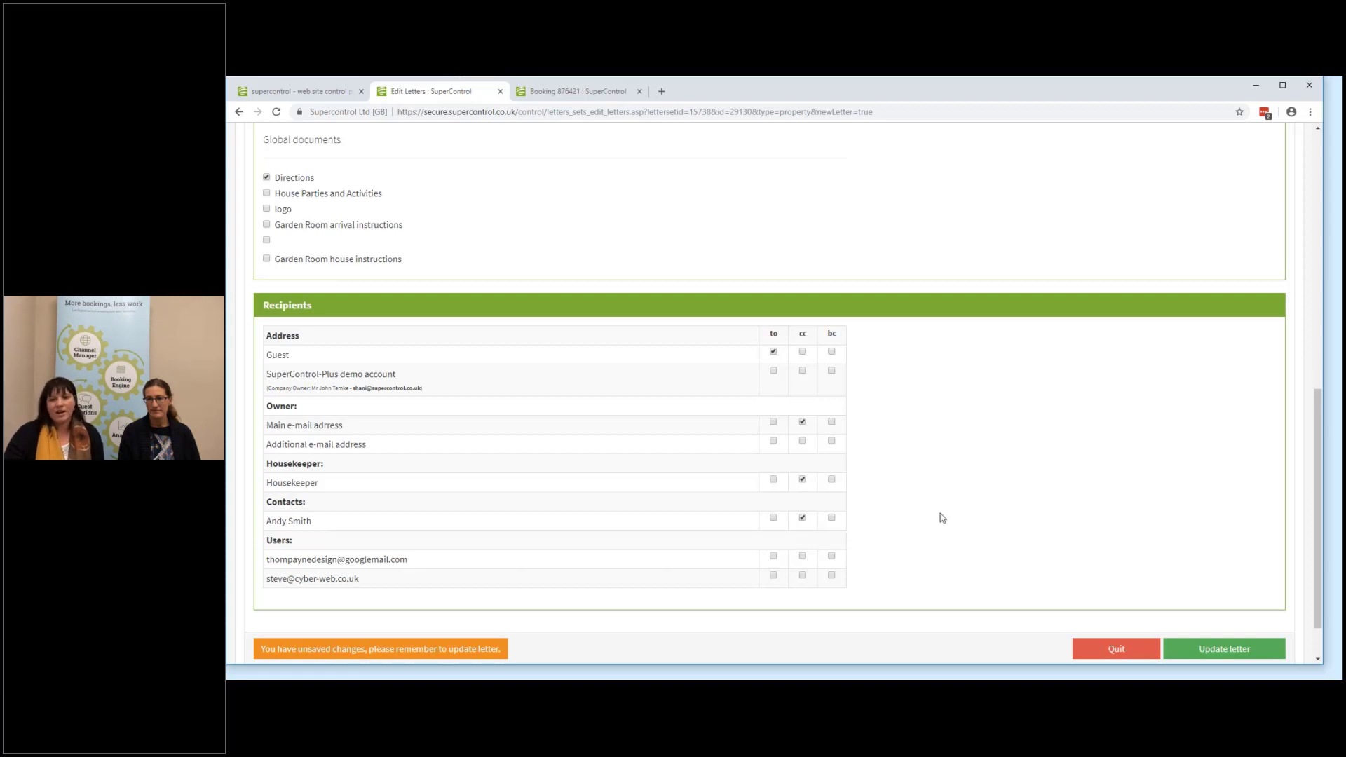
click(1242, 657)
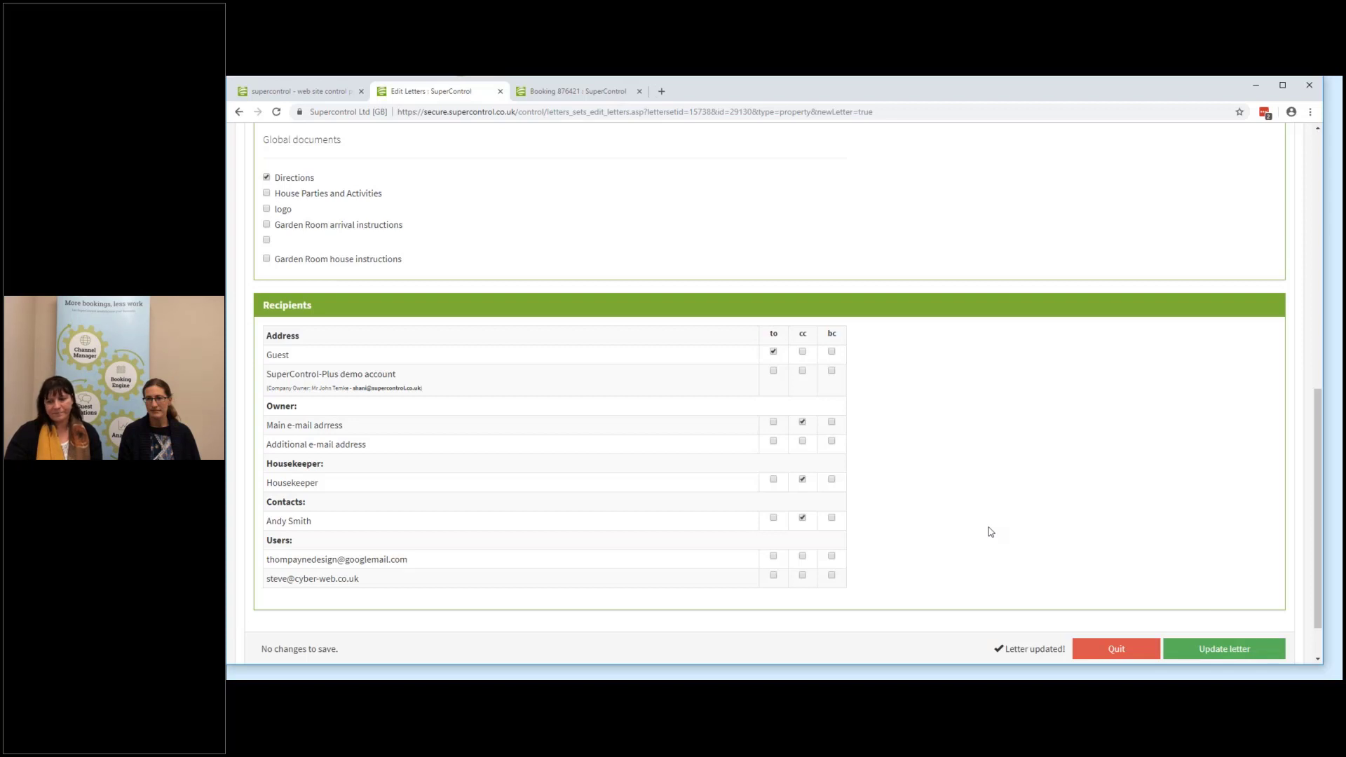
- Review the Arrival information letter's settings and the schedule criteria available for it, without choosing any
scroll(991, 532, up, 5)
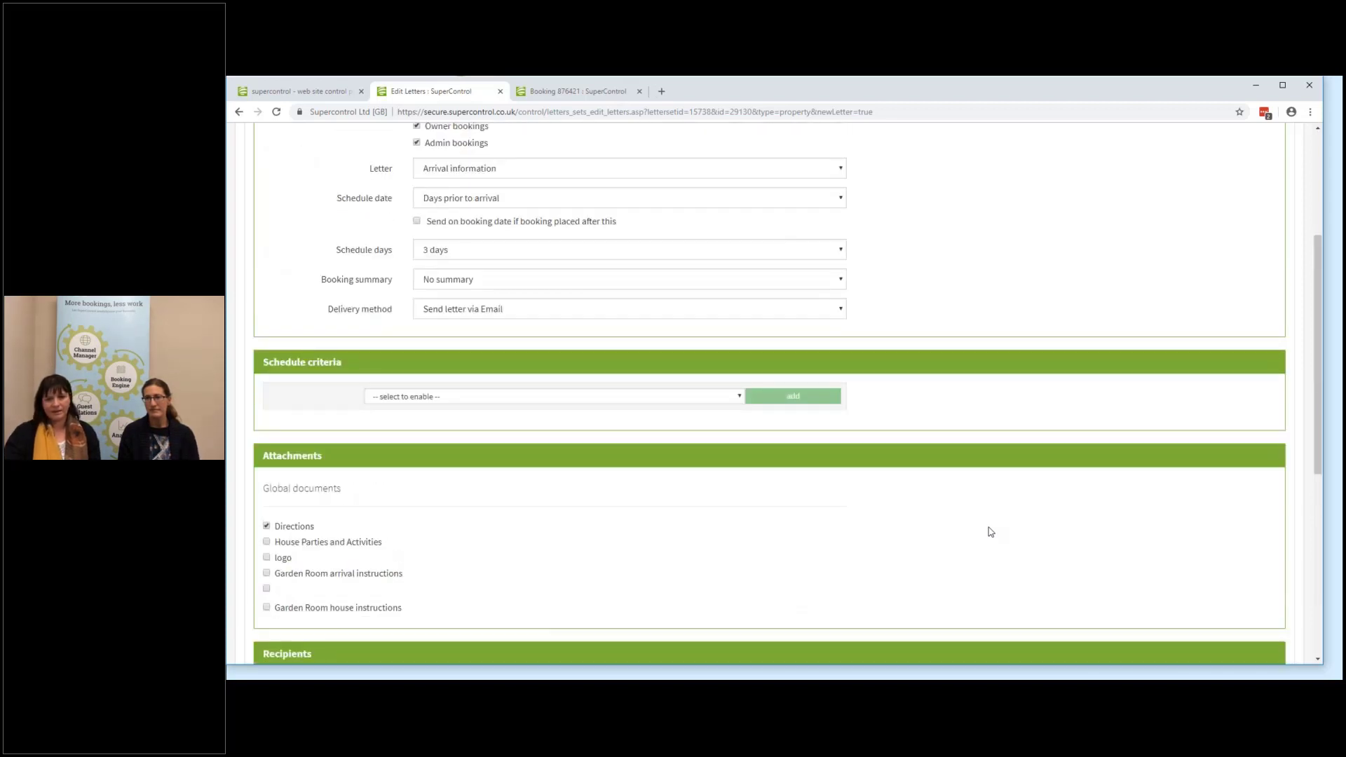
scroll(989, 533, up, 4)
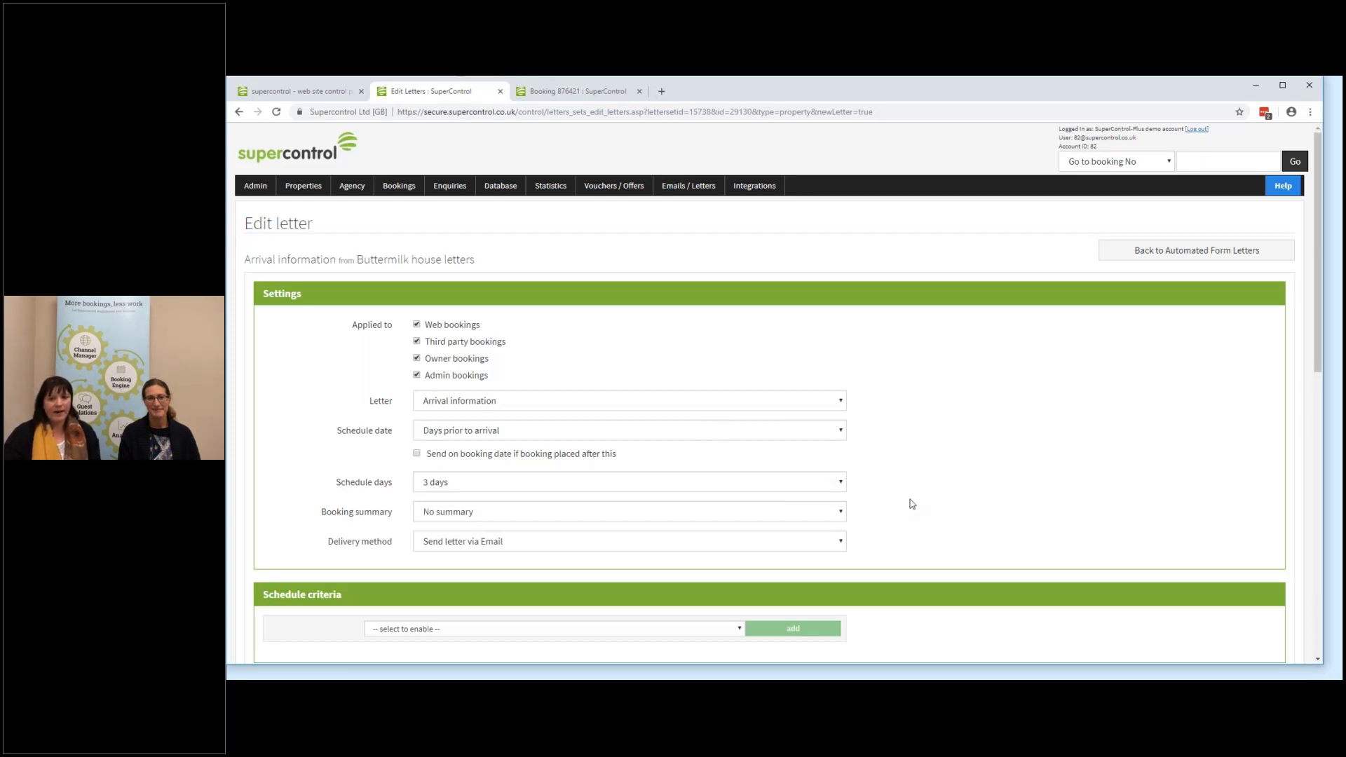
scroll(907, 502, down, 2)
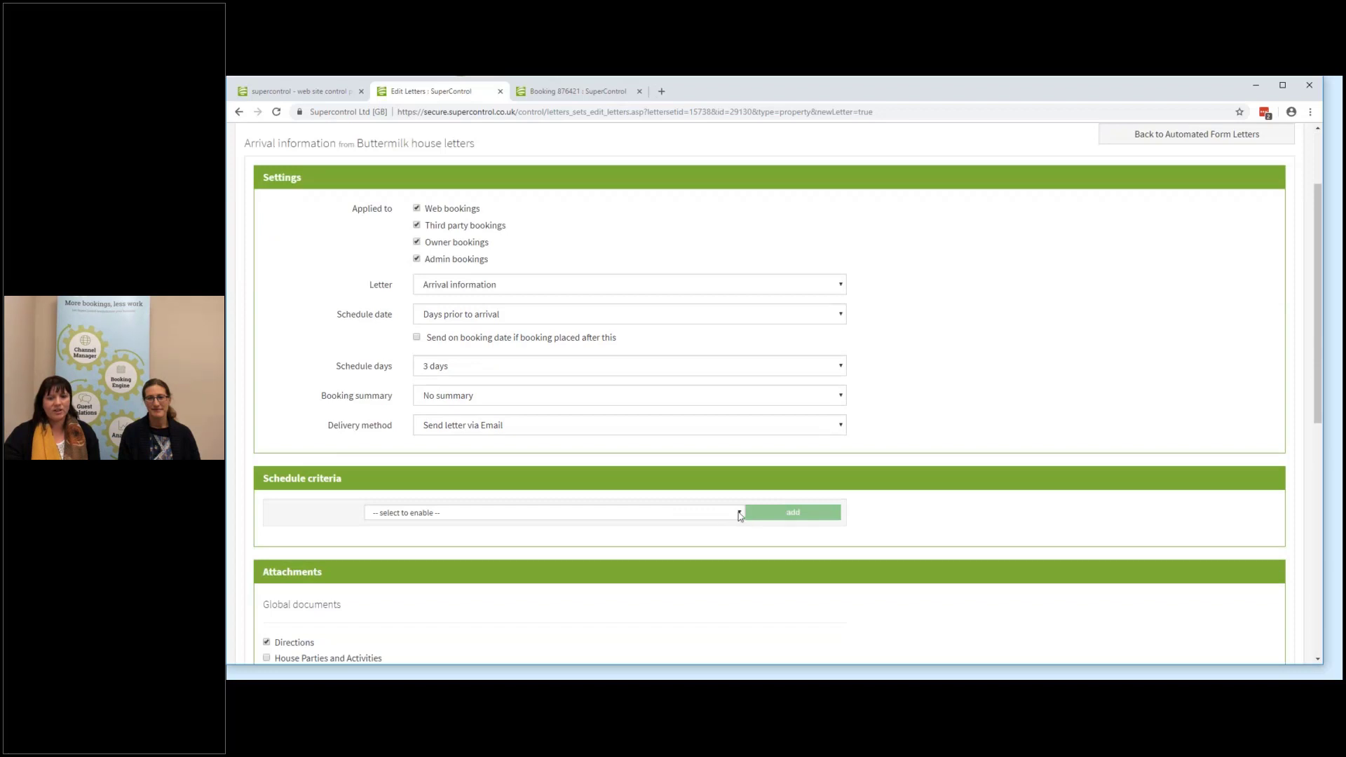
click(729, 517)
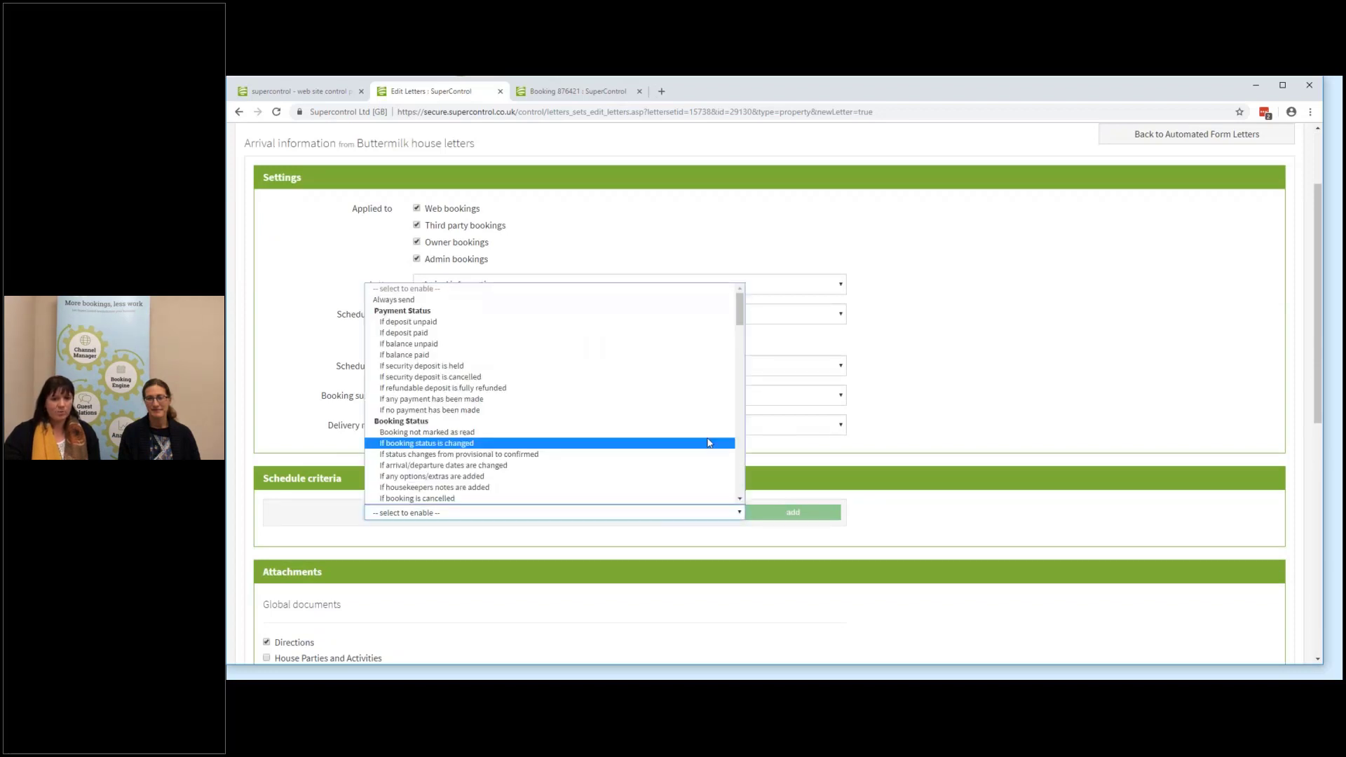
scroll(708, 441, down, 3)
scroll(722, 410, down, 3)
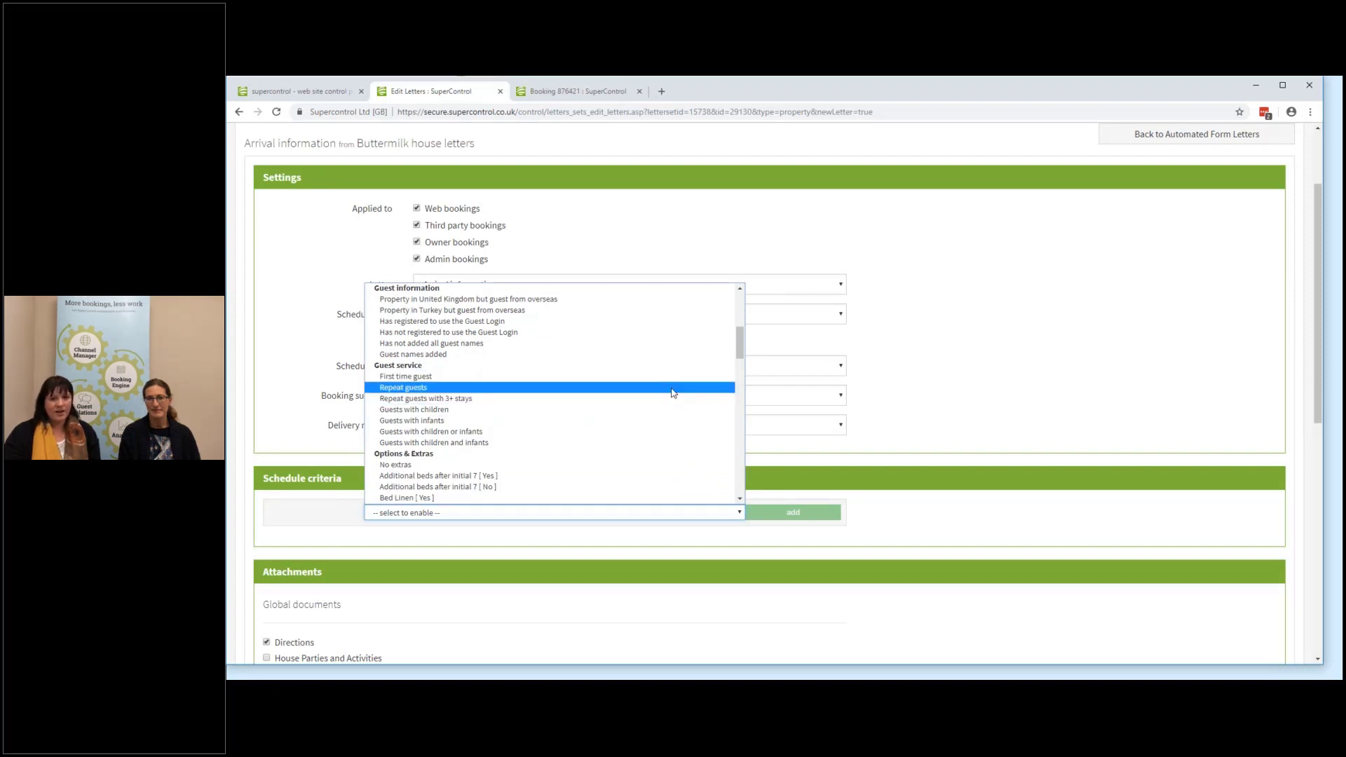
click(933, 399)
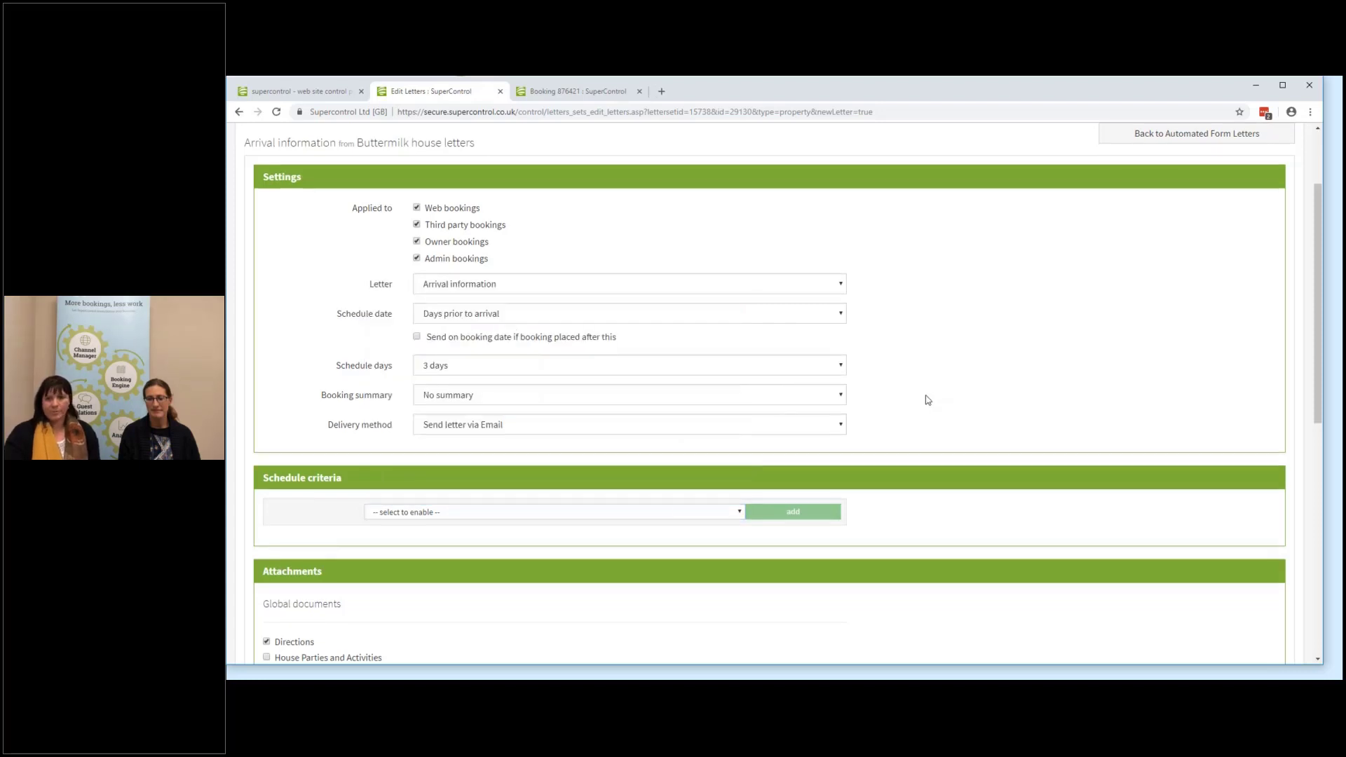
- Attach the Garden Room arrival instructions document to the Arrival information letter
scroll(927, 398, down, 2)
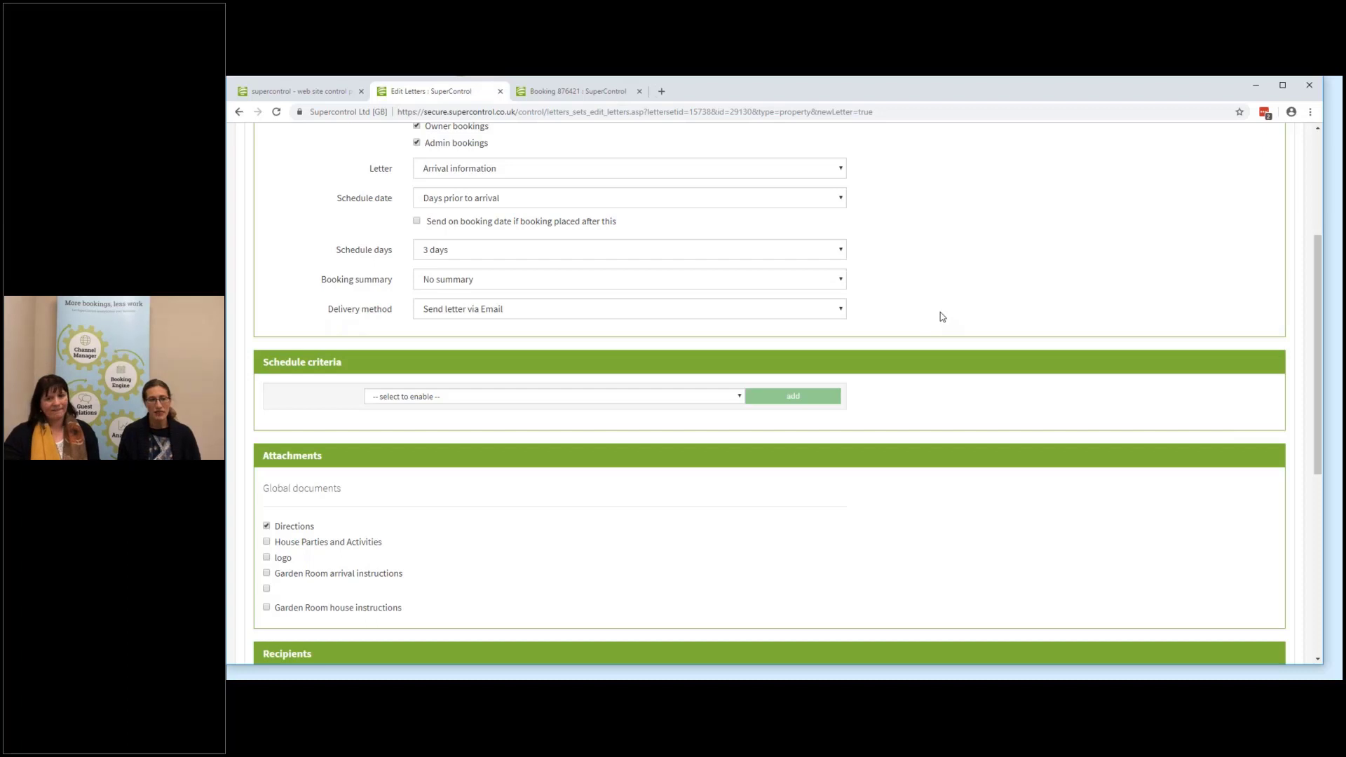
scroll(940, 314, up, 2)
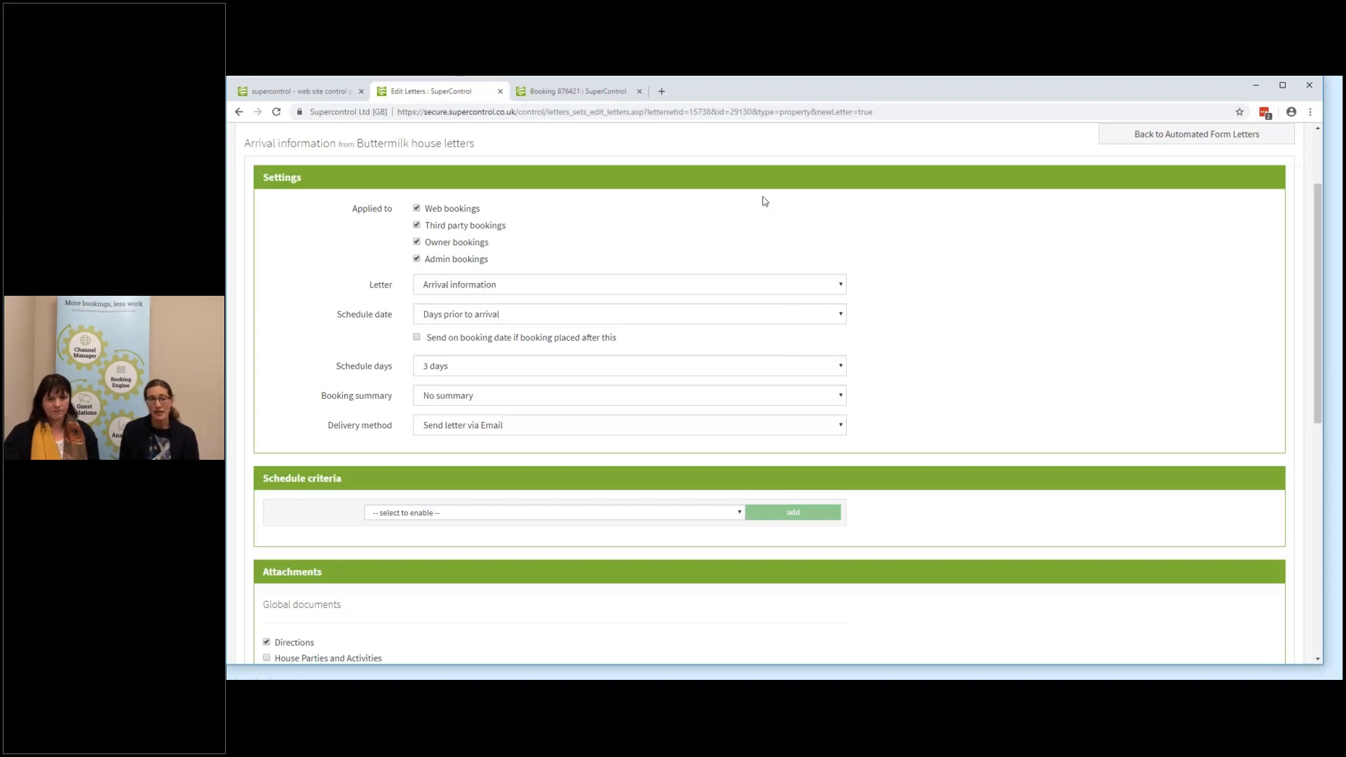
scroll(763, 200, down, 3)
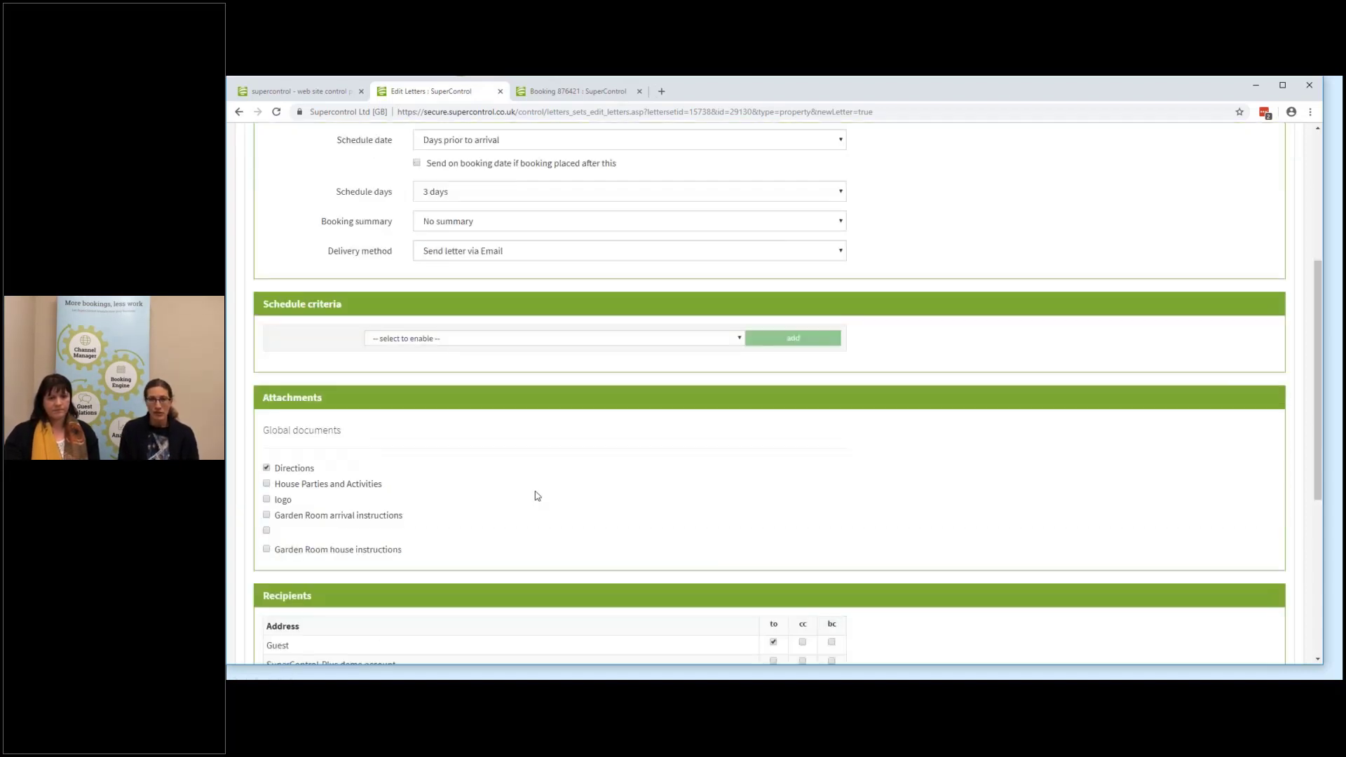
click(396, 520)
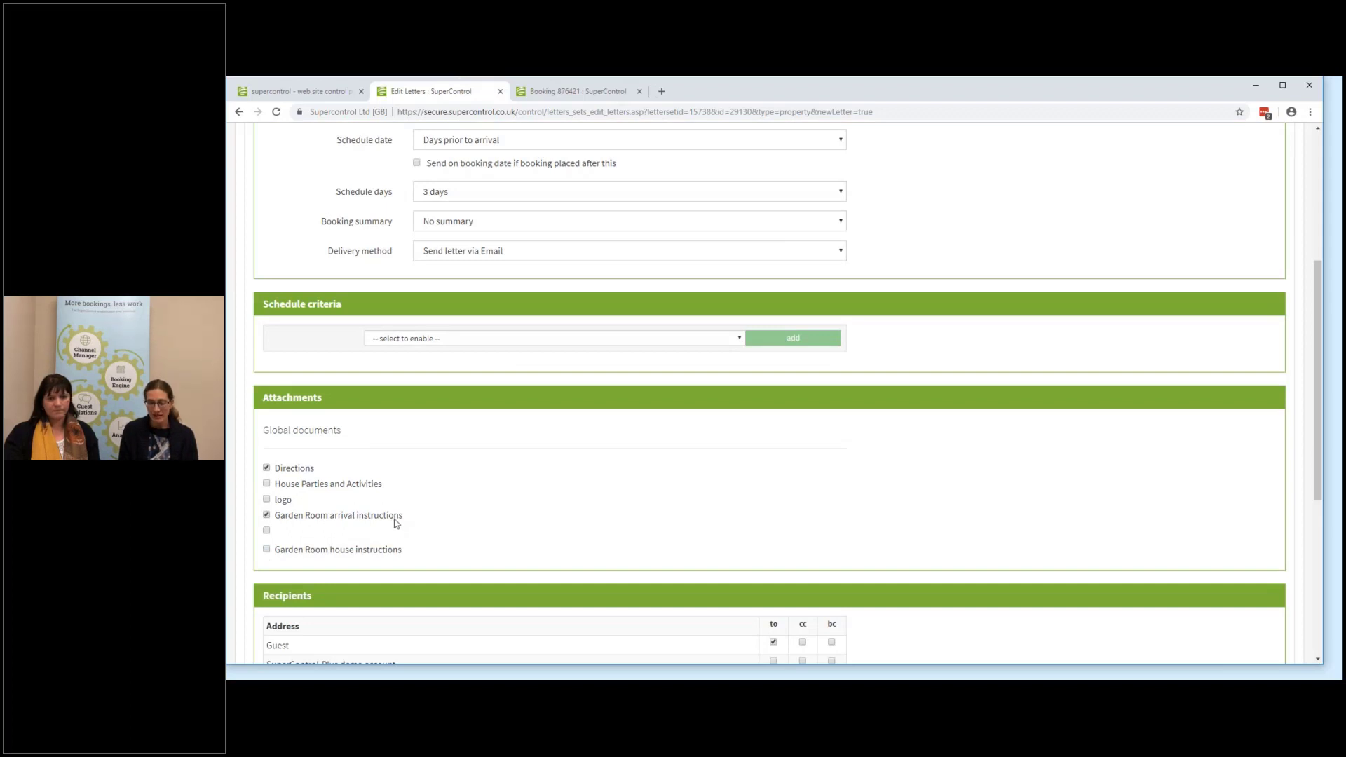
- Set the Arrival information letter to send on the booking date if the booking is placed after the scheduled date
scroll(597, 473, down, 3)
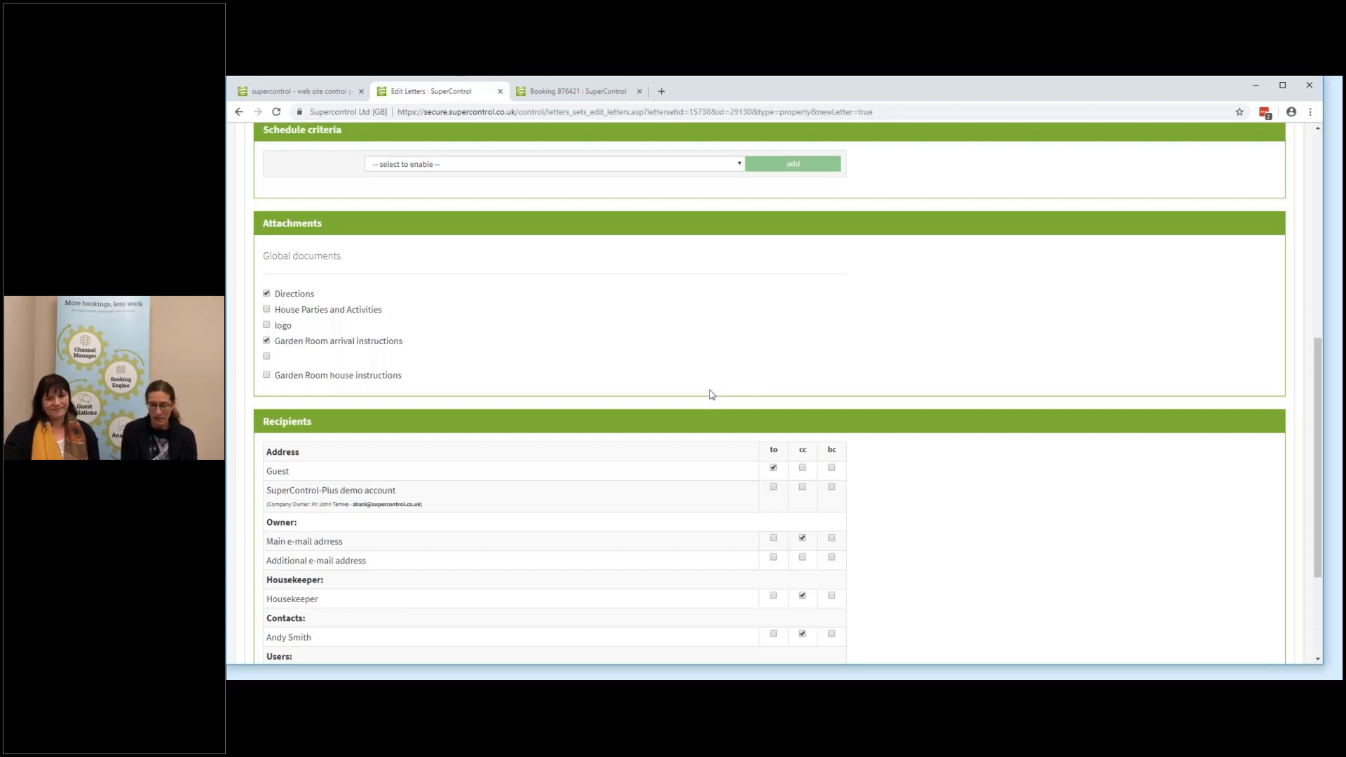
scroll(712, 395, up, 2)
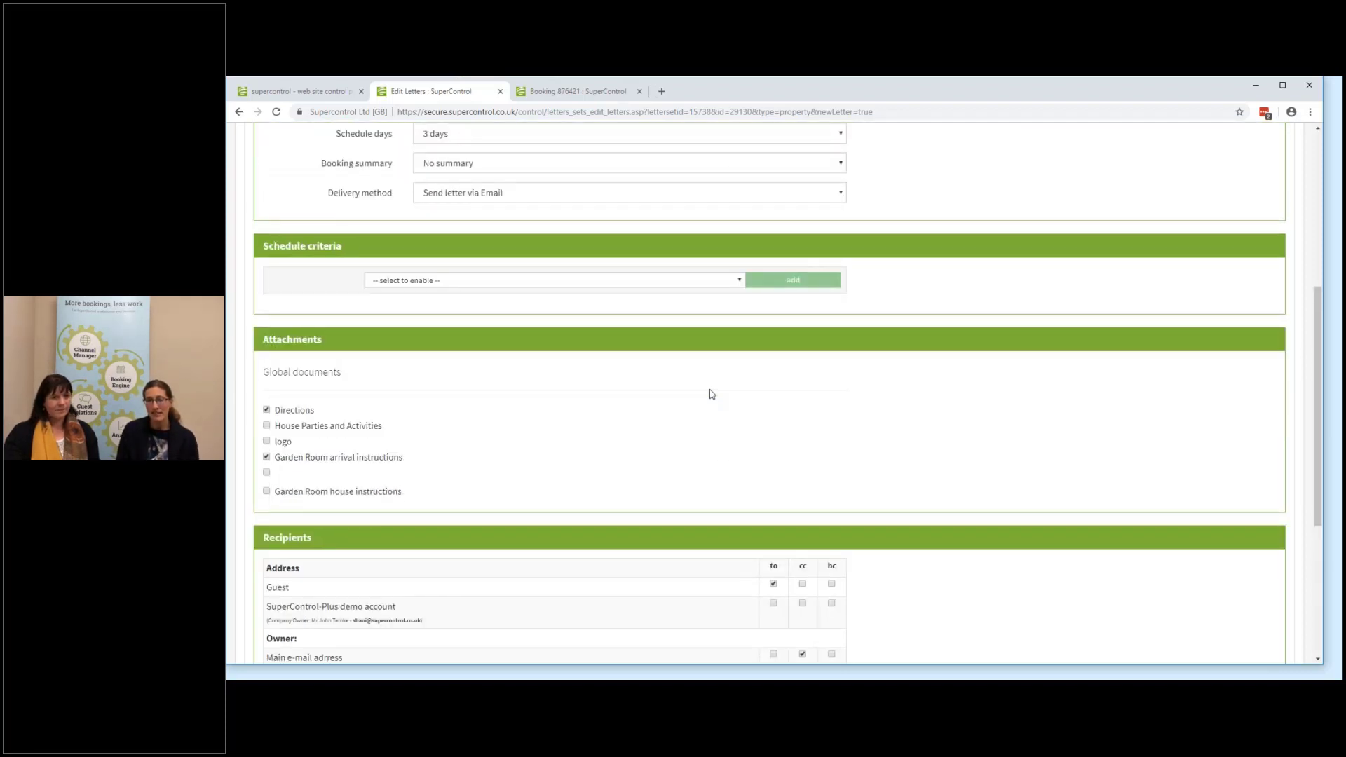
scroll(711, 394, up, 1)
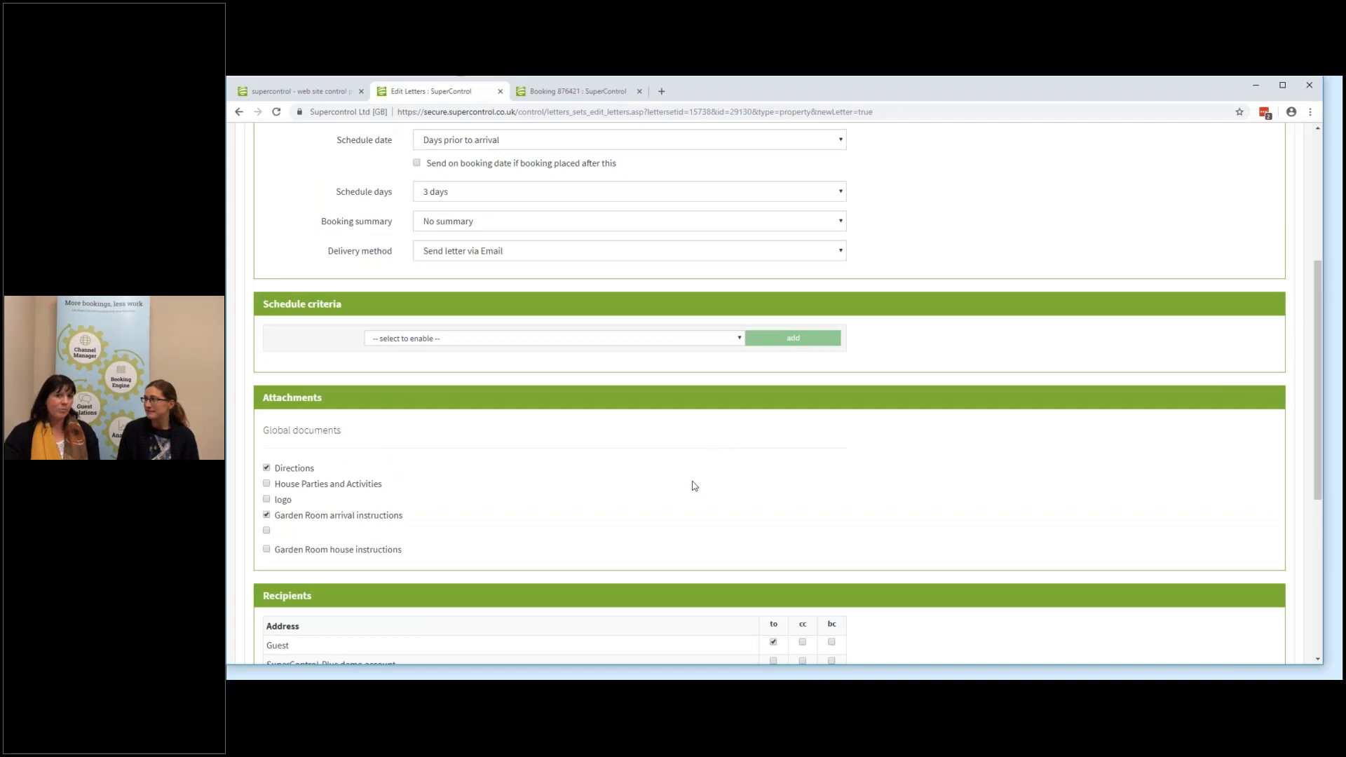
scroll(611, 390, up, 2)
scroll(614, 394, up, 2)
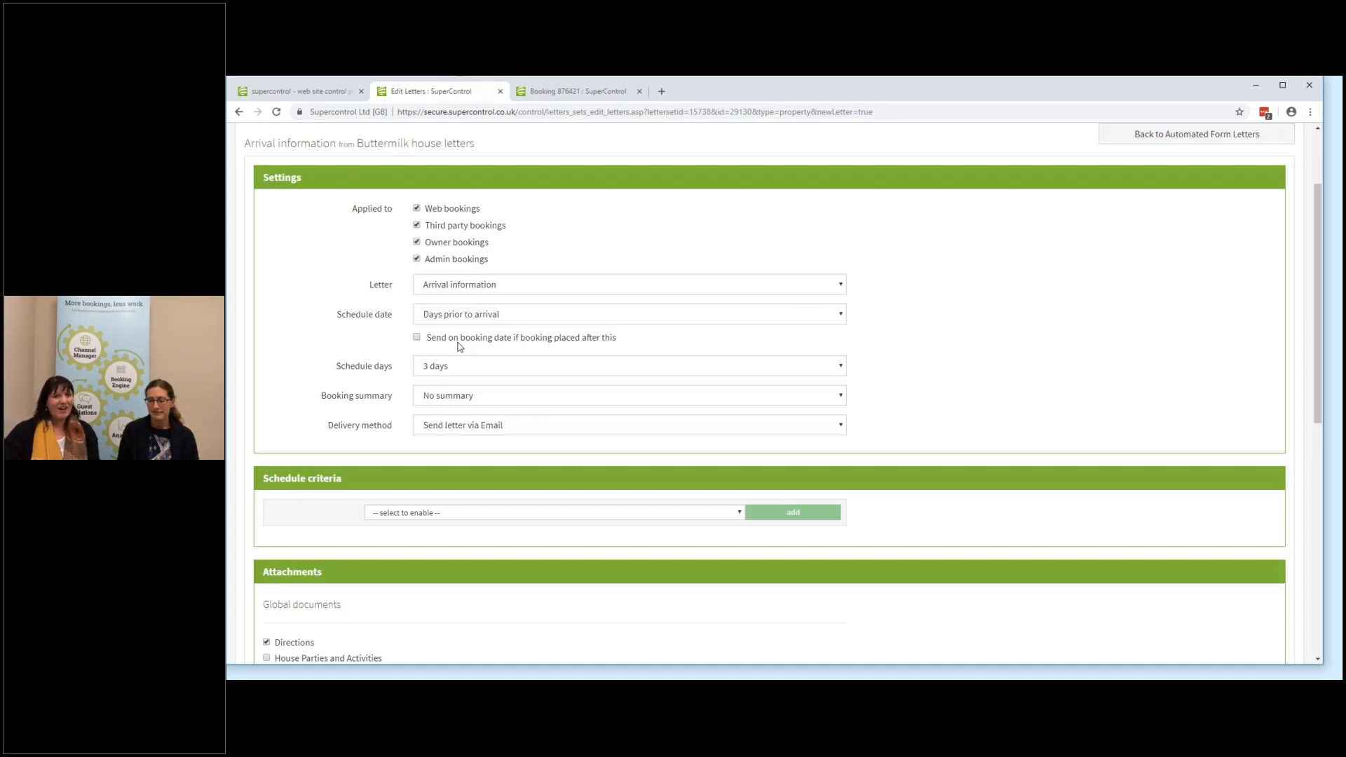
click(482, 339)
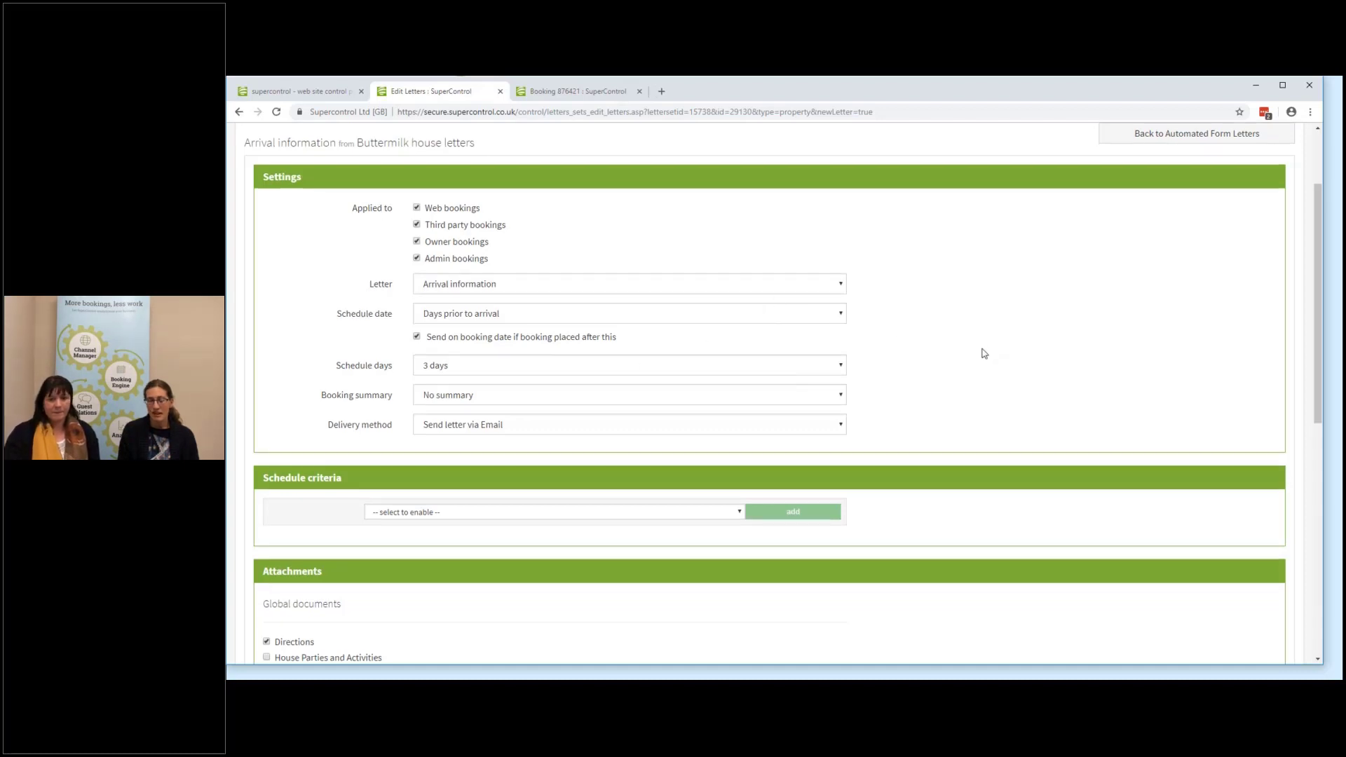
scroll(975, 353, down, 1)
scroll(947, 351, down, 1)
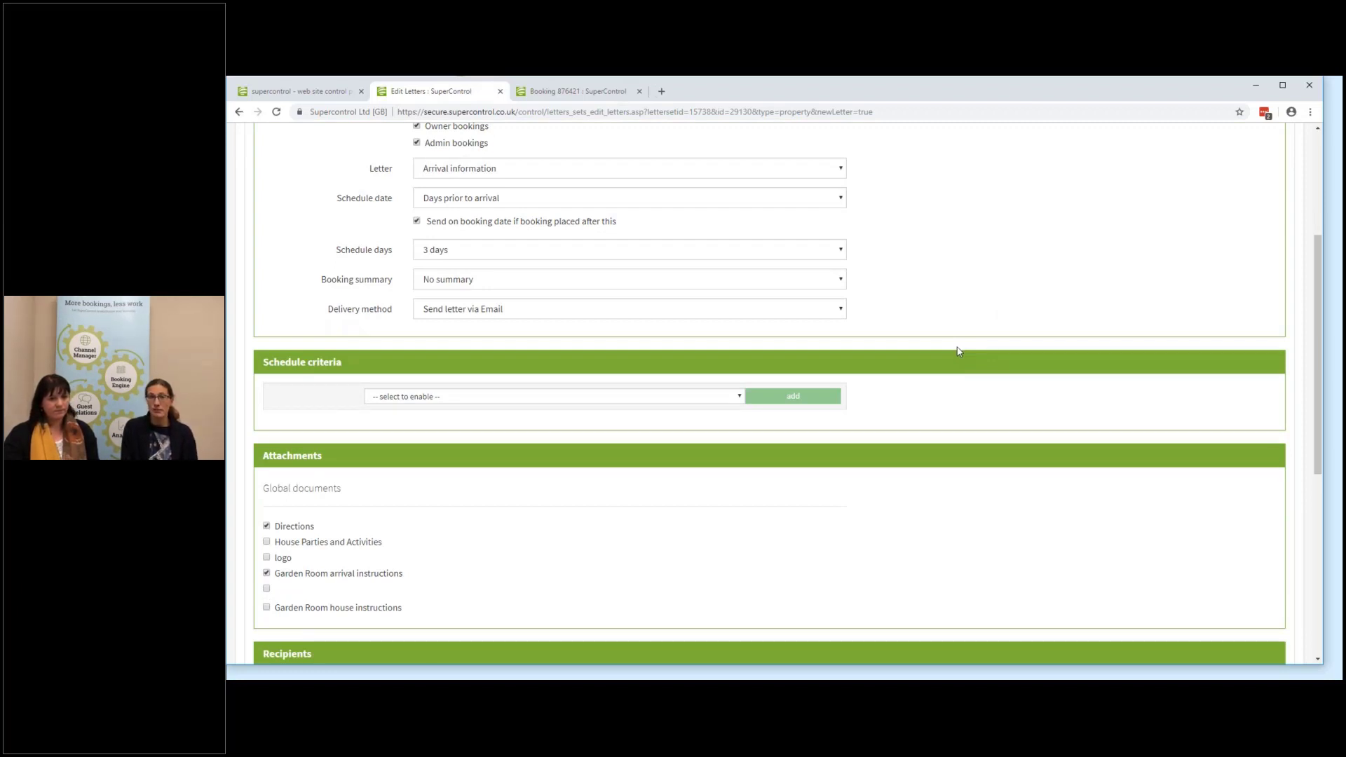
scroll(958, 350, up, 1)
scroll(959, 350, up, 3)
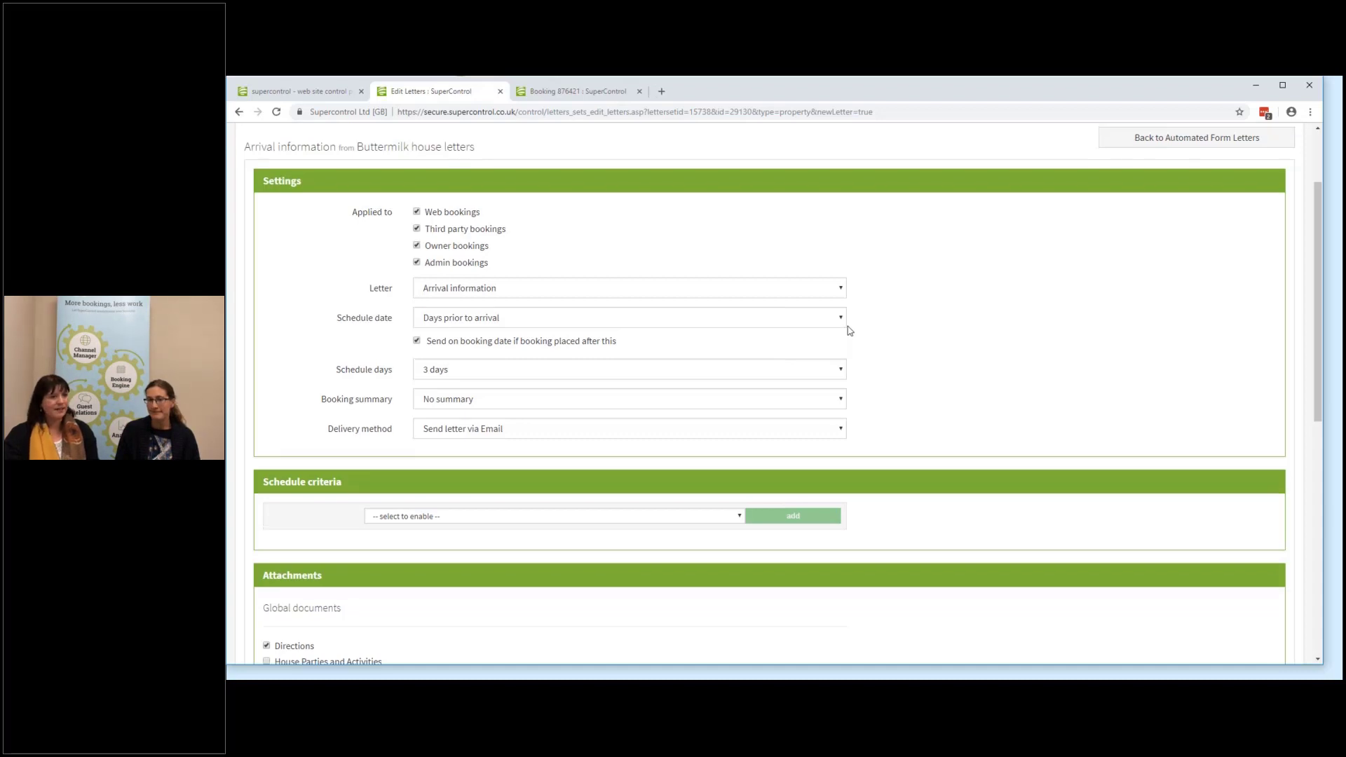
- Open the Global documents page and look at the file selection for a new document, without picking a file
scroll(848, 330, up, 2)
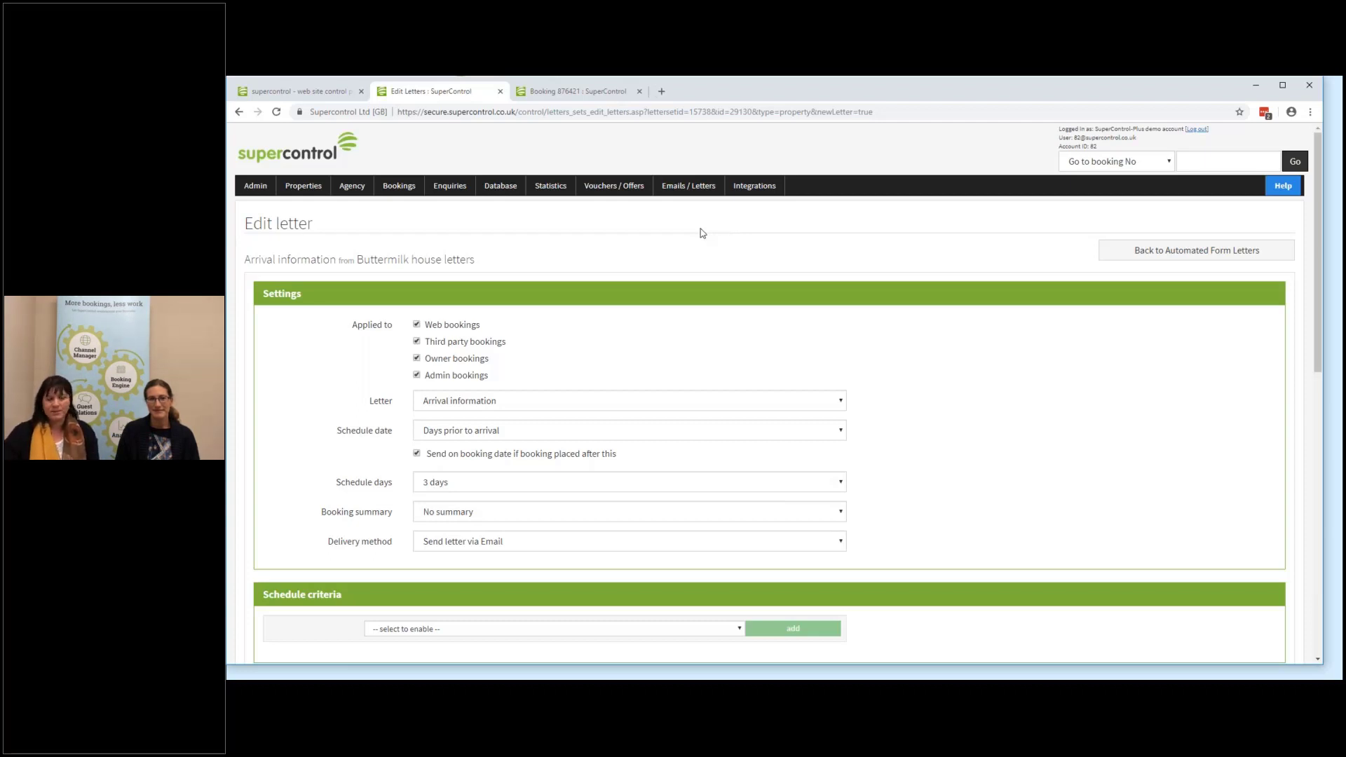
click(694, 197)
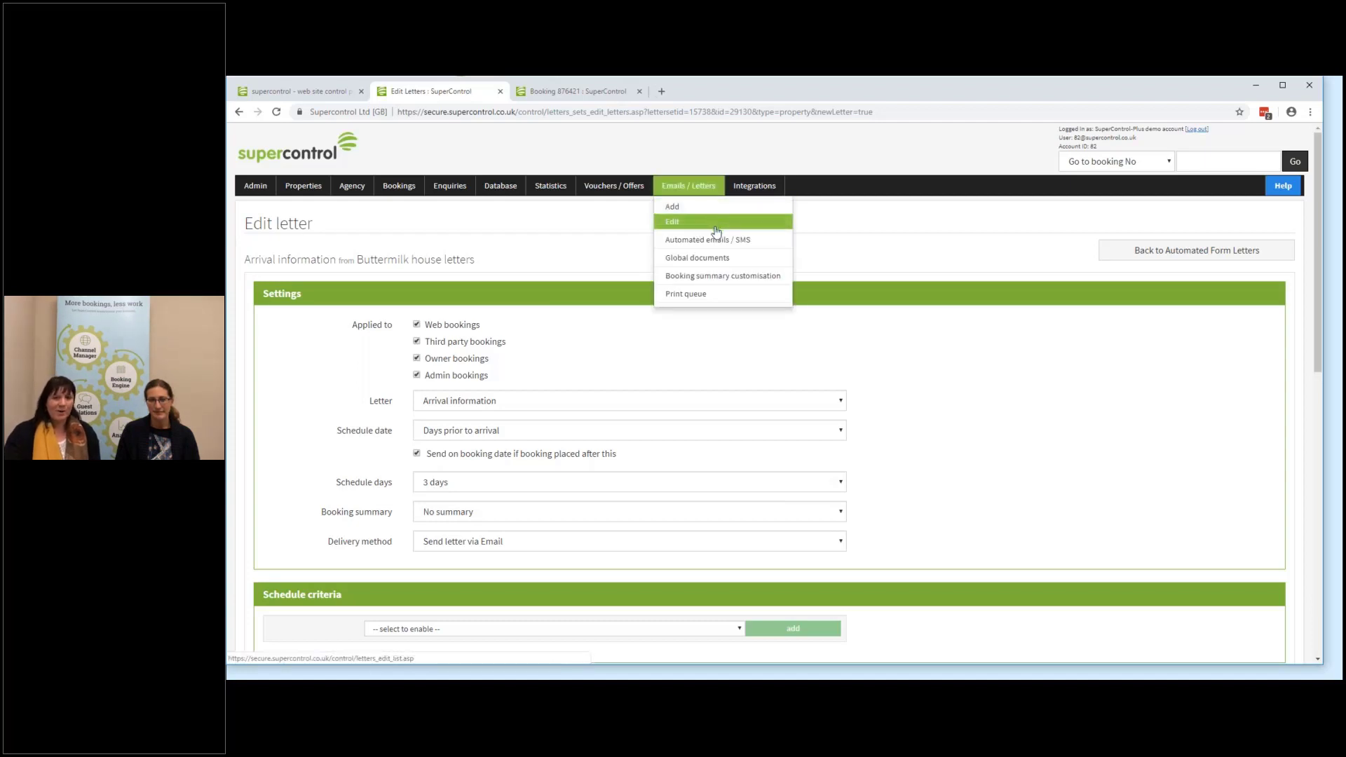
click(746, 262)
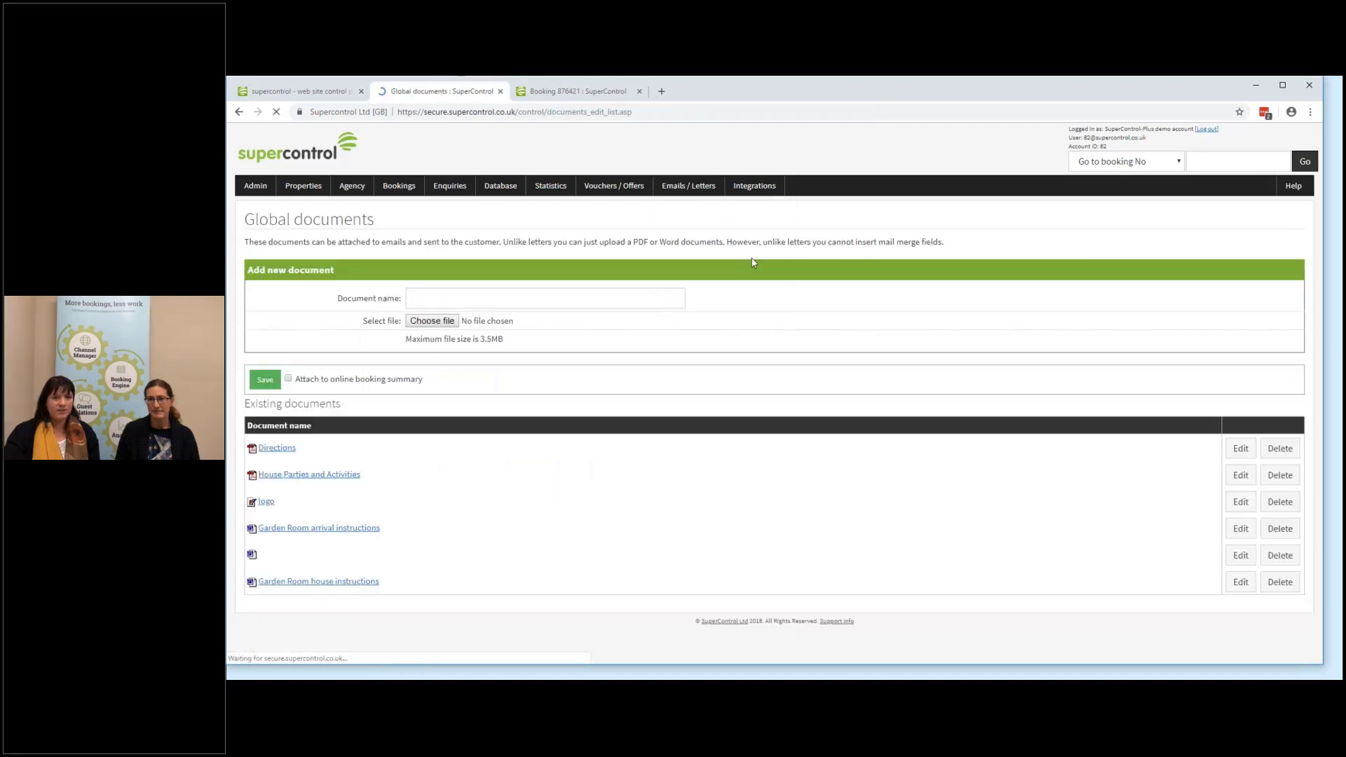
click(434, 322)
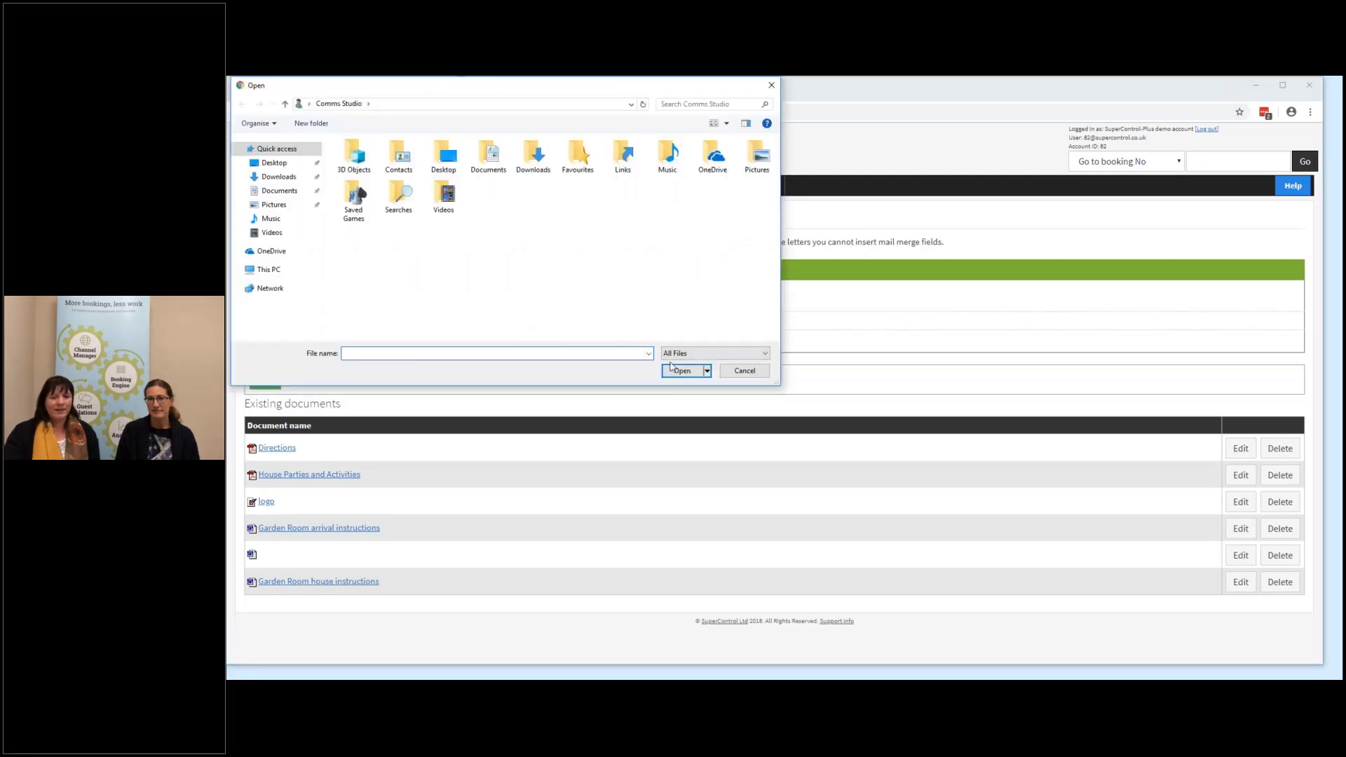
click(772, 87)
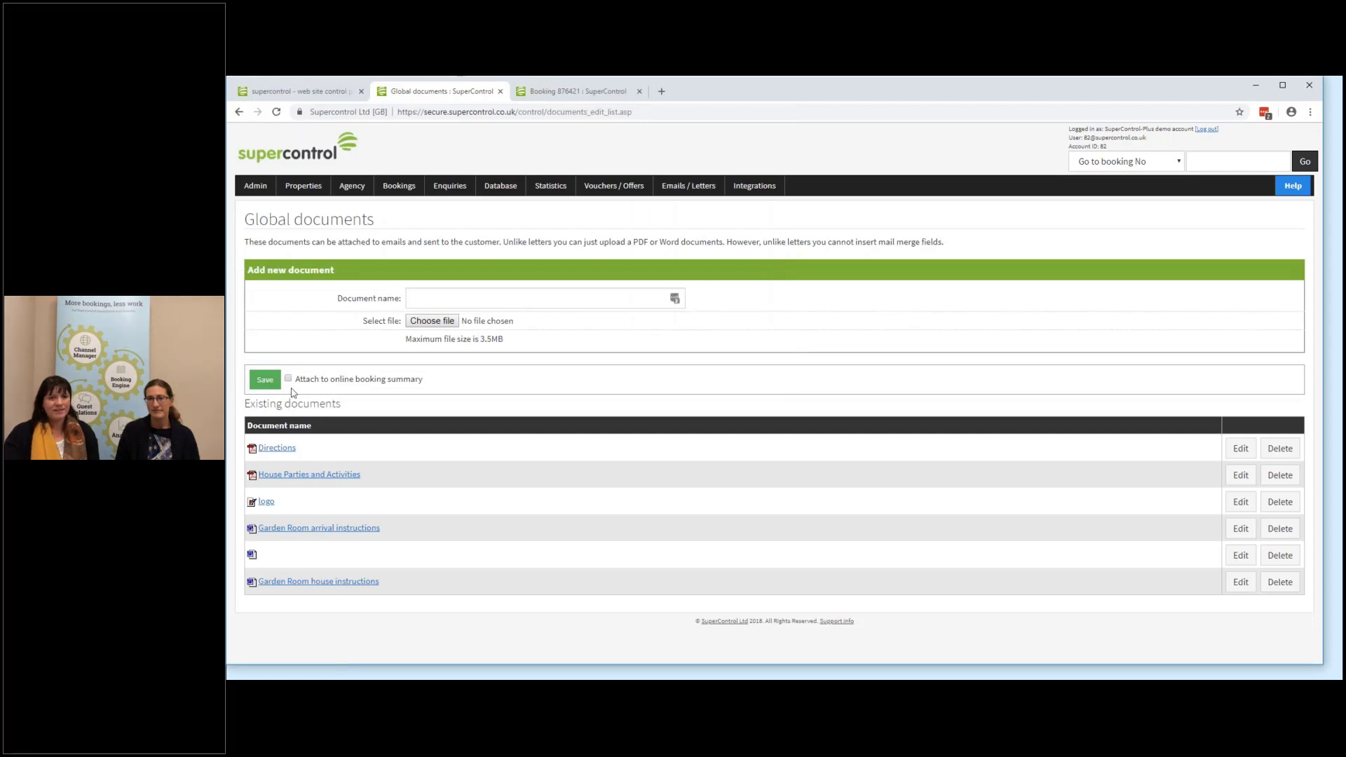